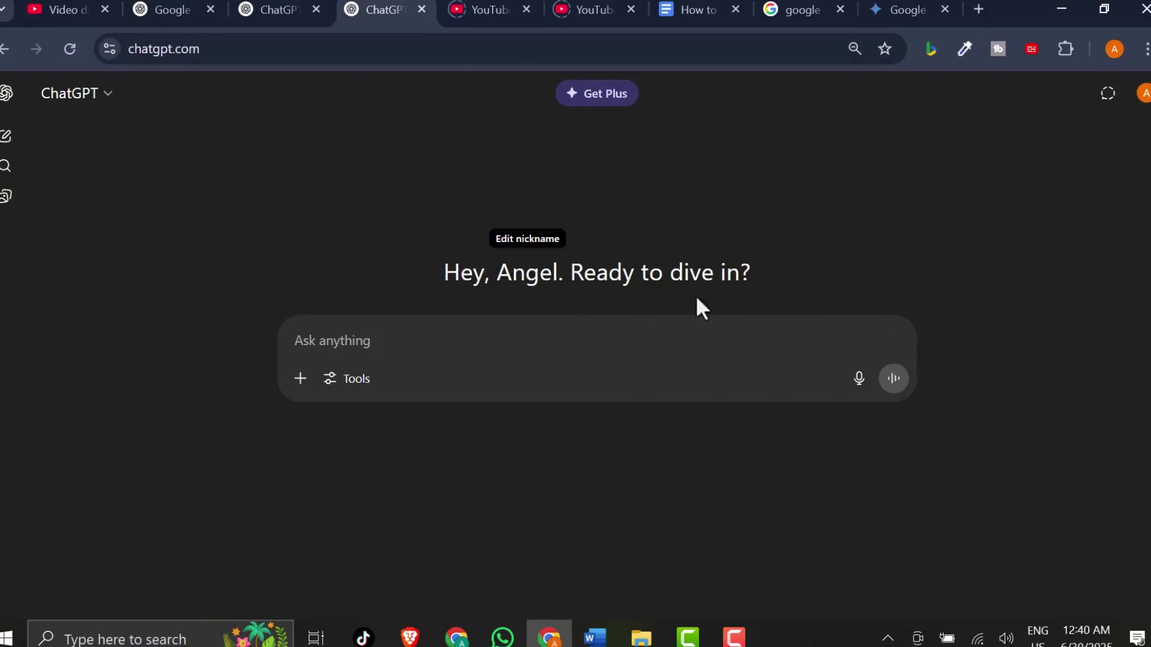
Paste and send the request for a funny Garden of Eden street-interview prompt
left_click(907, 8)
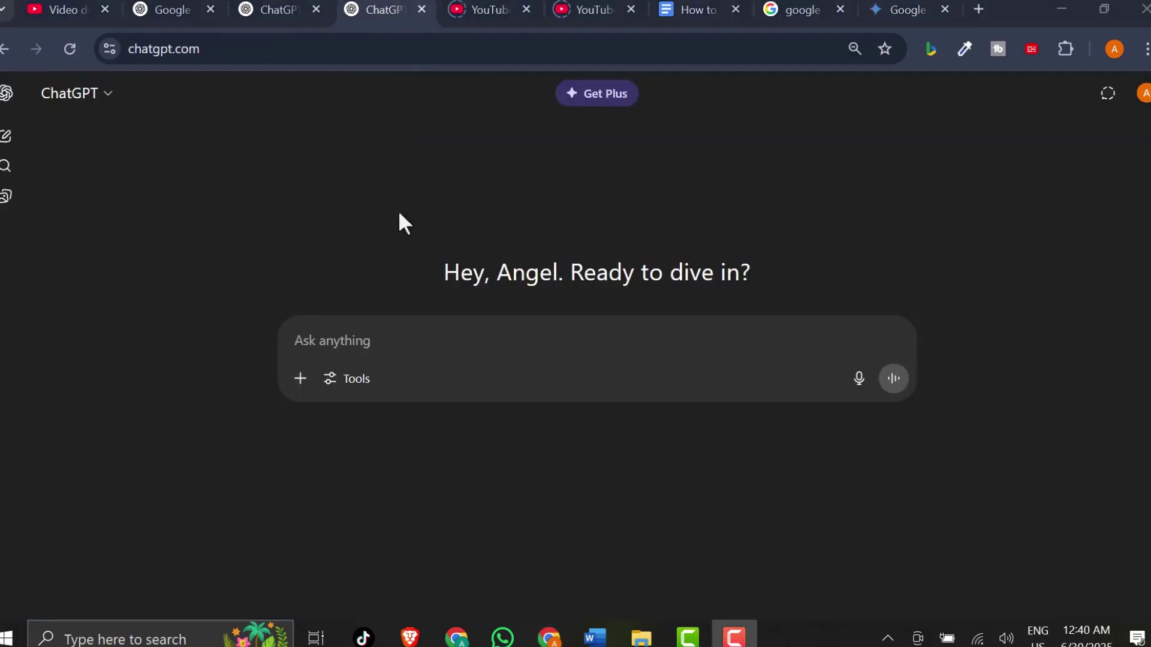
left_click(398, 340)
right_click(398, 341)
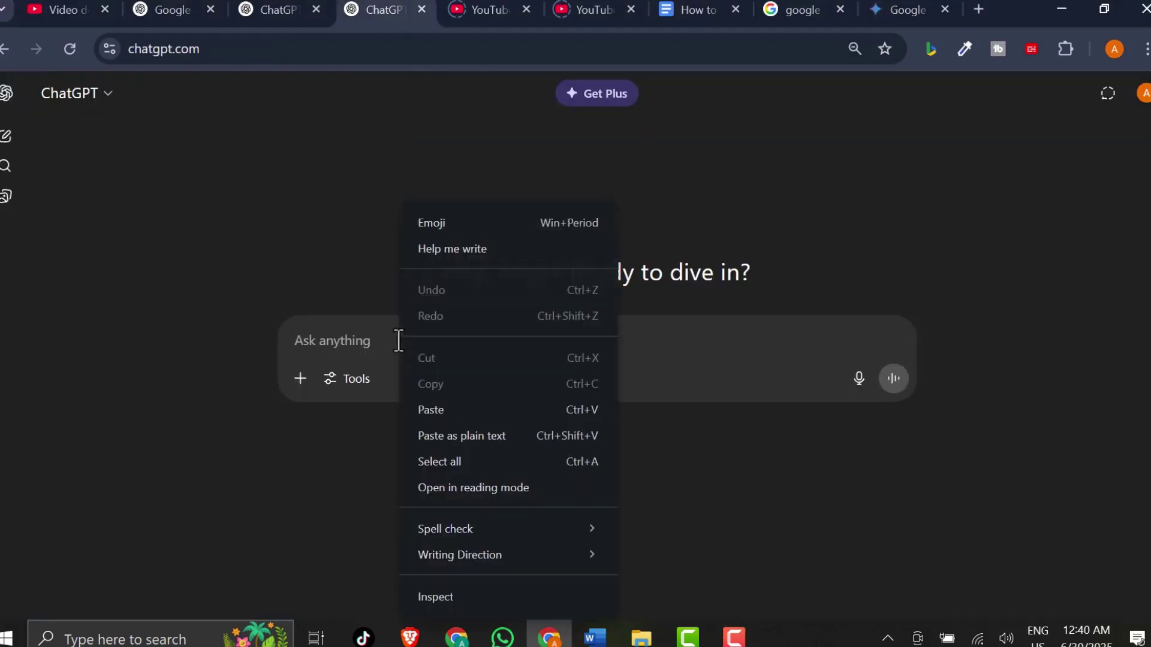
left_click(447, 412)
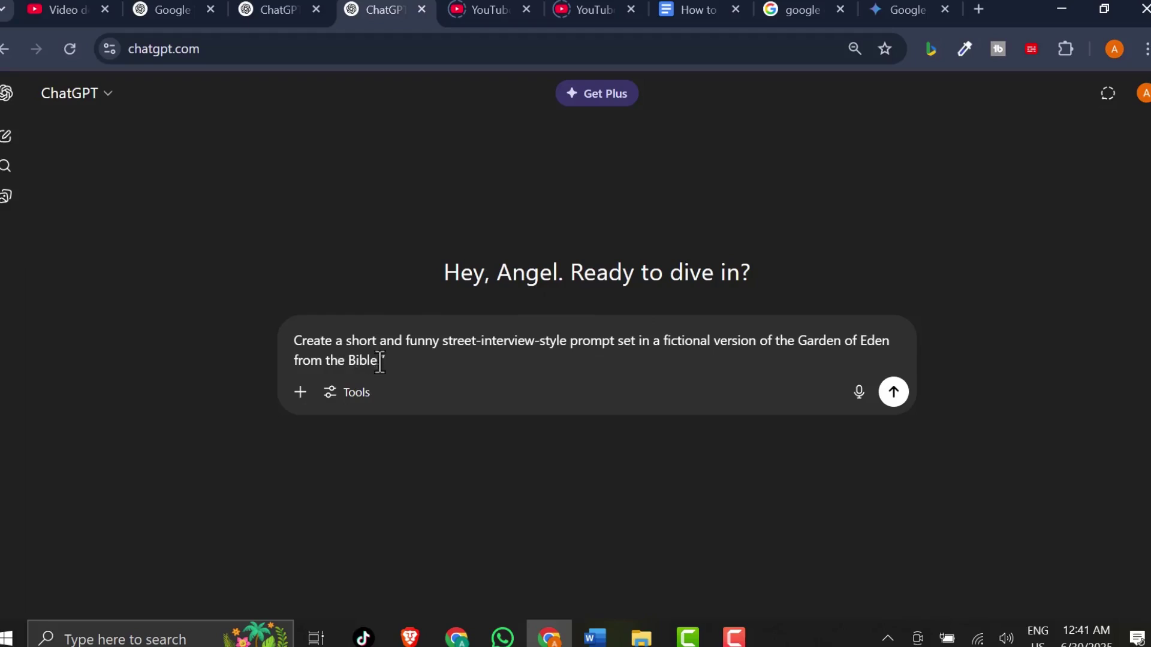
left_click_drag(349, 354, 288, 338)
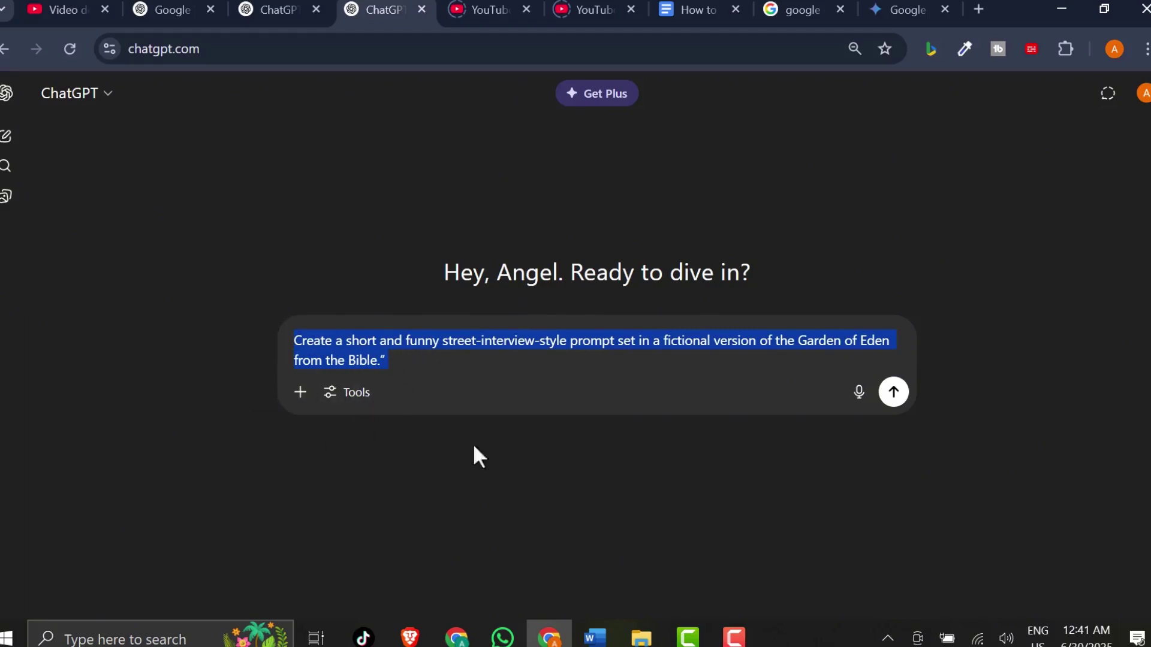
left_click(895, 397)
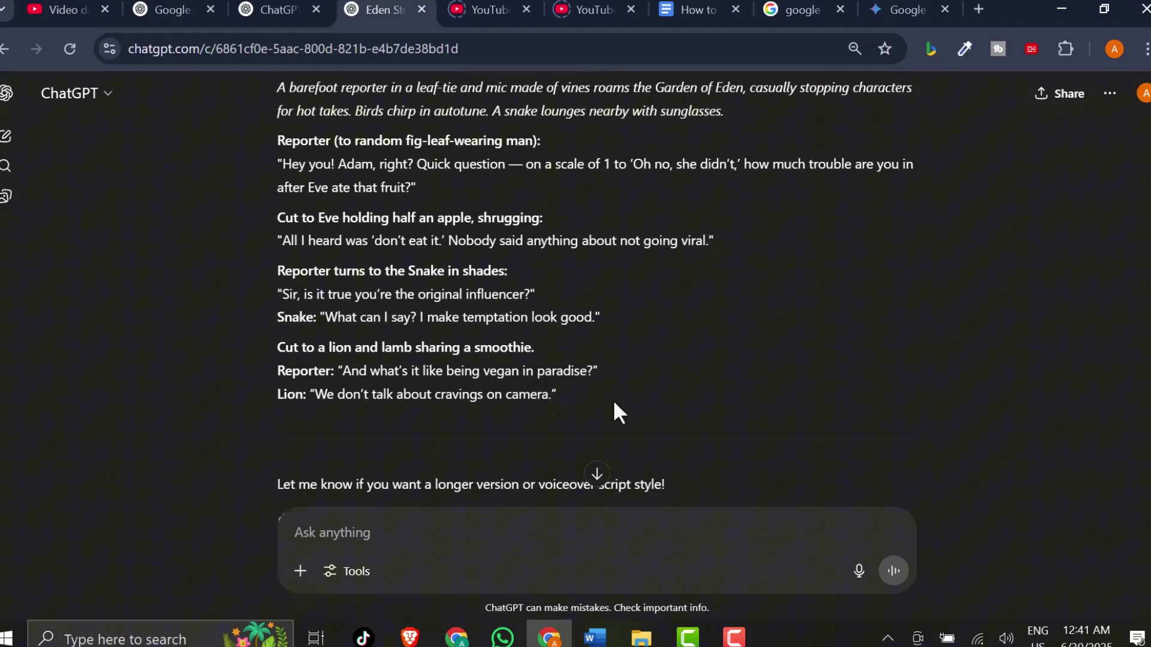
scroll(612, 399, "up", 2)
scroll(612, 399, "up", 1)
scroll(612, 399, "down", 1)
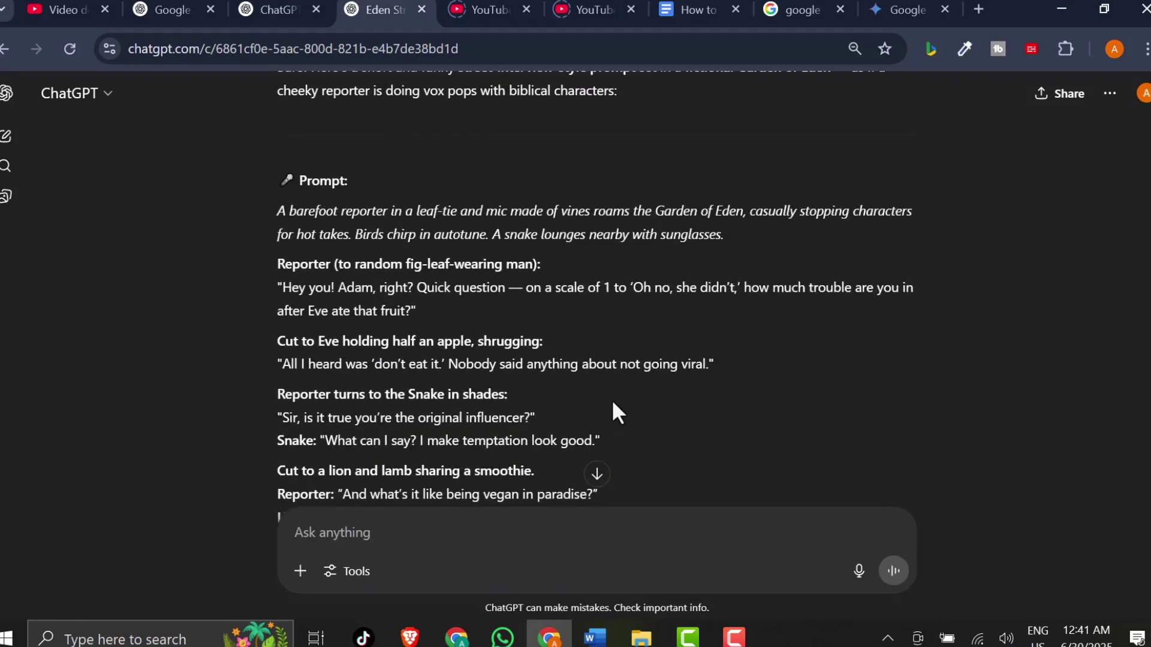
scroll(448, 319, "down", 2)
scroll(448, 319, "up", 1)
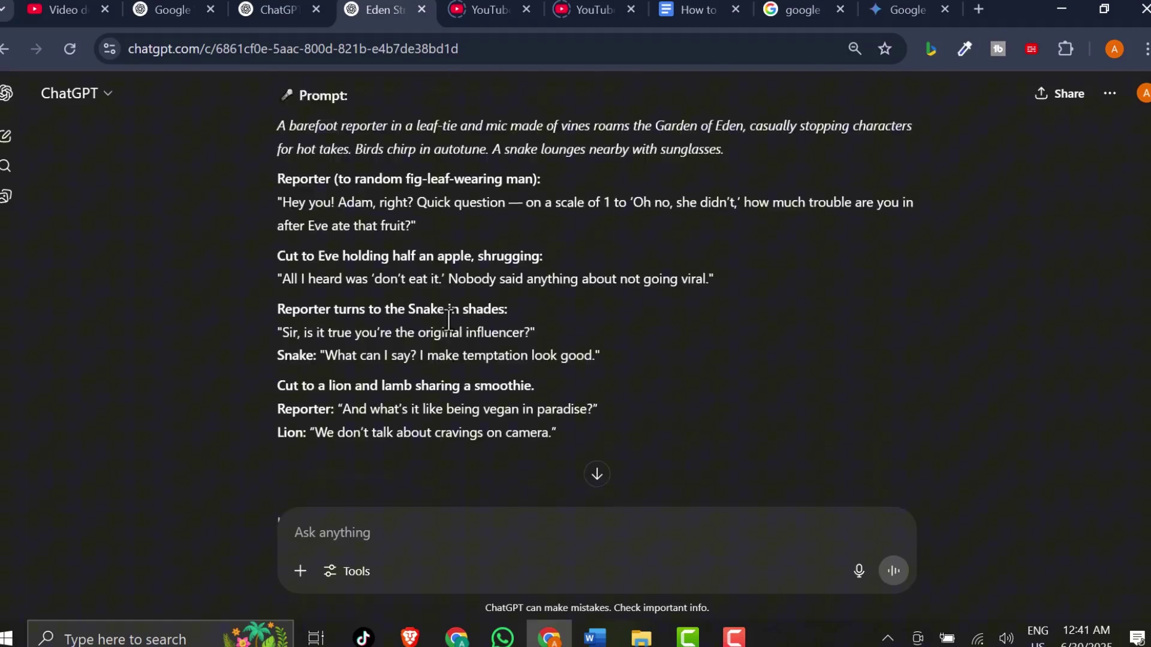
scroll(407, 288, "down", 1)
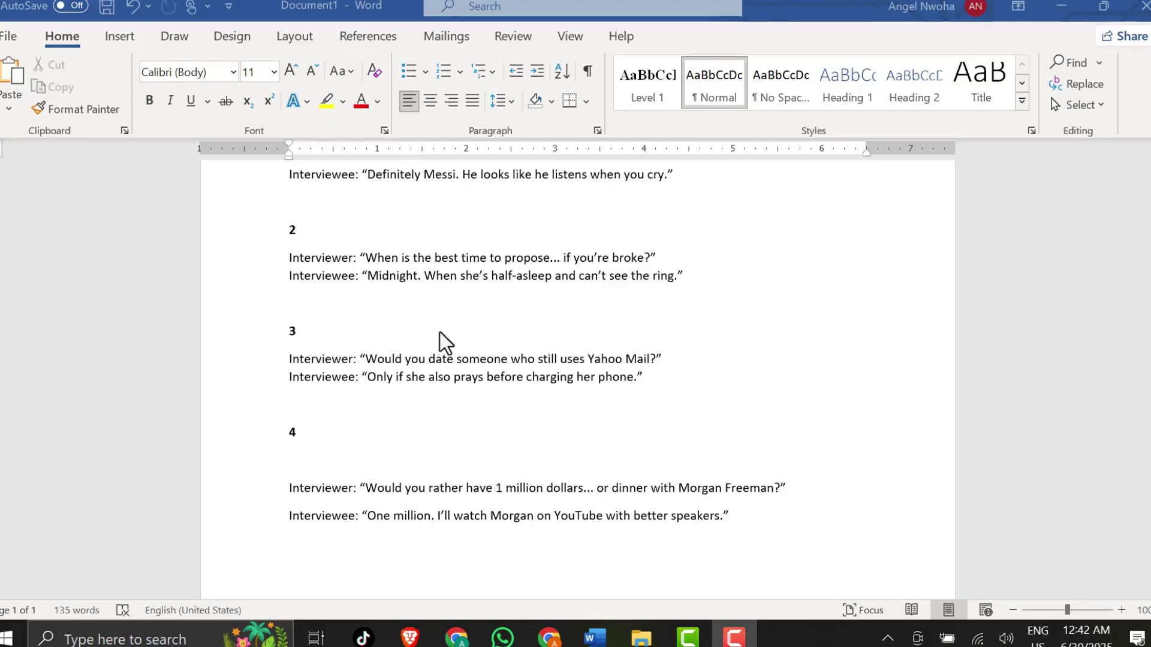
scroll(441, 334, "up", 1)
scroll(441, 334, "up", 2)
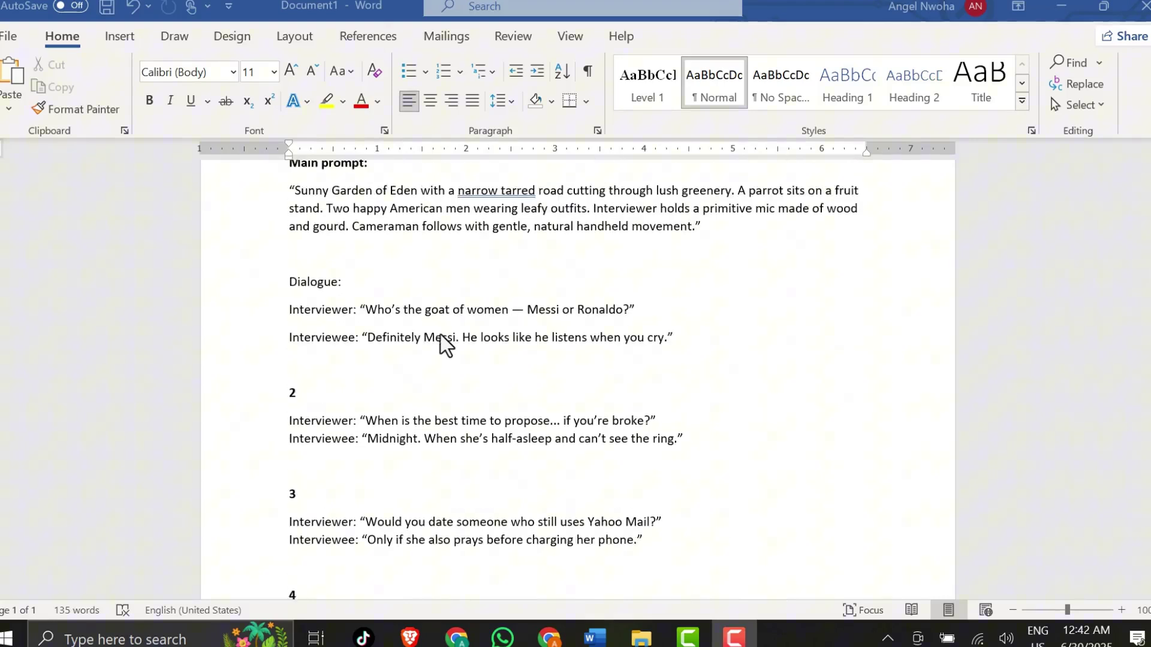
scroll(441, 335, "up", 2)
scroll(441, 334, "up", 1)
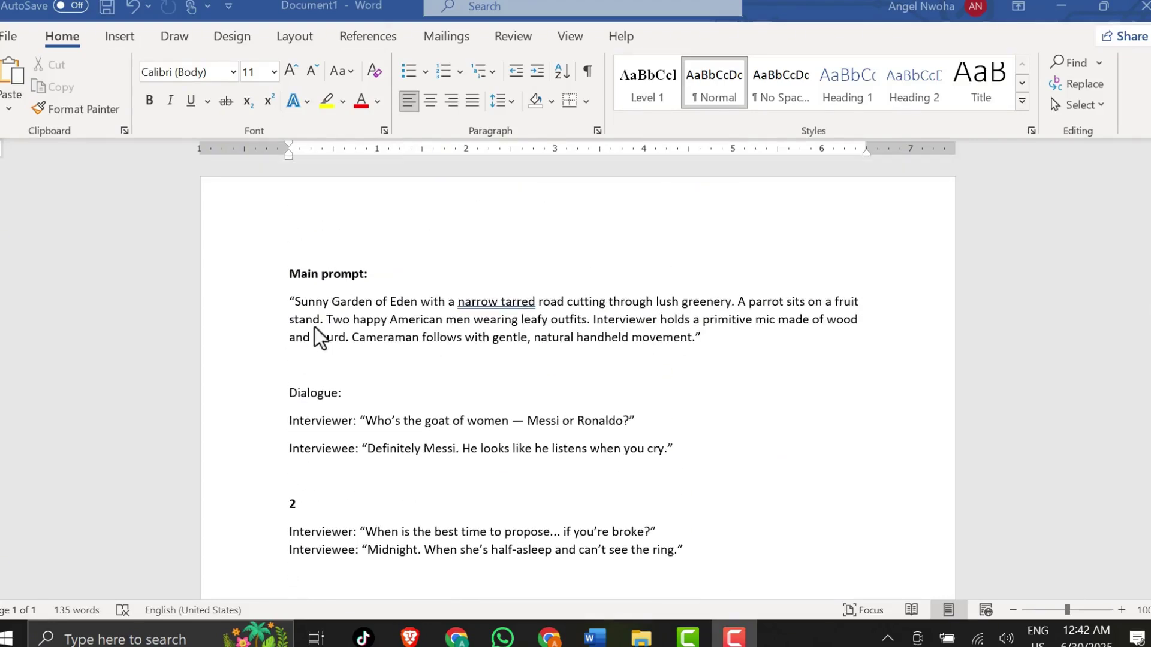
Bold the 'Dialogue:' label in the Word interview script
left_click(289, 273)
mouse_move(469, 355)
left_mouse_down()
mouse_move(591, 457)
mouse_move(556, 429)
left_mouse_up()
scroll(540, 423, "down", 3)
left_click(475, 406)
scroll(464, 408, "down", 3)
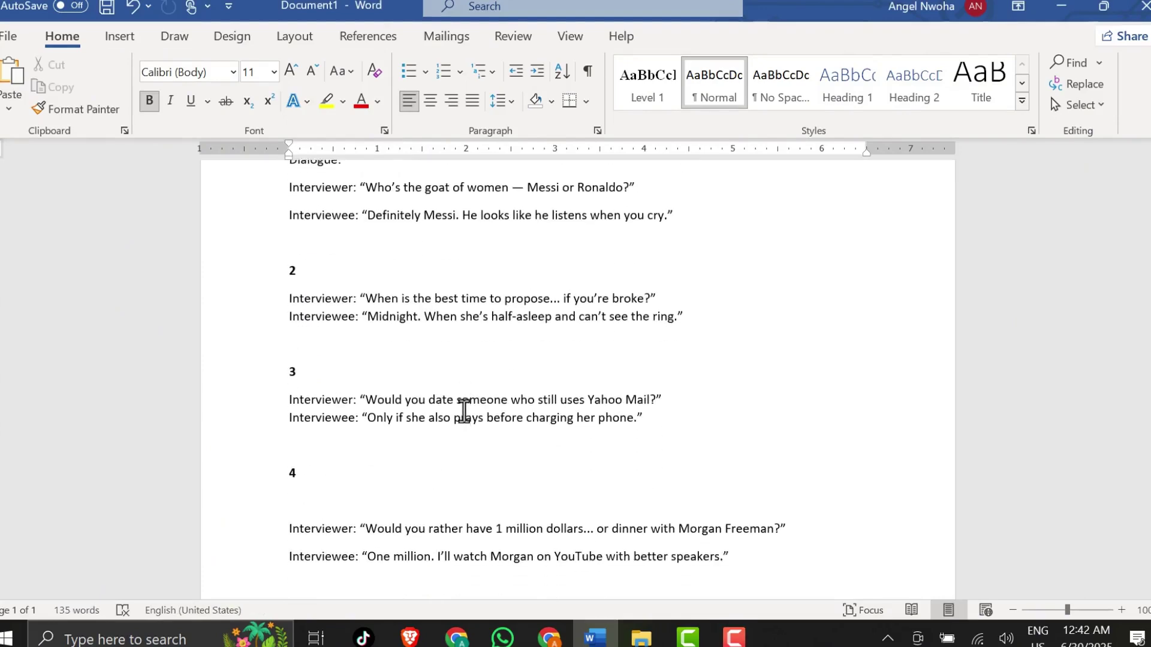
scroll(463, 422, "down", 3)
scroll(539, 427, "down", 4)
scroll(602, 364, "up", 5)
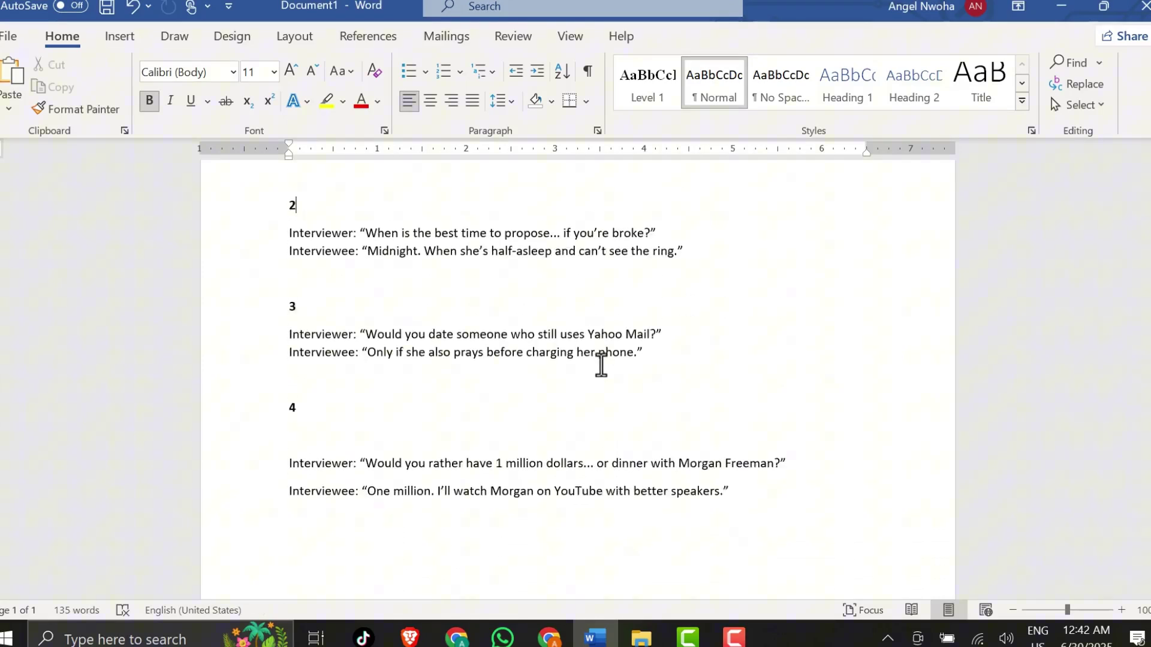
scroll(601, 364, "up", 3)
scroll(599, 366, "up", 2)
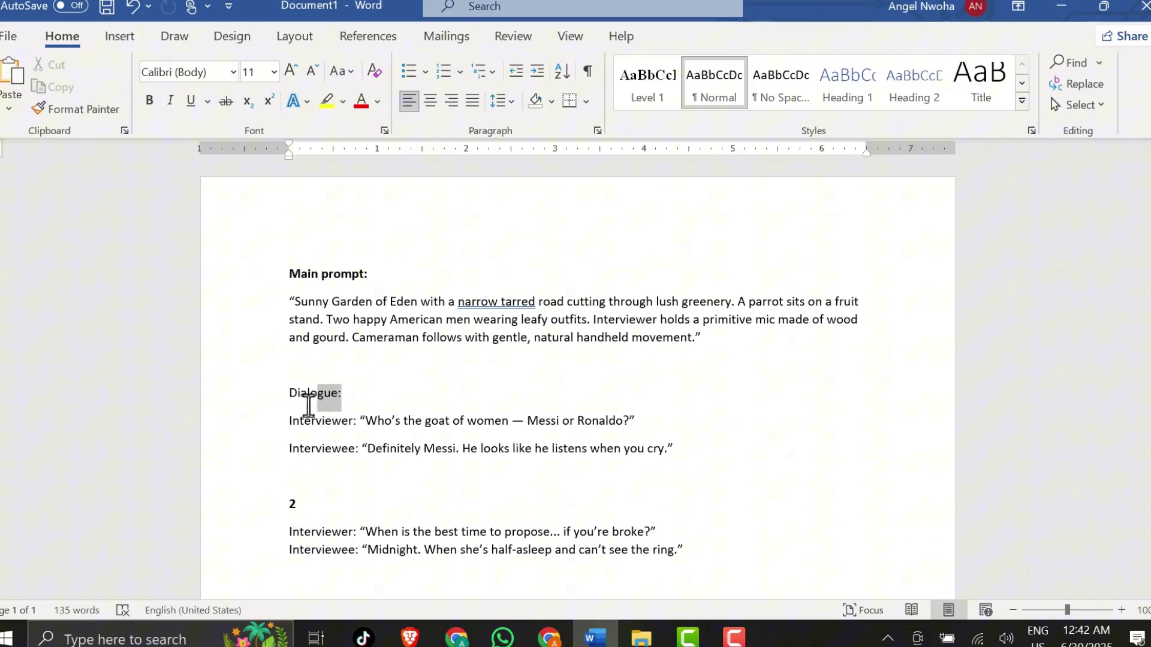
left_click_drag(282, 399, 282, 400)
left_click(292, 362)
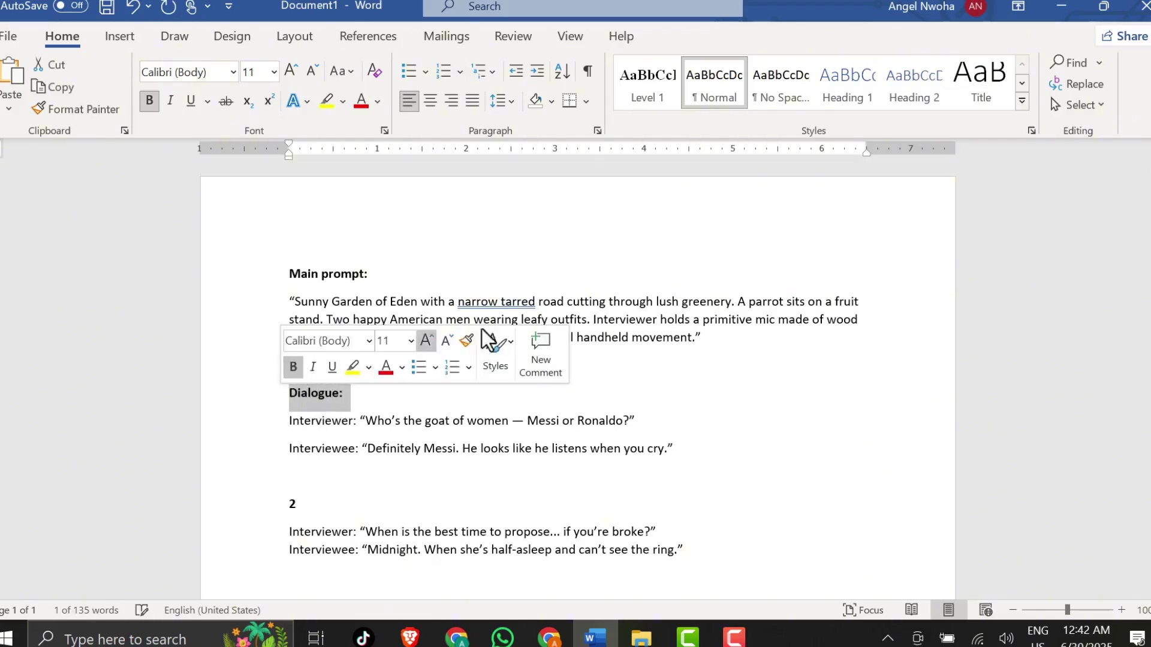
scroll(527, 361, "down", 1)
scroll(609, 347, "up", 1)
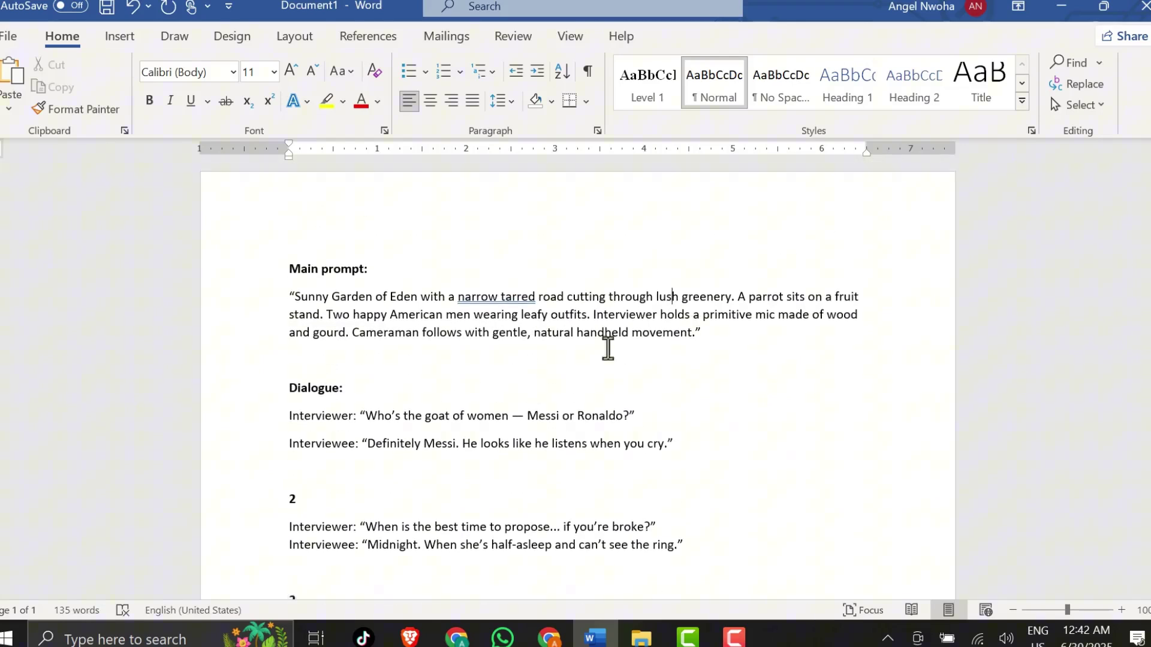
mouse_move(721, 339)
left_mouse_down()
mouse_move(290, 331)
mouse_move(269, 296)
left_mouse_up()
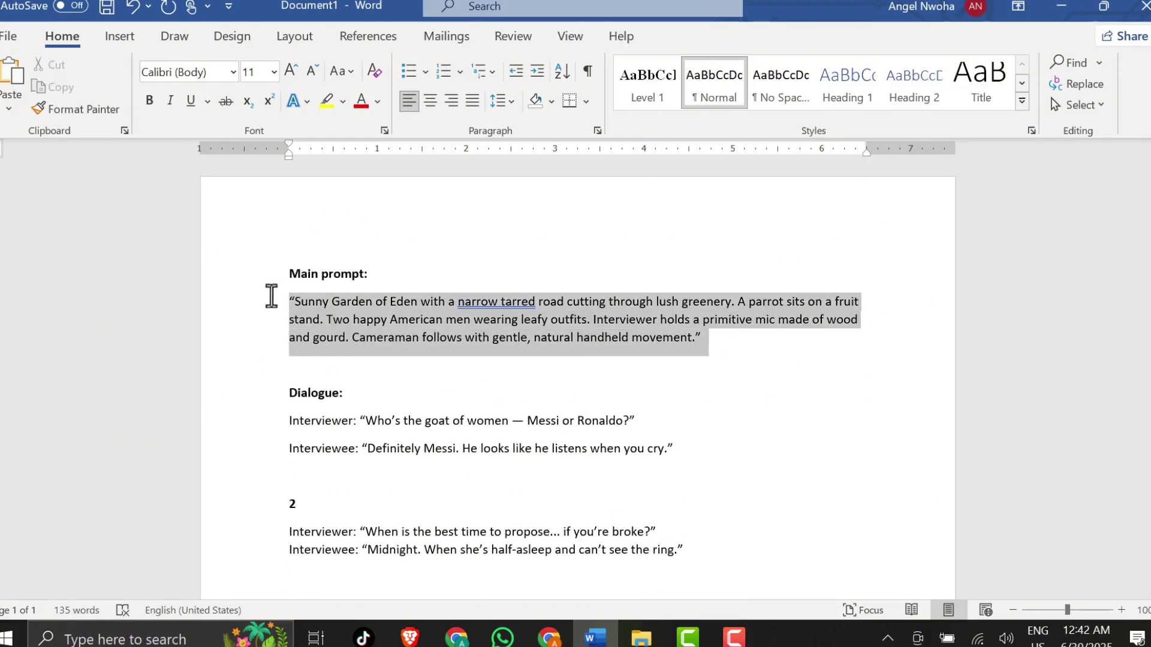
scroll(444, 416, "down", 2)
left_click(486, 404)
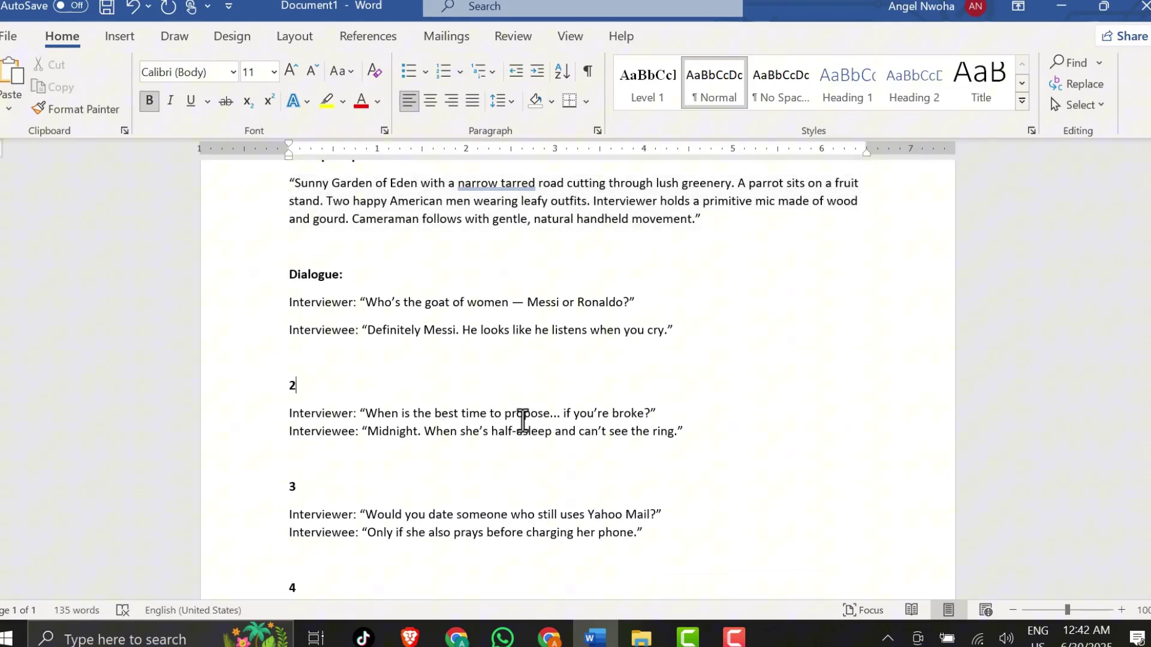
scroll(523, 422, "down", 1)
scroll(523, 421, "down", 1)
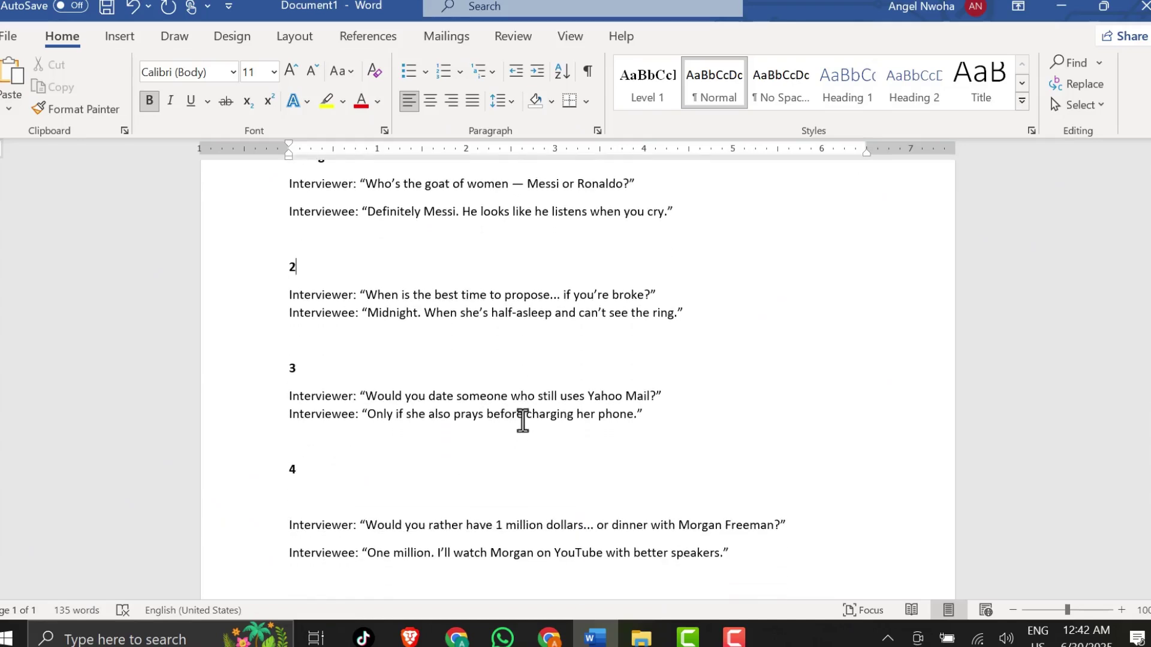
scroll(522, 421, "down", 3)
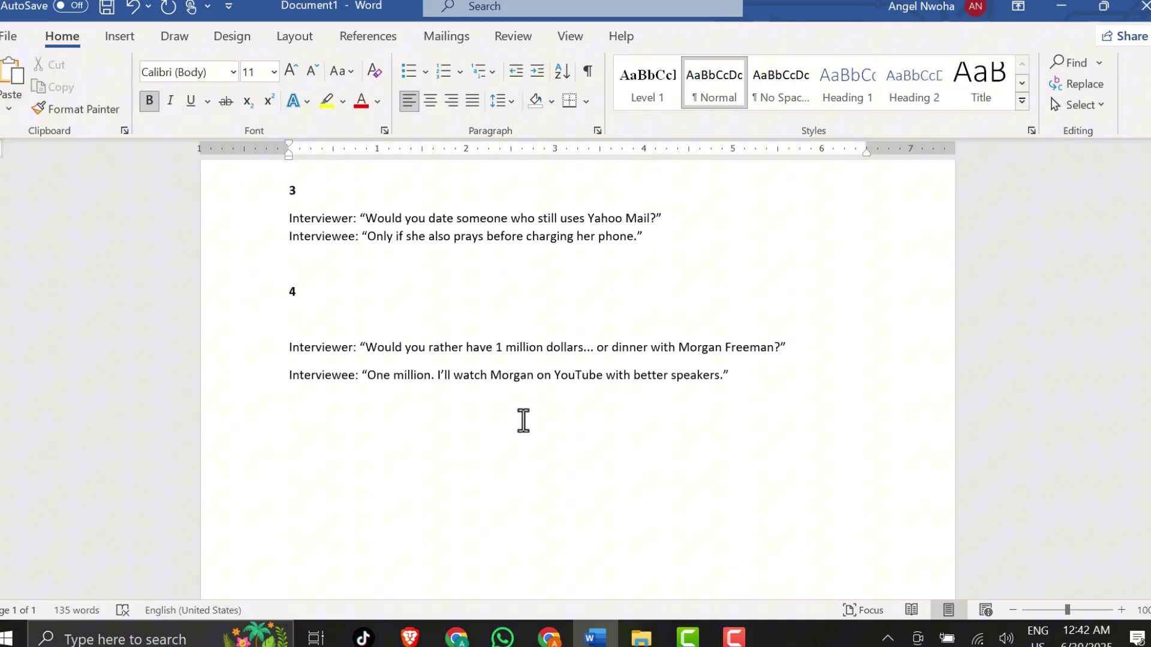
scroll(522, 421, "down", 1)
scroll(523, 421, "up", 5)
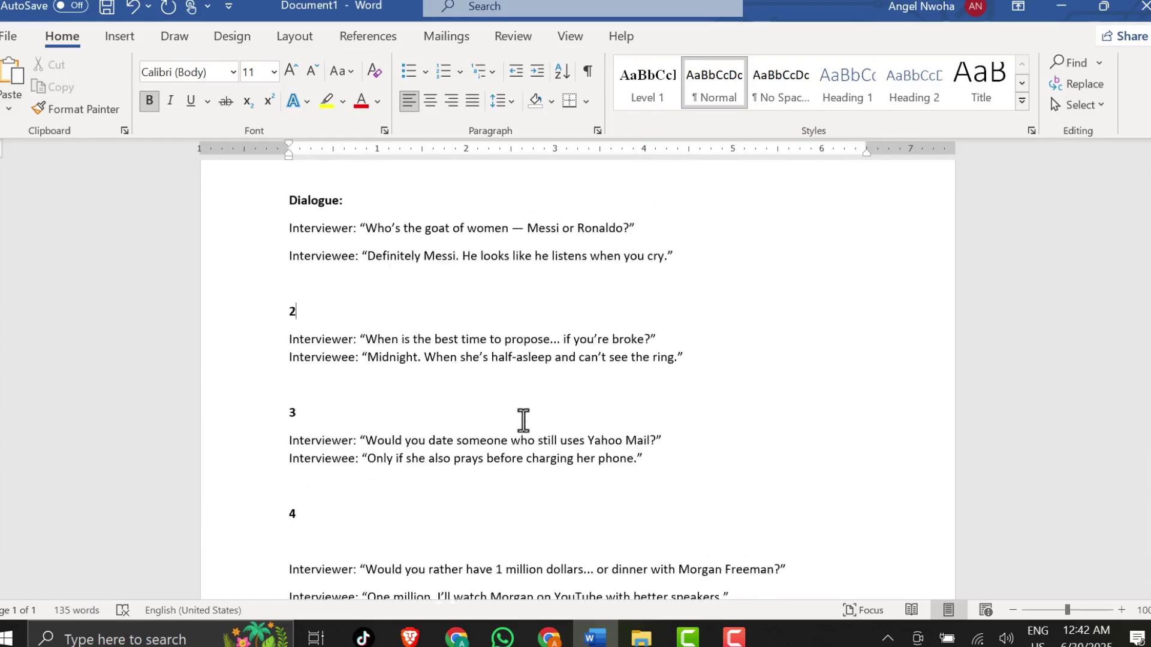
scroll(523, 421, "up", 3)
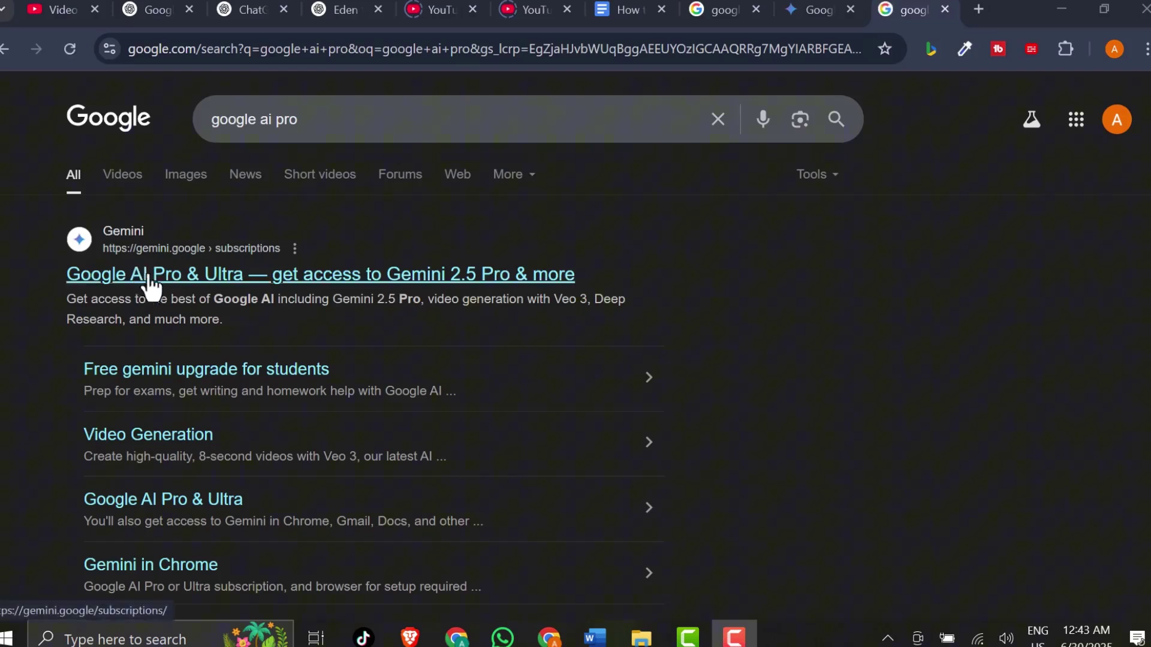
left_click(192, 286)
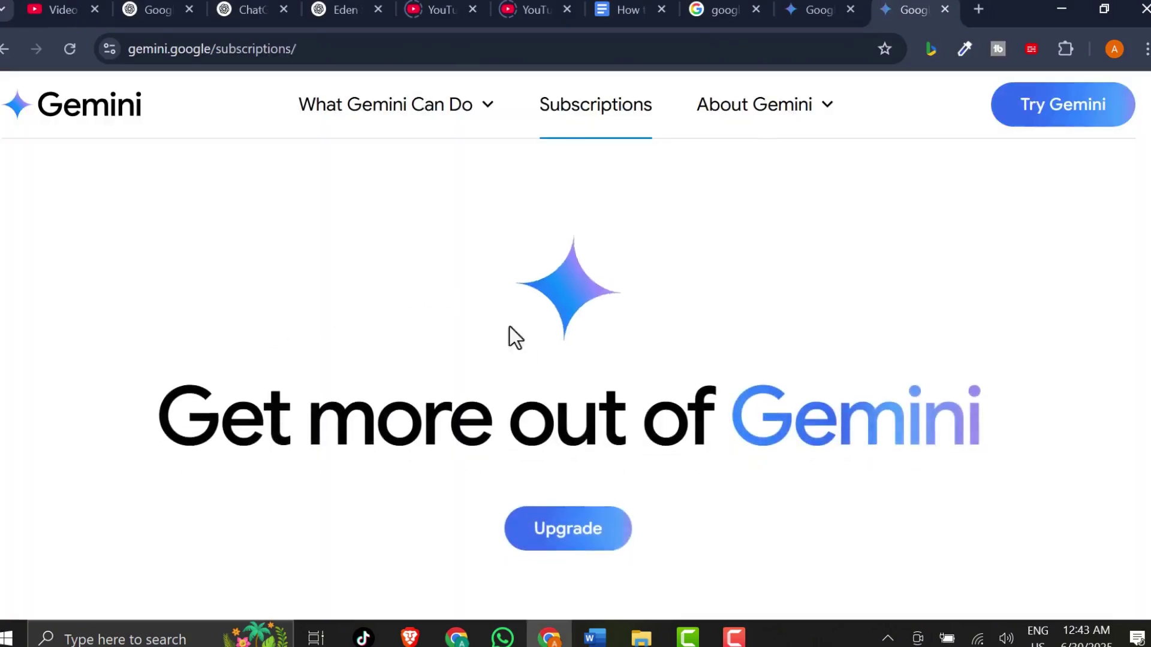
scroll(558, 342, "down", 2)
scroll(580, 344, "down", 3)
scroll(580, 343, "down", 1)
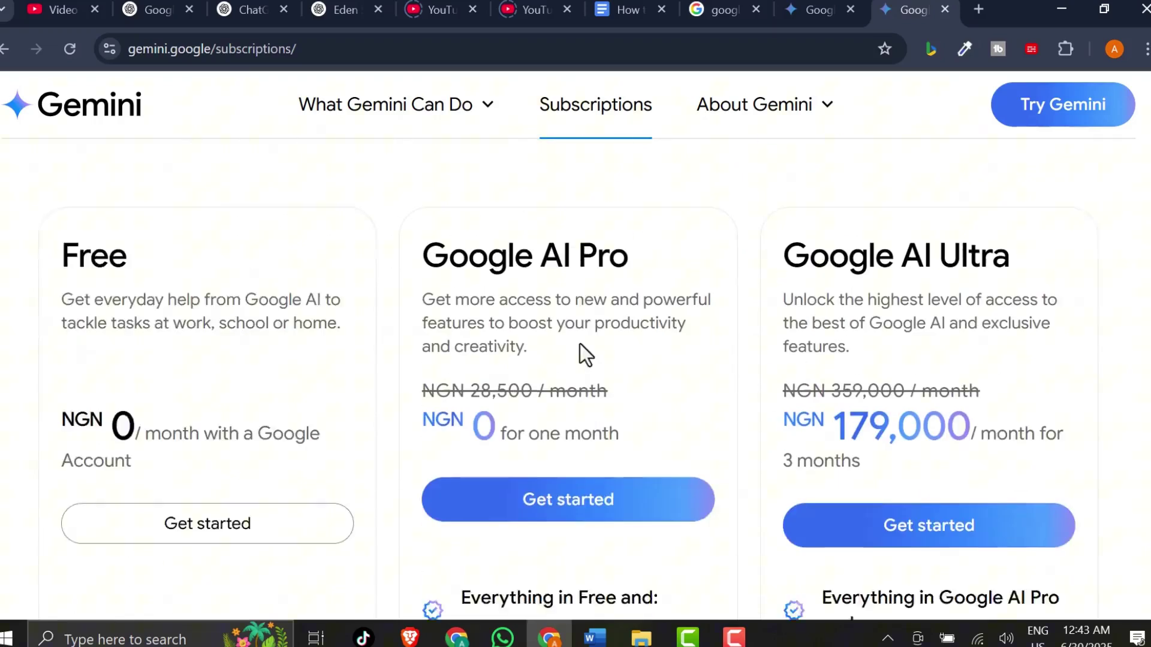
scroll(580, 344, "down", 1)
scroll(579, 346, "up", 2)
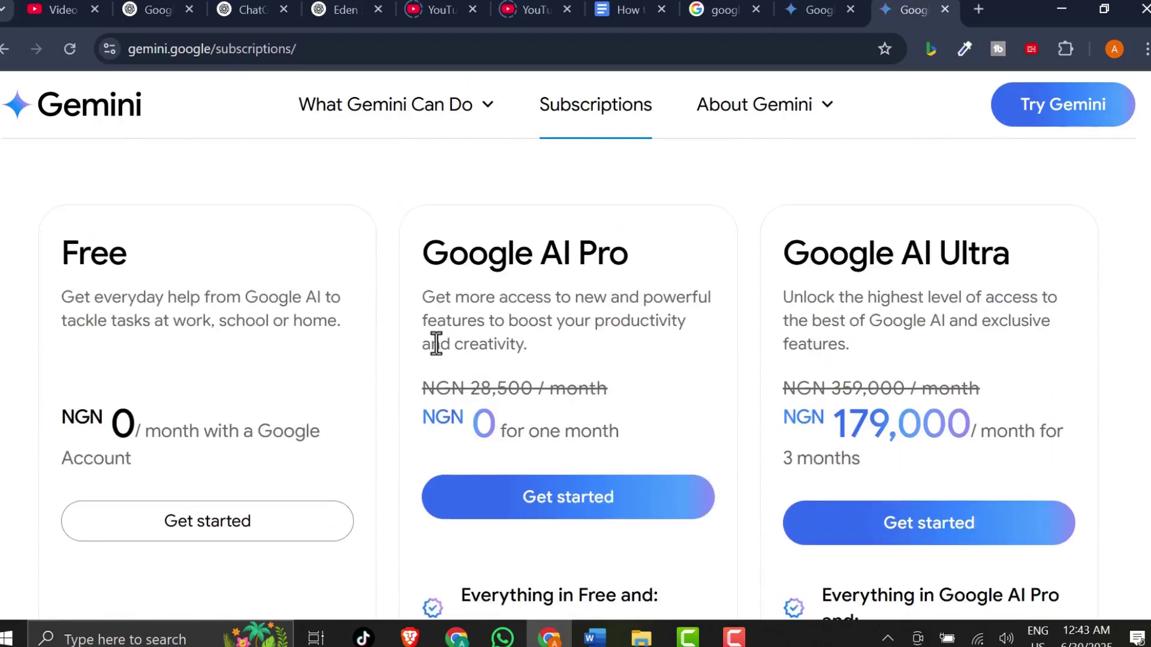
mouse_move(501, 432)
left_mouse_down()
mouse_move(613, 438)
mouse_move(487, 440)
left_mouse_up()
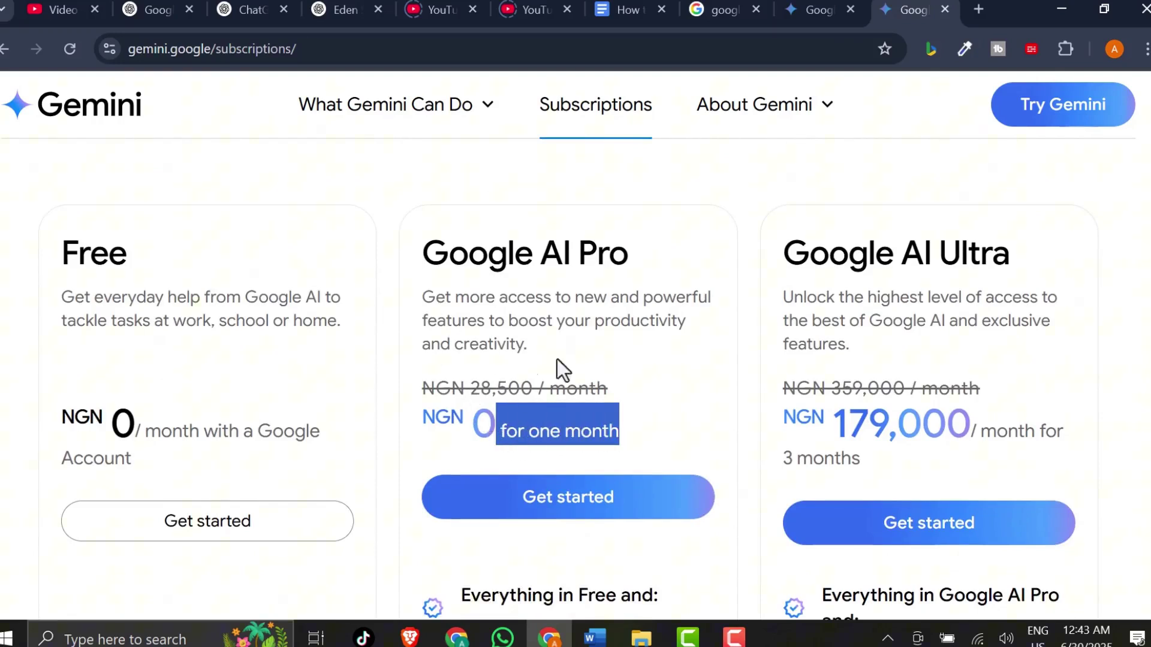
scroll(547, 321, "down", 1)
scroll(546, 324, "down", 1)
scroll(546, 326, "down", 1)
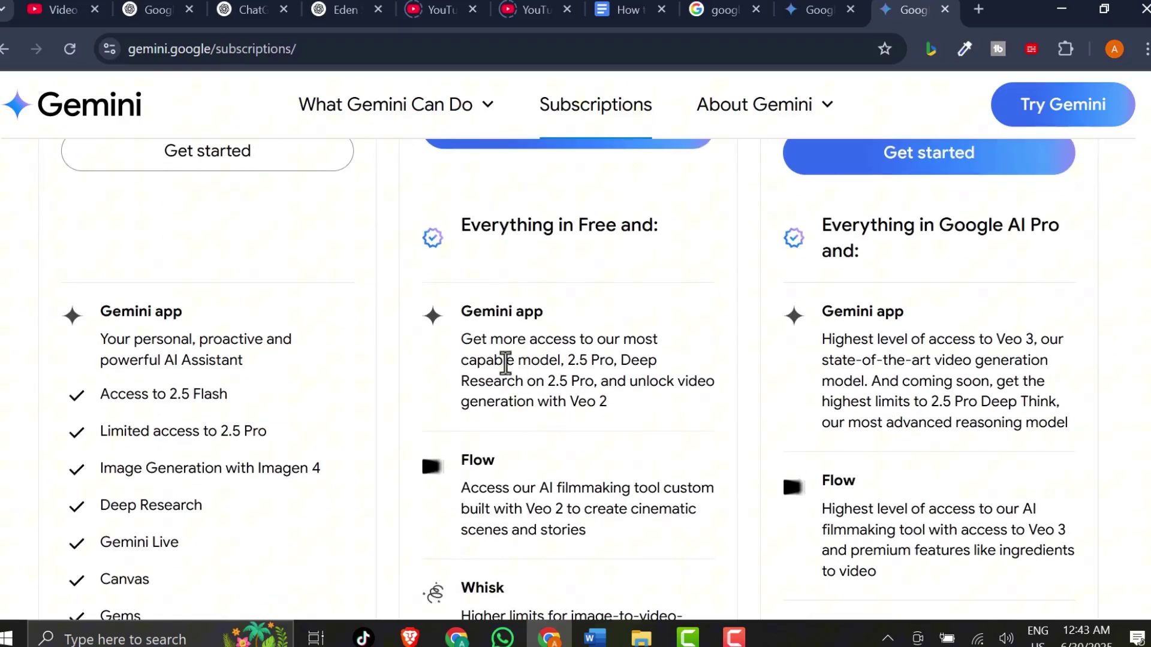
scroll(517, 392, "down", 1)
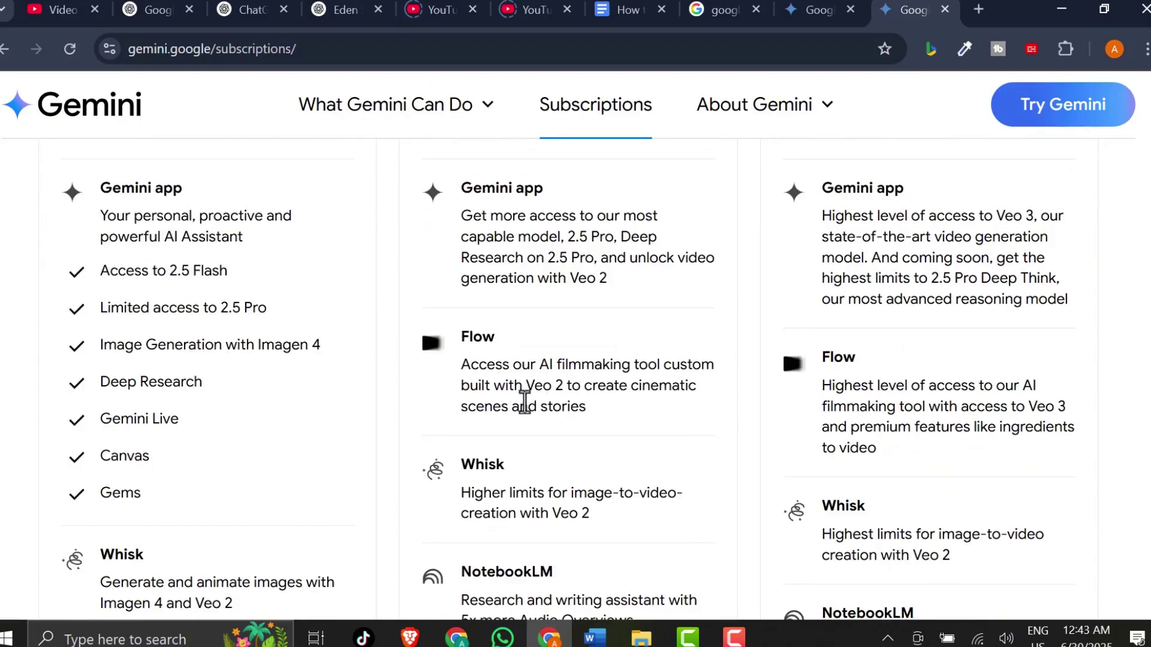
scroll(535, 385, "down", 1)
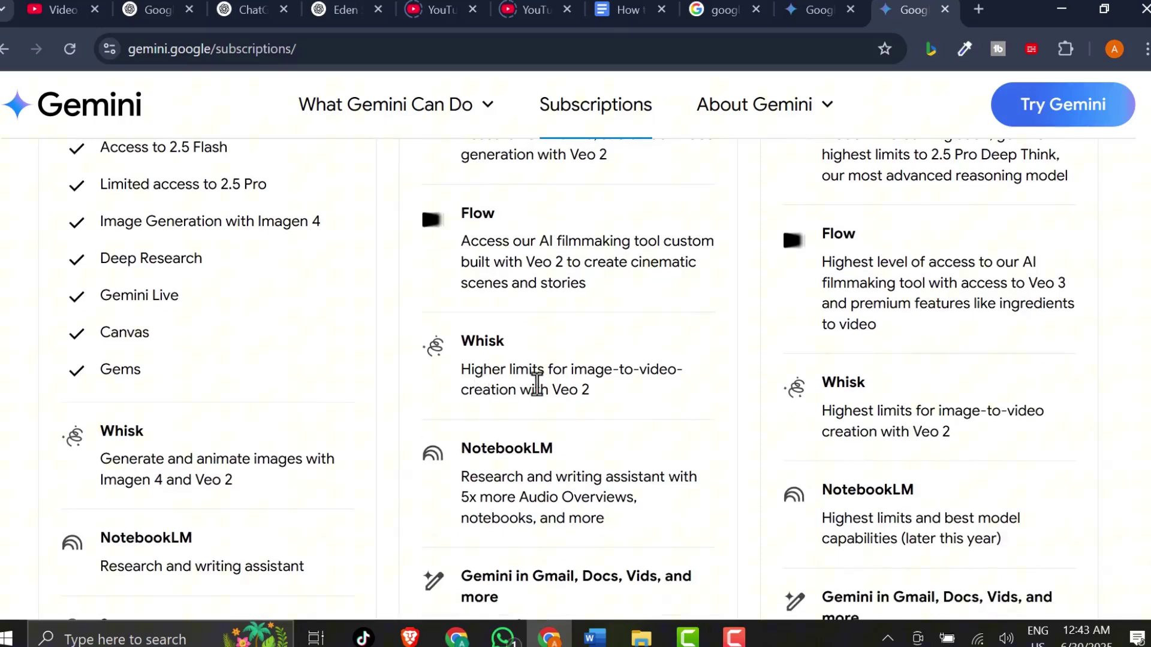
scroll(537, 386, "down", 1)
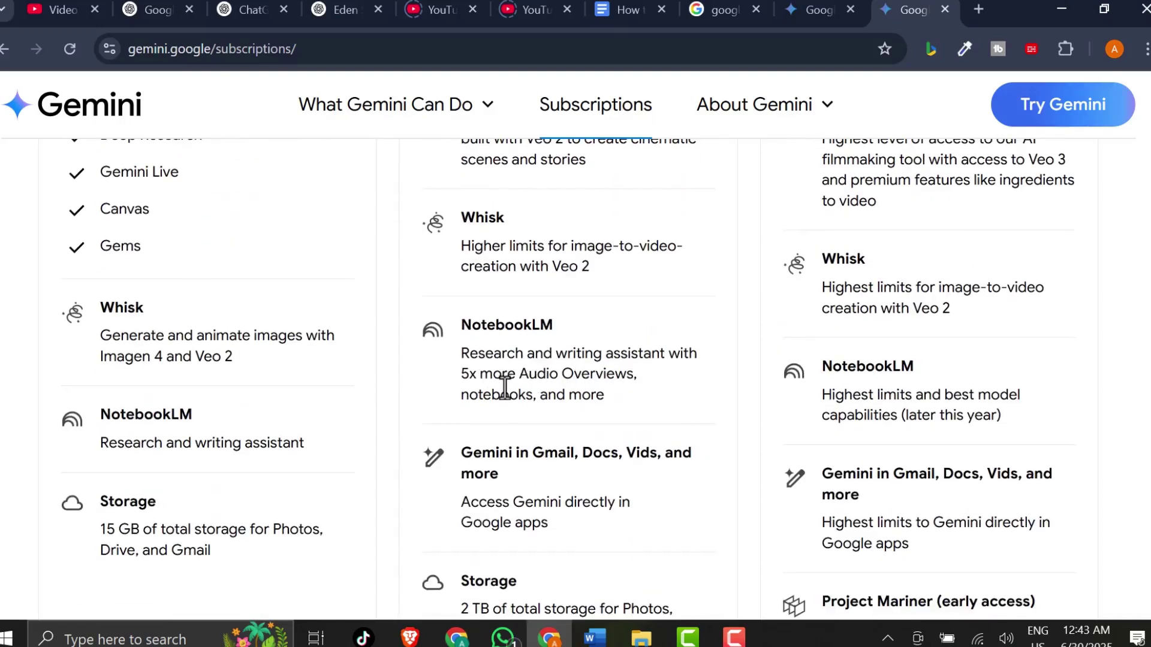
scroll(505, 387, "down", 1)
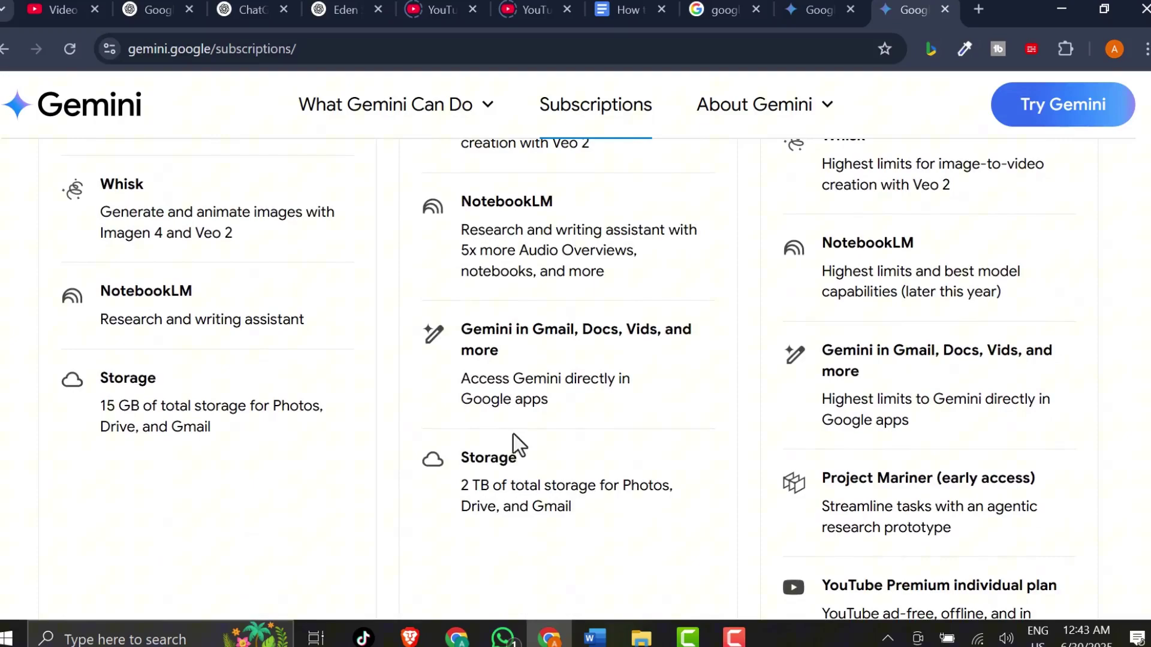
scroll(514, 435, "down", 1)
scroll(513, 440, "down", 1)
scroll(514, 440, "down", 1)
scroll(513, 440, "down", 2)
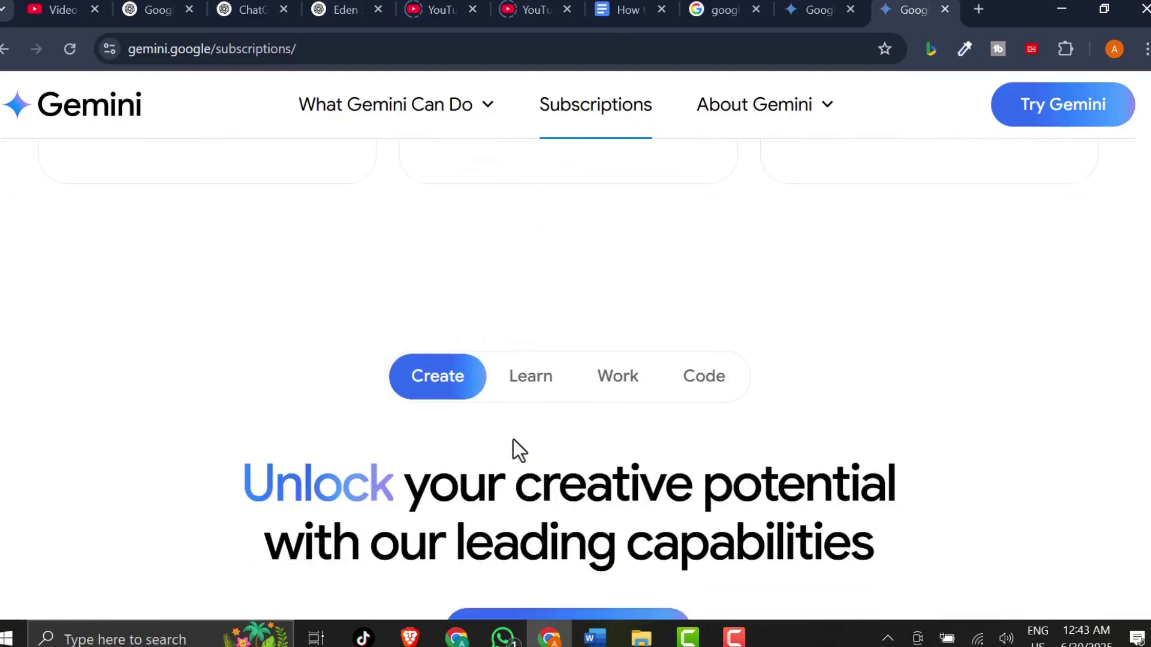
scroll(558, 430, "down", 1)
scroll(558, 430, "down", 1)
scroll(557, 430, "up", 6)
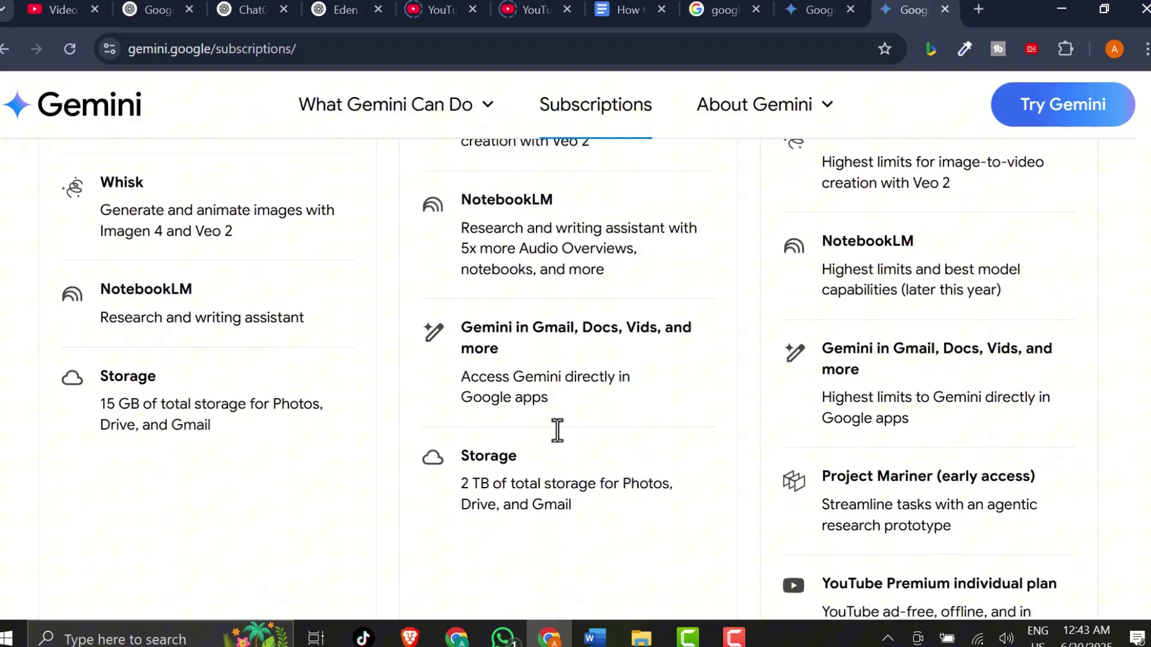
scroll(558, 431, "up", 2)
scroll(559, 432, "up", 3)
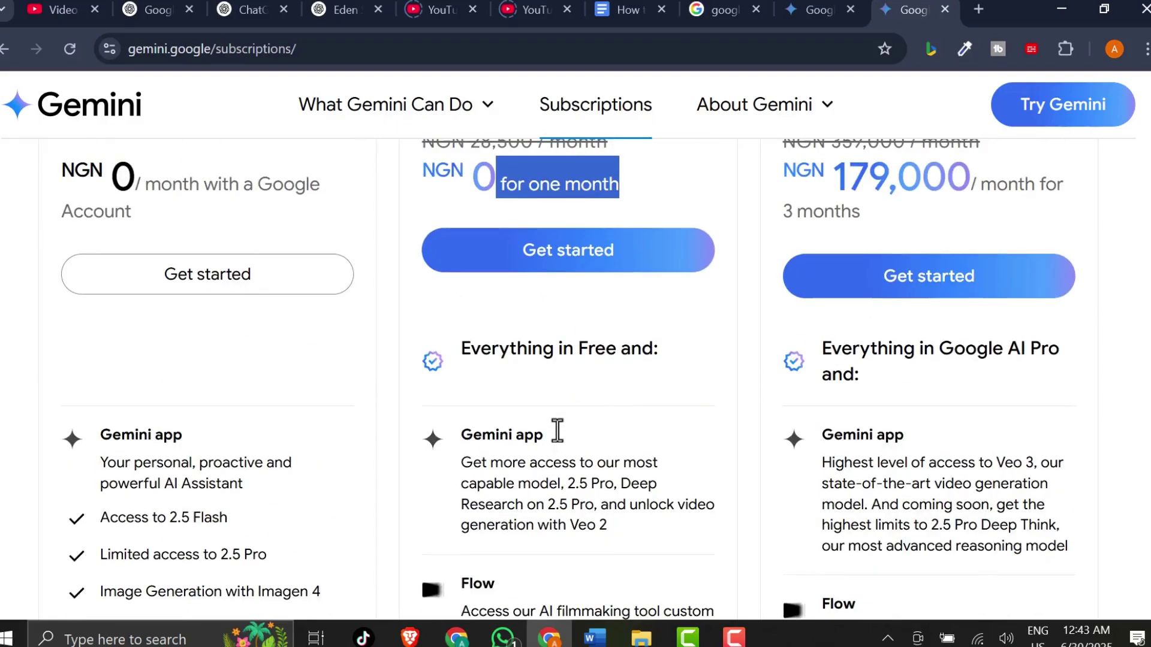
scroll(558, 430, "up", 1)
scroll(558, 430, "up", 3)
left_click(553, 411)
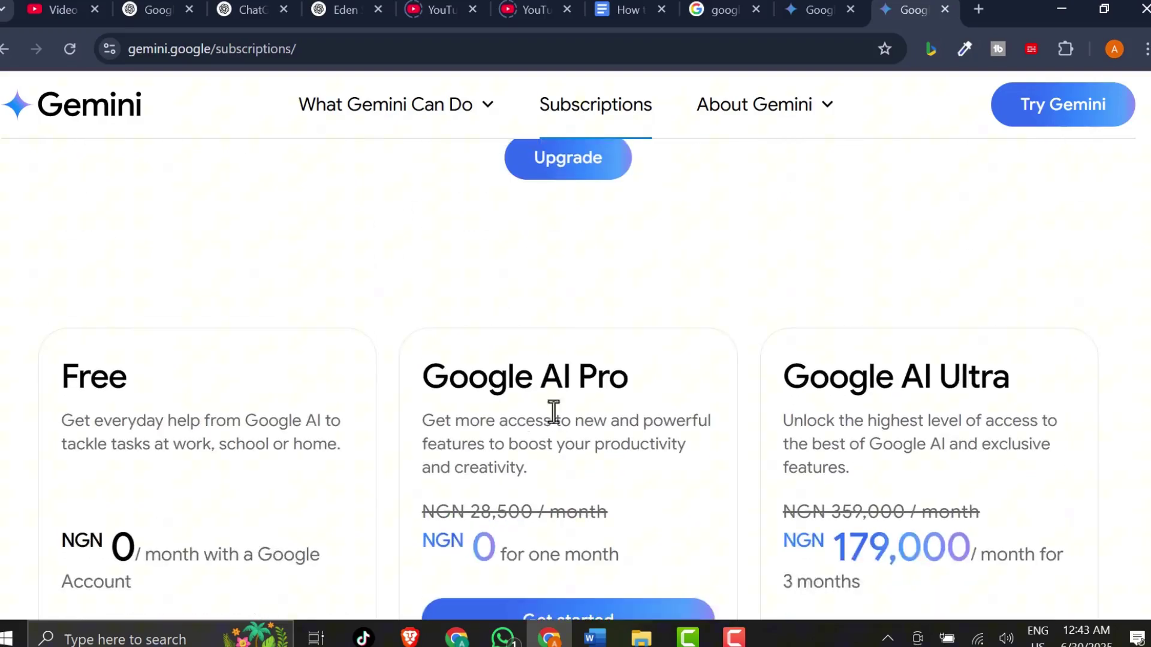
scroll(559, 417, "down", 1)
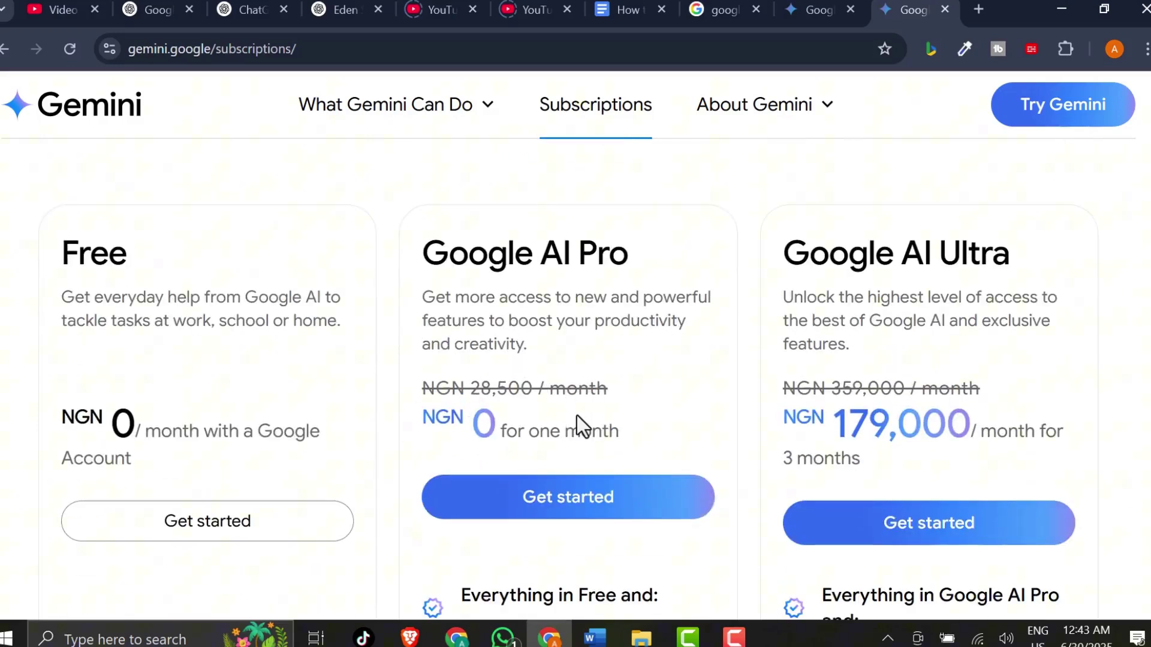
scroll(576, 414, "up", 1)
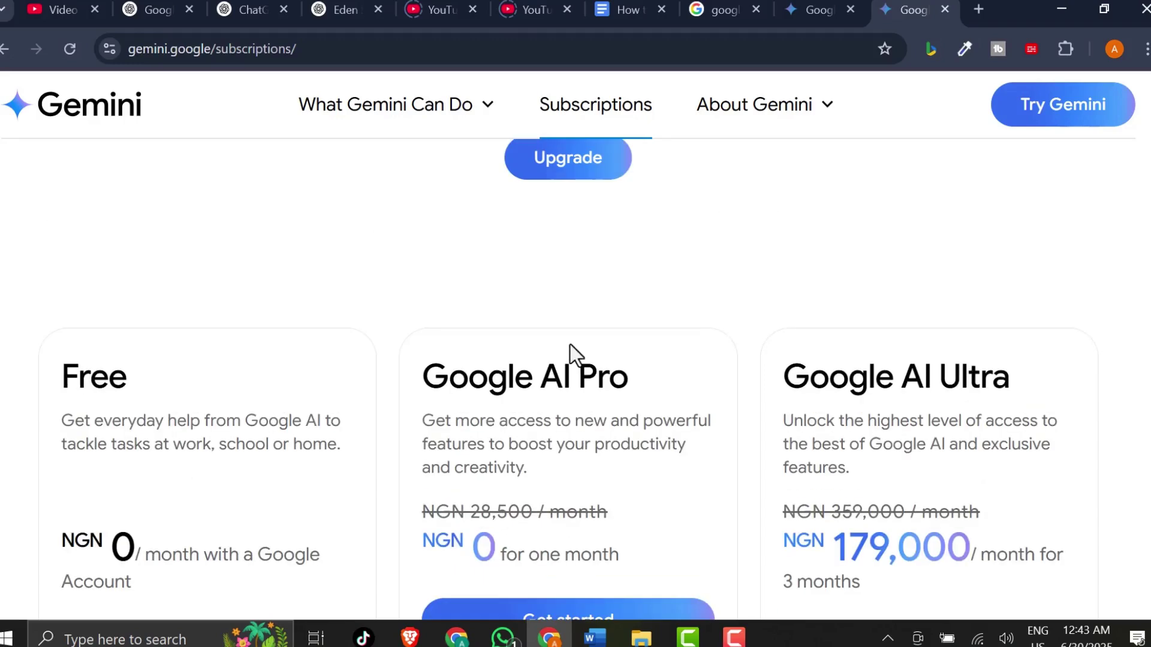
scroll(571, 344, "up", 2)
scroll(569, 347, "up", 1)
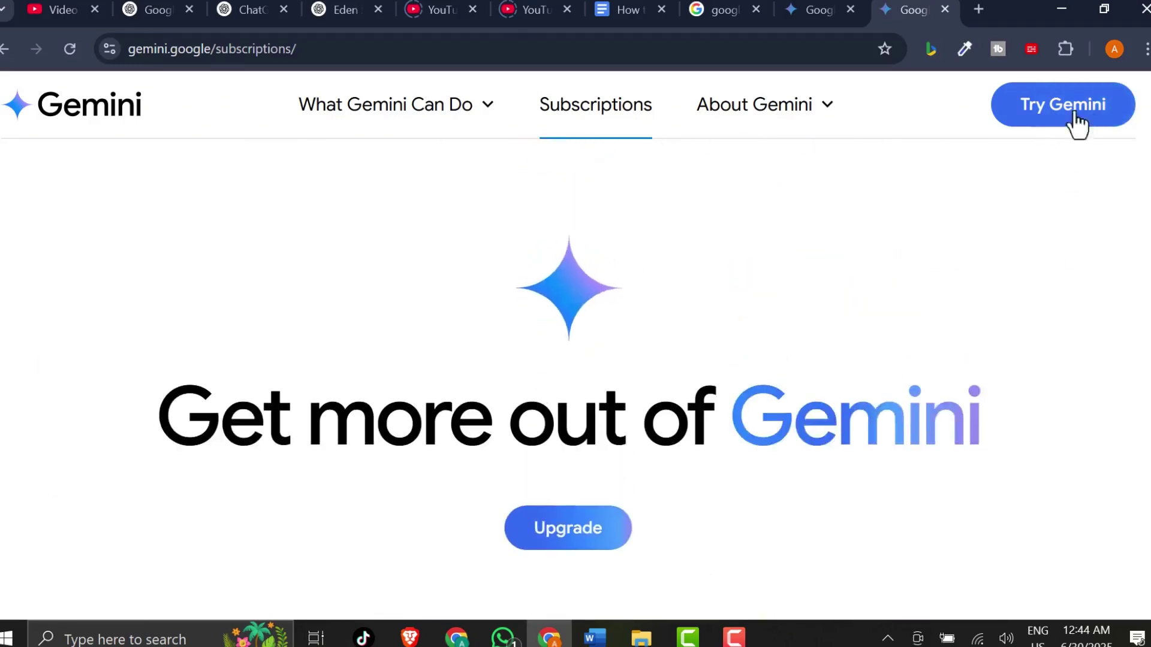
scroll(575, 336, "down", 1)
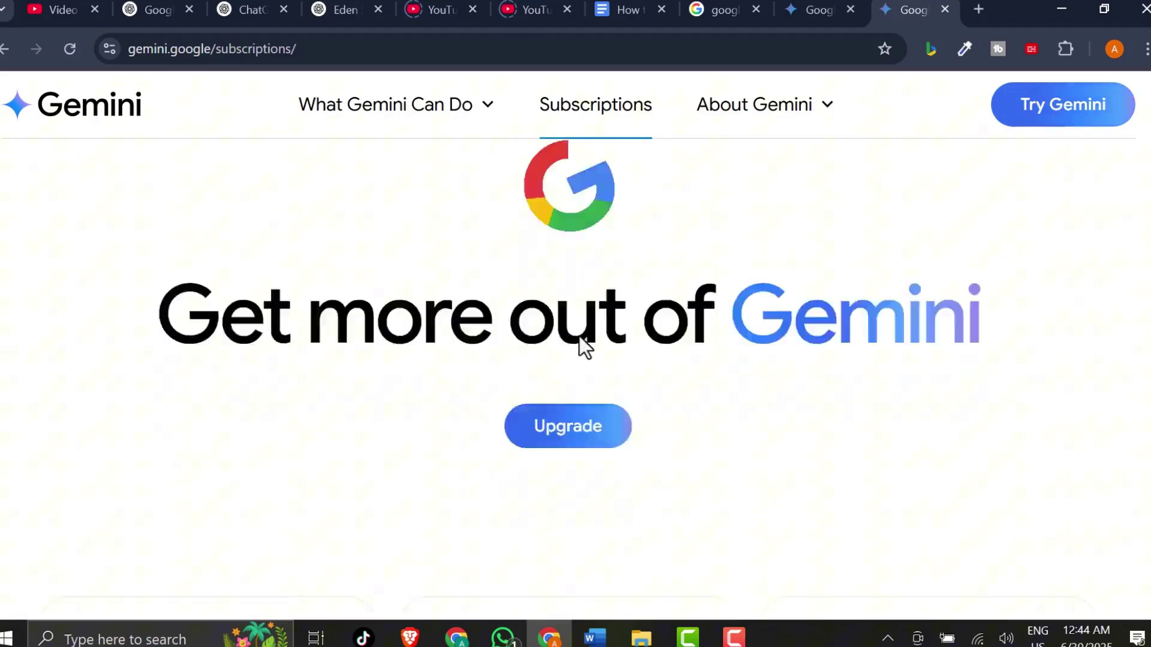
scroll(579, 340, "down", 5)
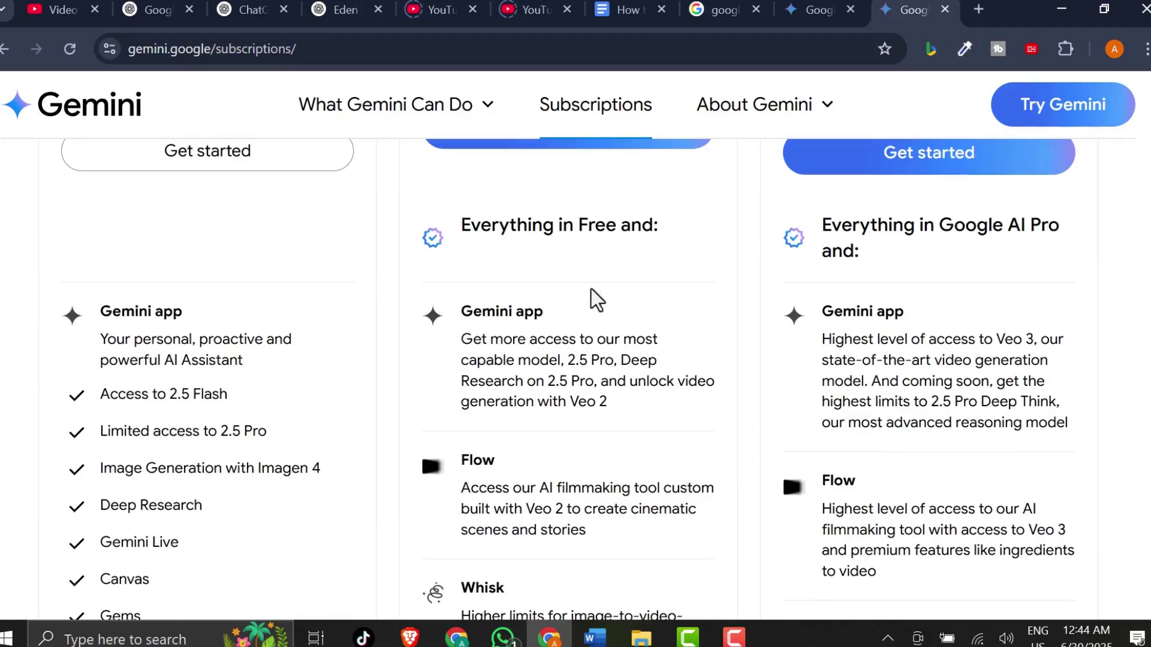
scroll(582, 305, "up", 4)
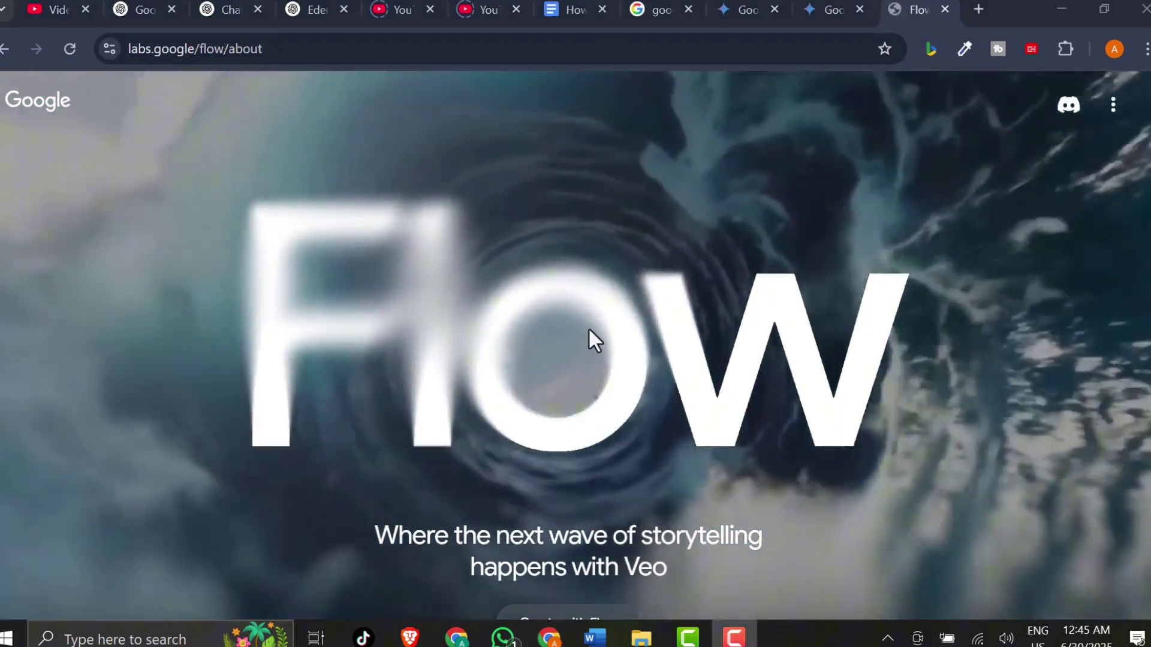
scroll(588, 327, "down", 1)
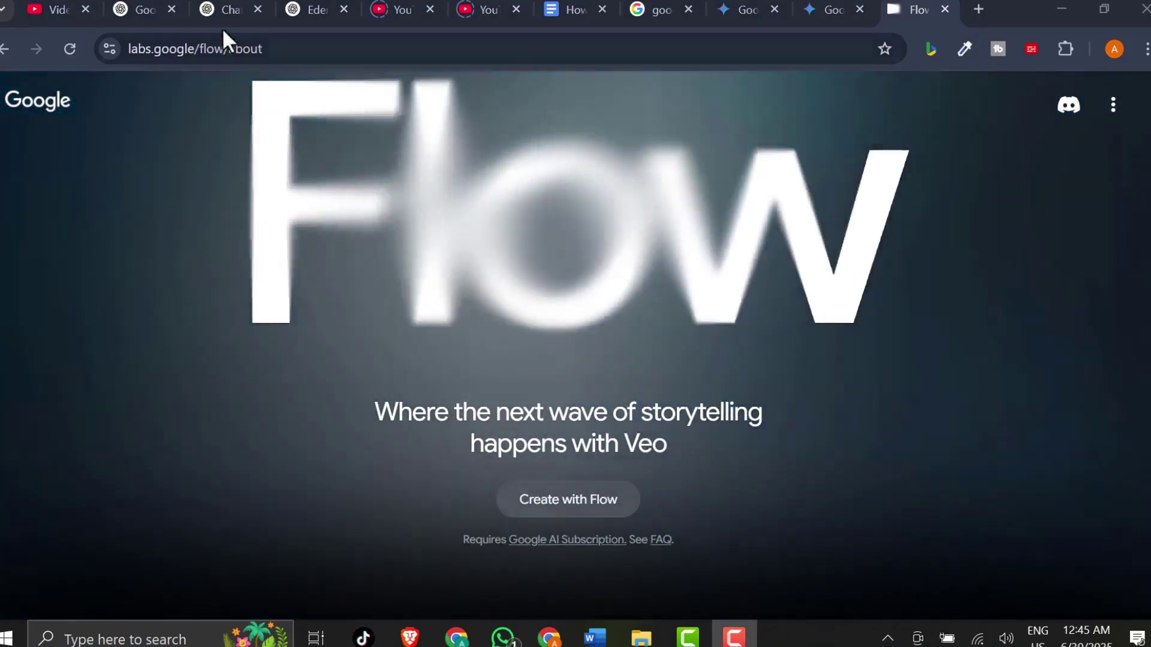
Select the labs.google/flow page address in the browser
left_click_drag(262, 49, 127, 49)
left_click(498, 249)
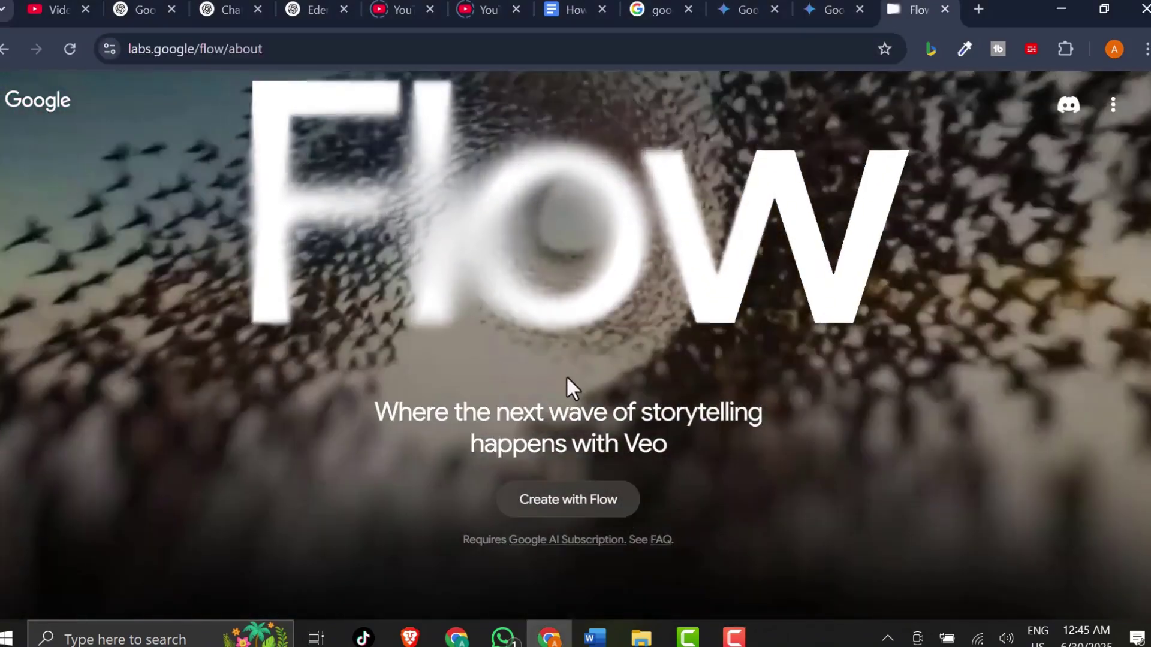
scroll(569, 379, "down", 2)
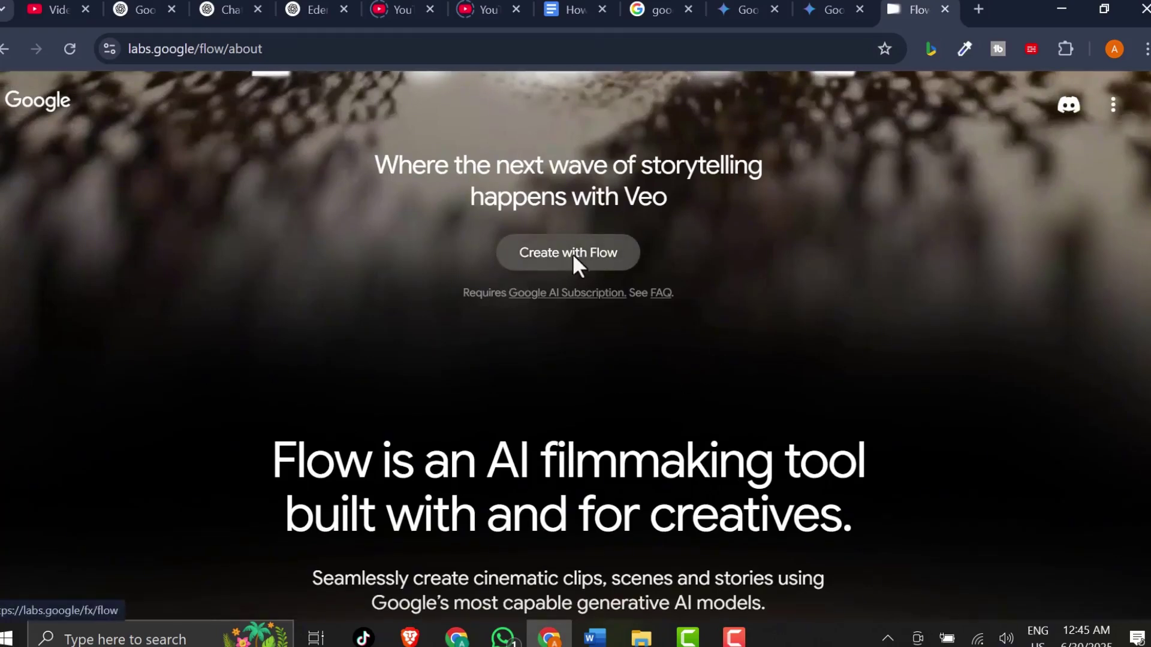
scroll(572, 253, "up", 2)
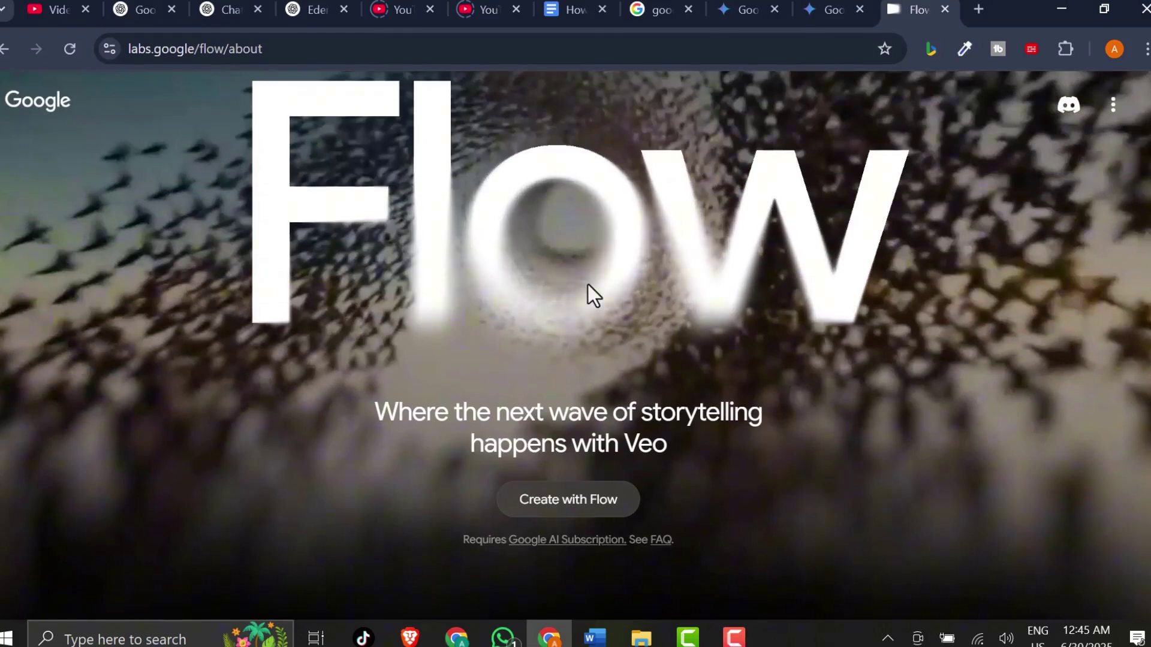
scroll(589, 285, "down", 1)
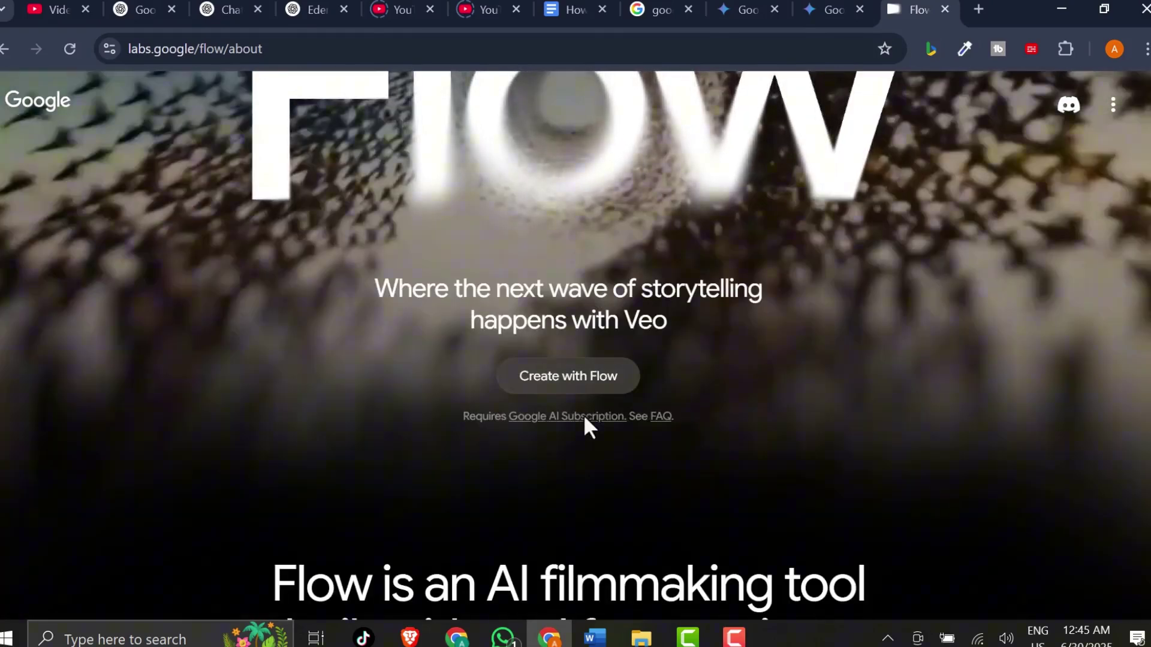
scroll(565, 380, "down", 3)
scroll(563, 379, "down", 1)
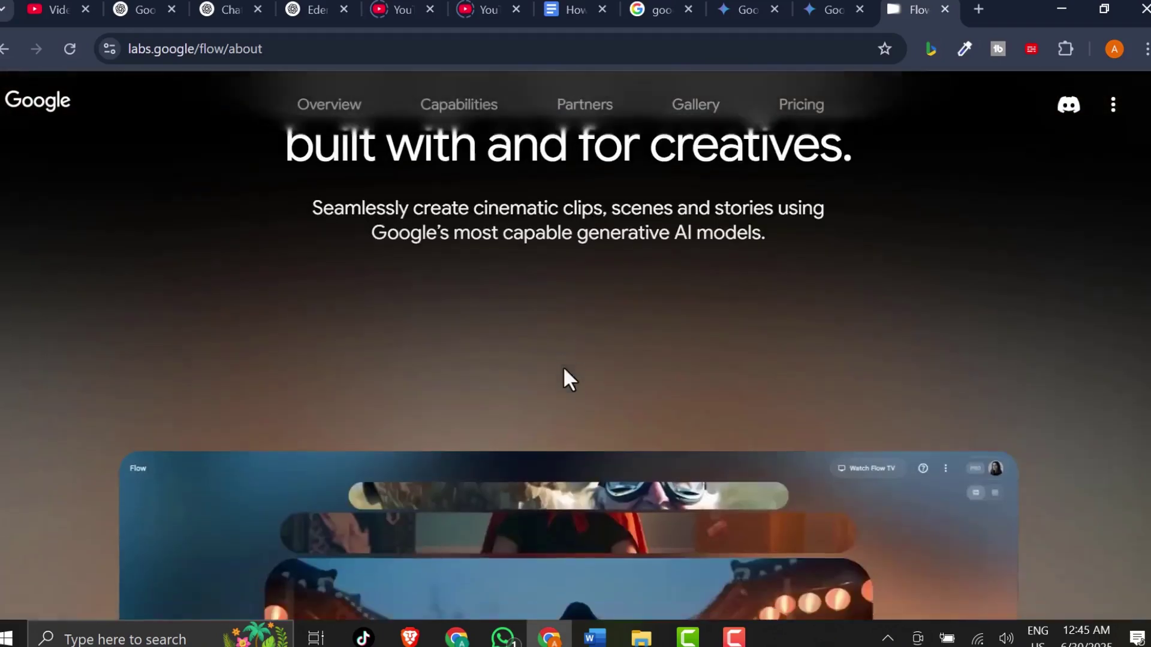
scroll(563, 378, "up", 2)
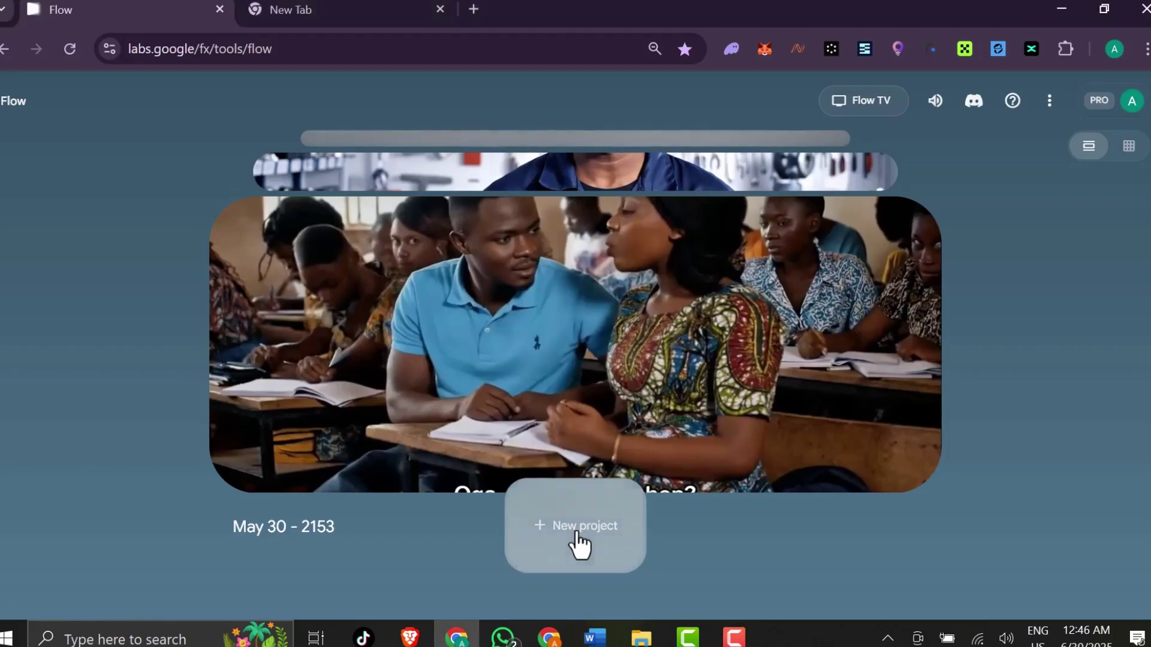
Create a new Flow project and place the cursor in its text-to-video prompt box
left_click(576, 541)
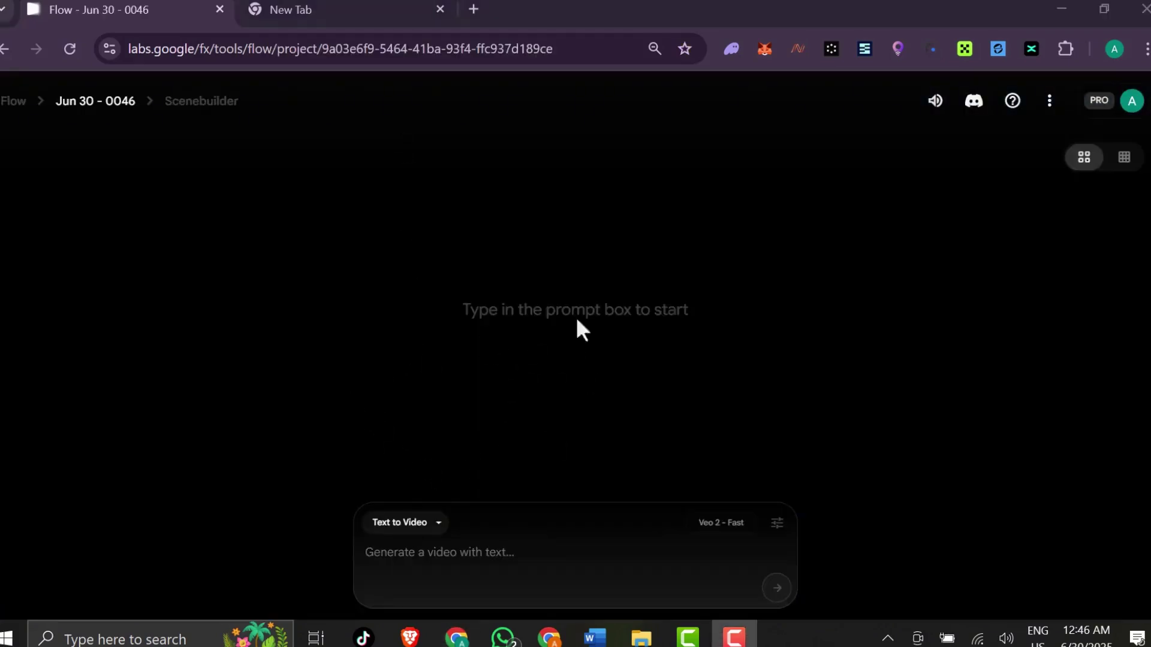
left_click(533, 553)
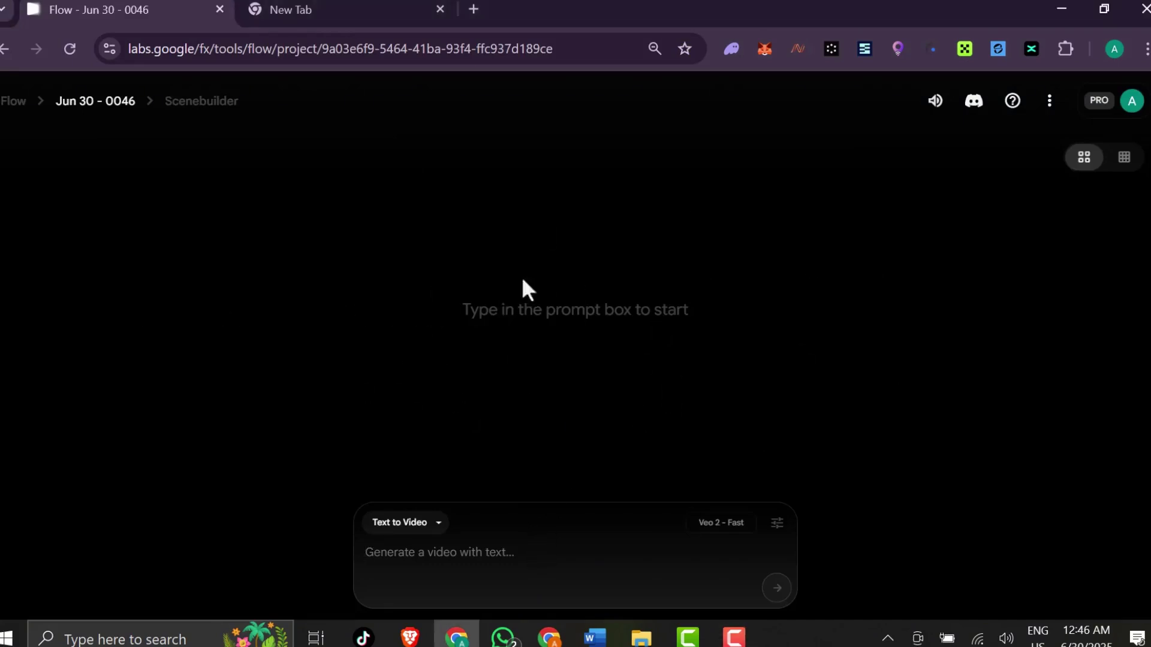
Copy the Garden of Eden main prompt and first dialogue from Word, then return to Chrome
key("alt+Tab")
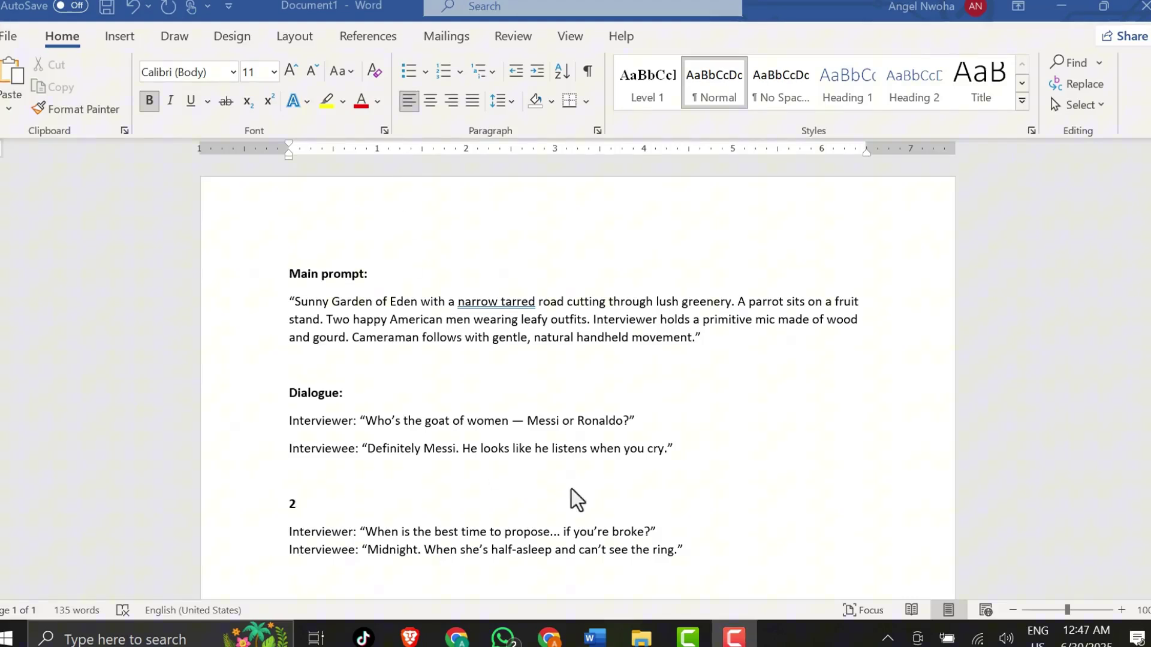
left_click_drag(676, 448, 289, 275)
right_click(308, 296)
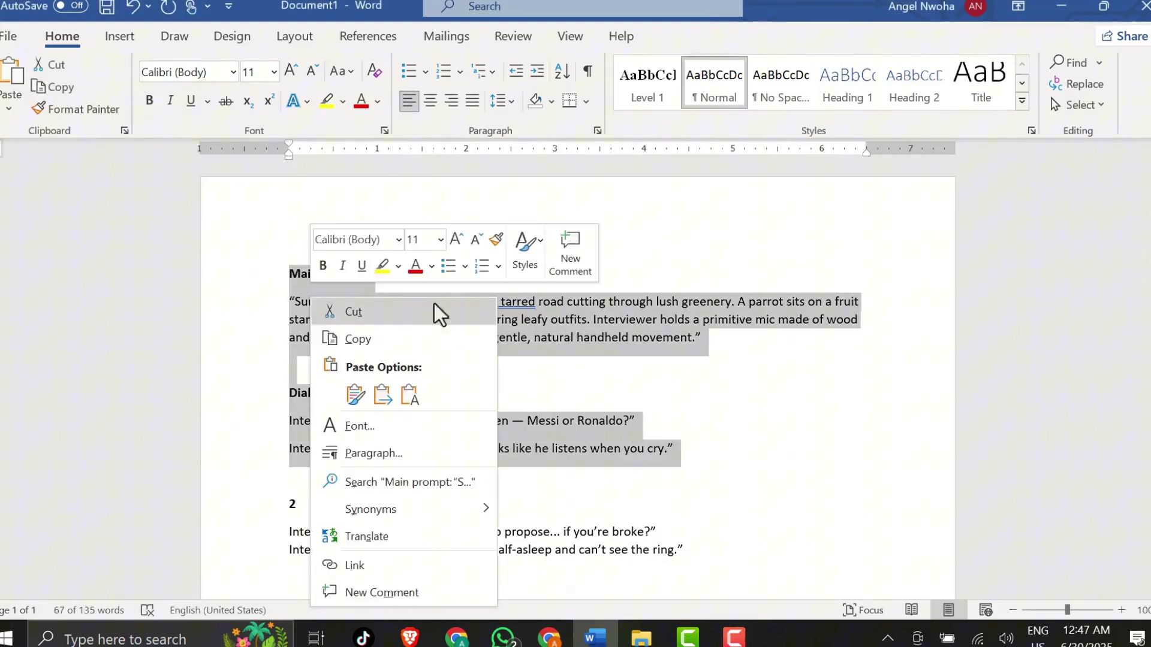
left_click(378, 339)
key("alt+Tab")
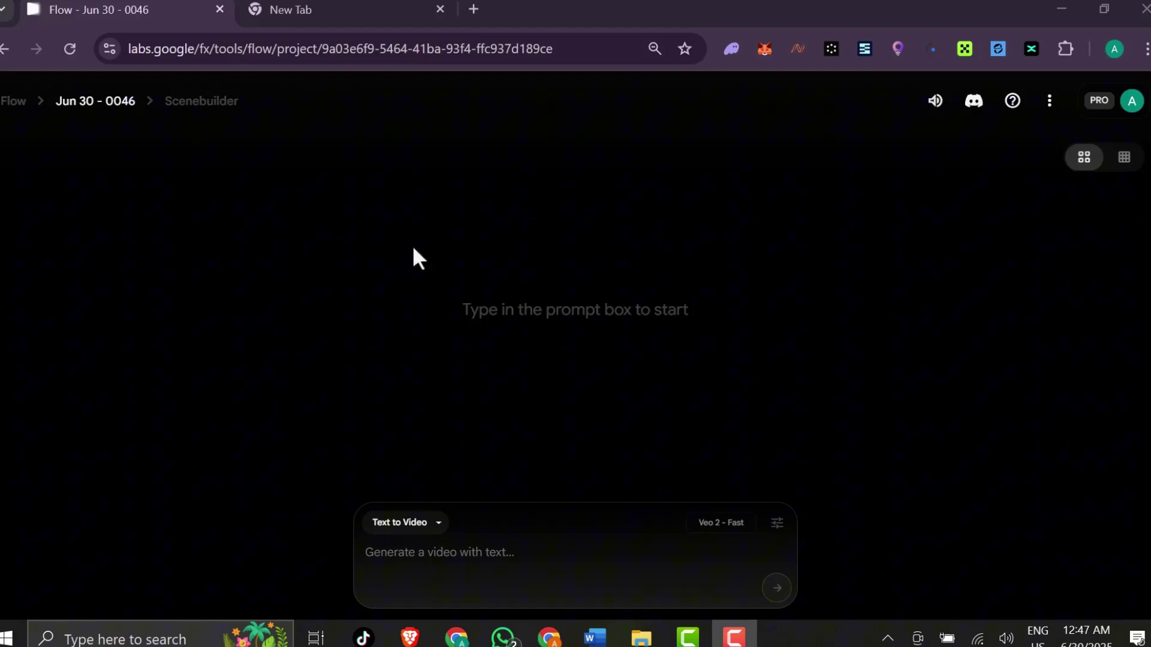
Paste the Garden of Eden scene and Messi-or-Ronaldo dialogue into the Flow prompt box
right_click(461, 553)
left_click(538, 303)
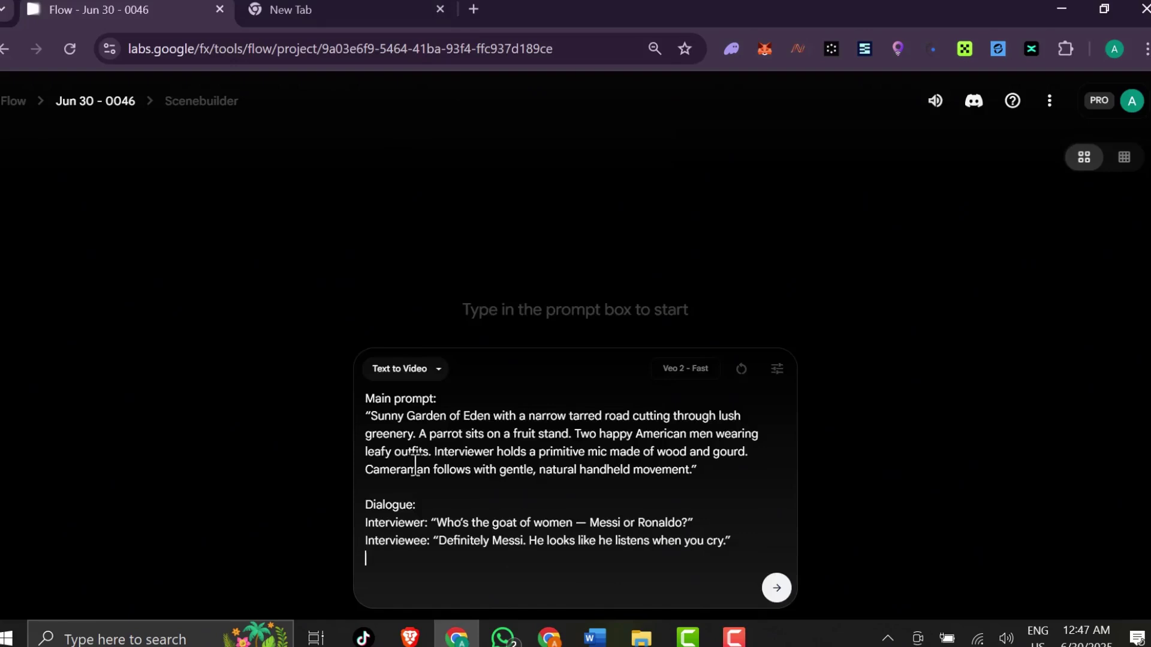
Try Veo 3 - Quality, then settle on the 20-credit Veo 3 - Fast (Text to Video)
left_click(778, 372)
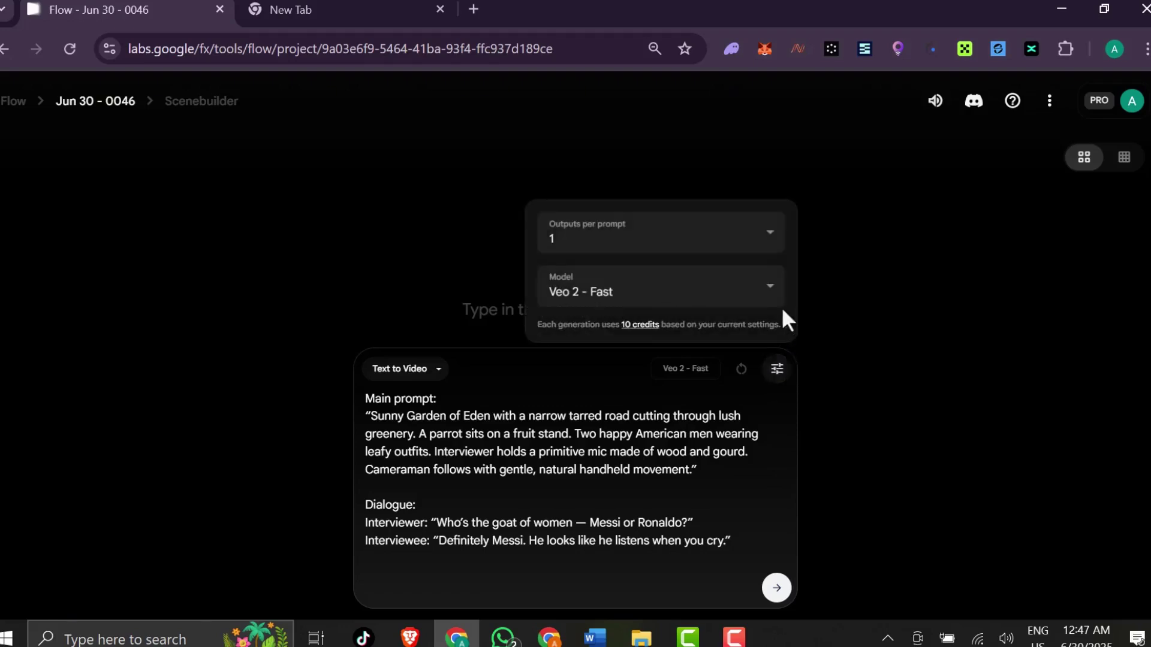
left_click(746, 291)
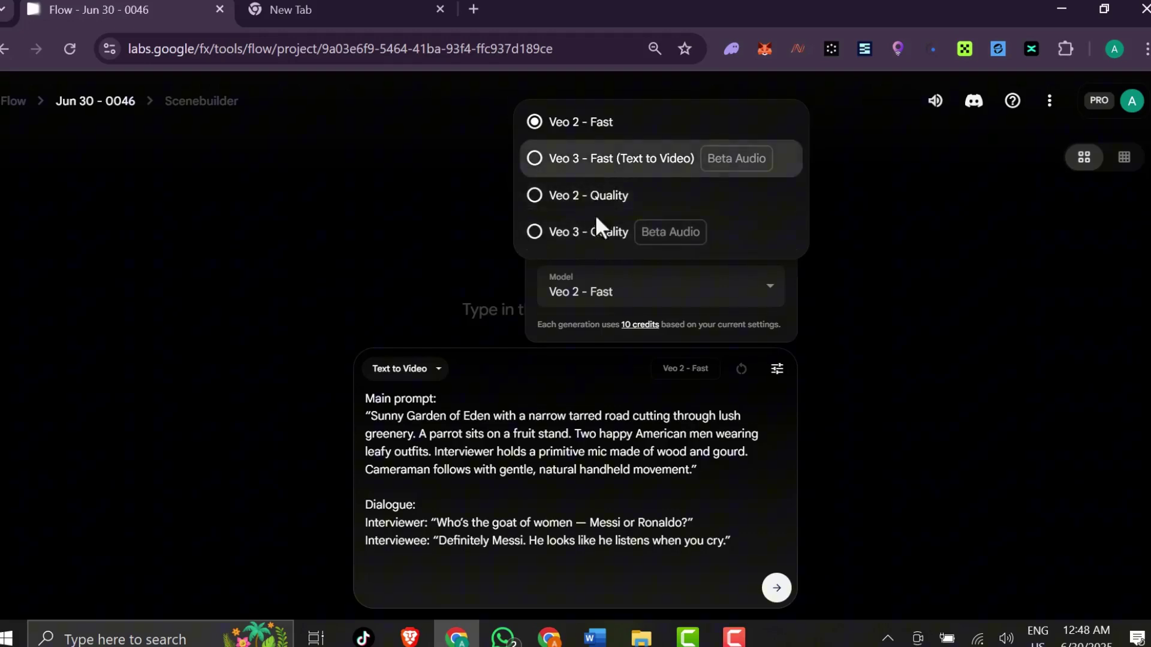
left_click(599, 234)
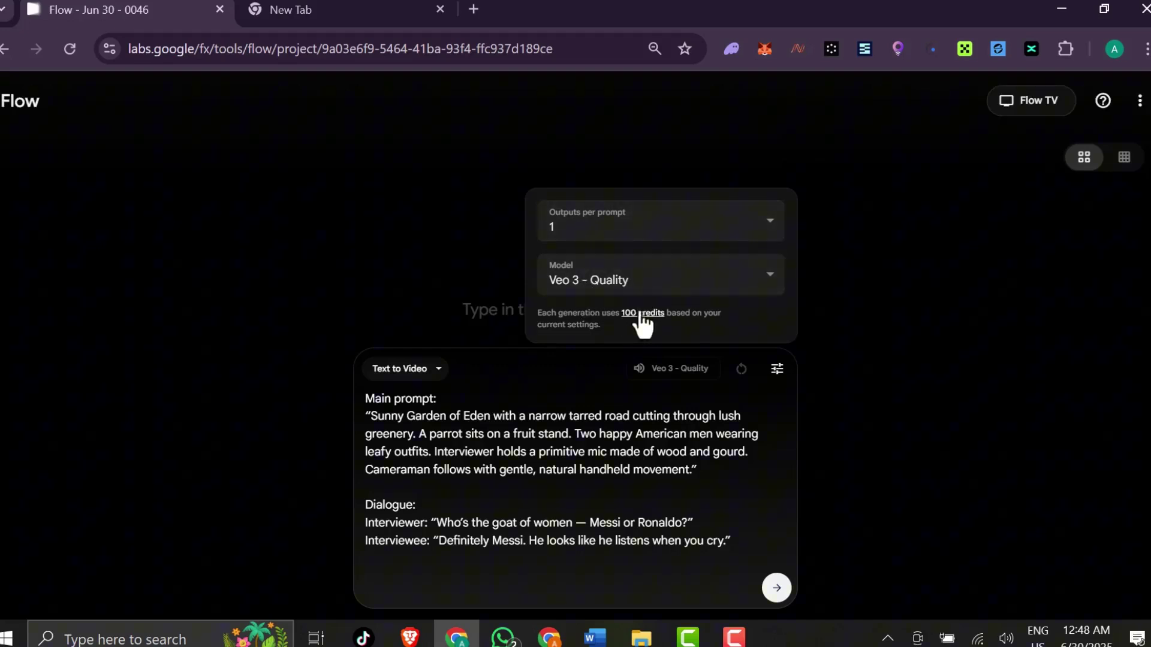
left_click(664, 280)
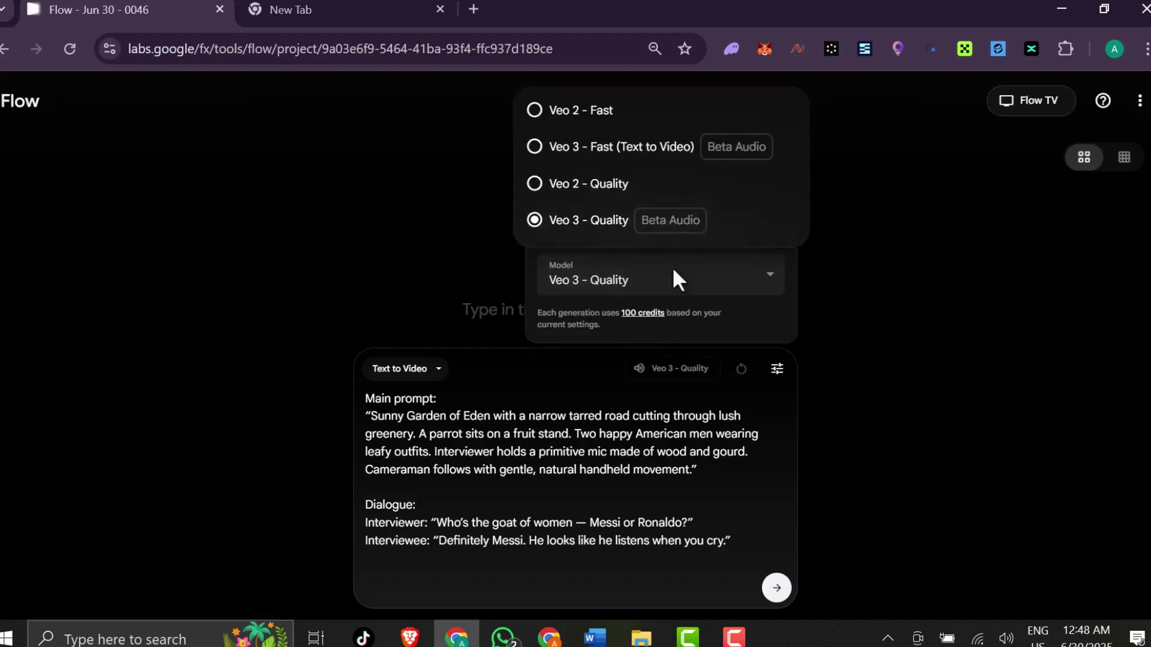
left_click(649, 149)
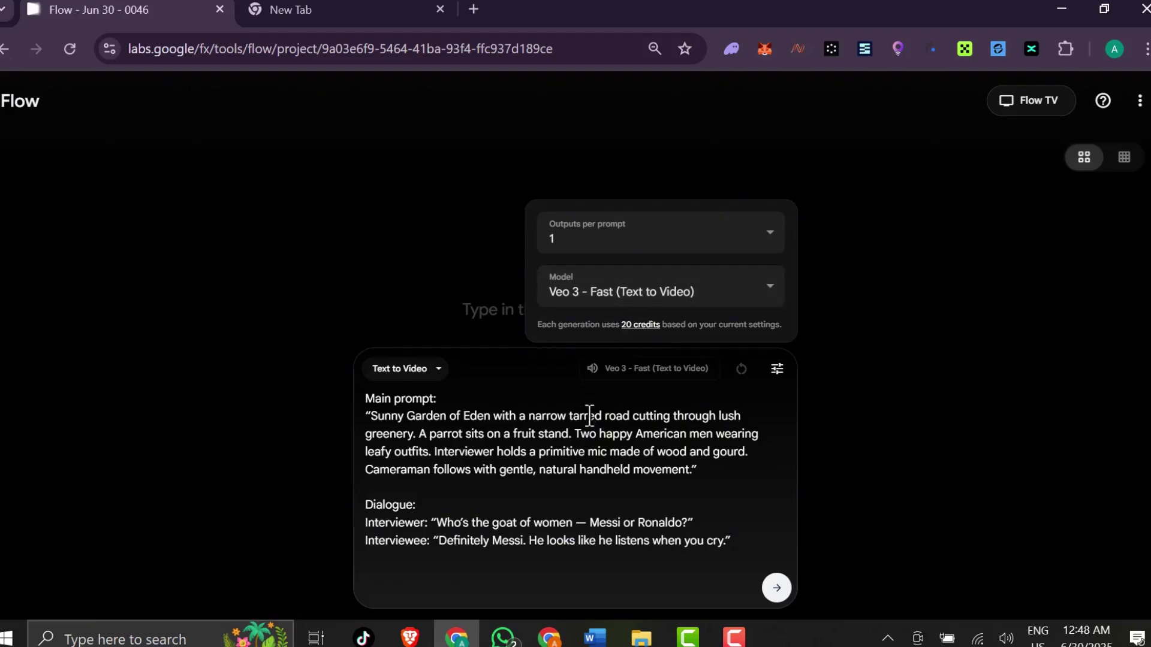
left_click(569, 460)
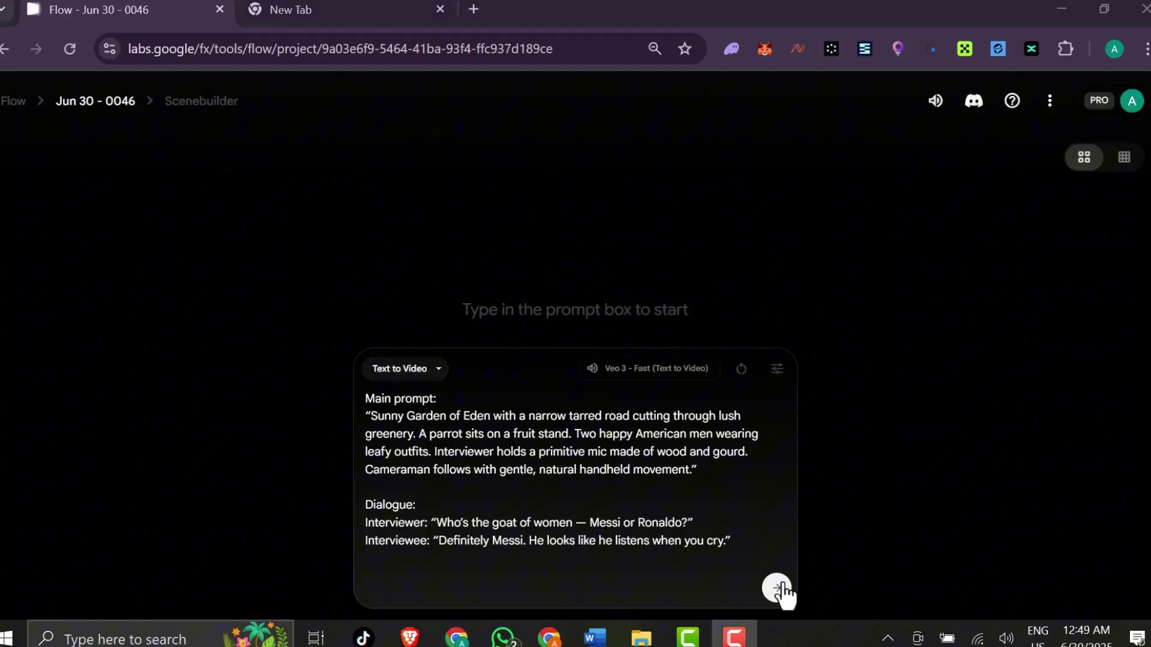
Submit the prompt and wait for the 8-second clip of two leaf-clad men
left_click(776, 591)
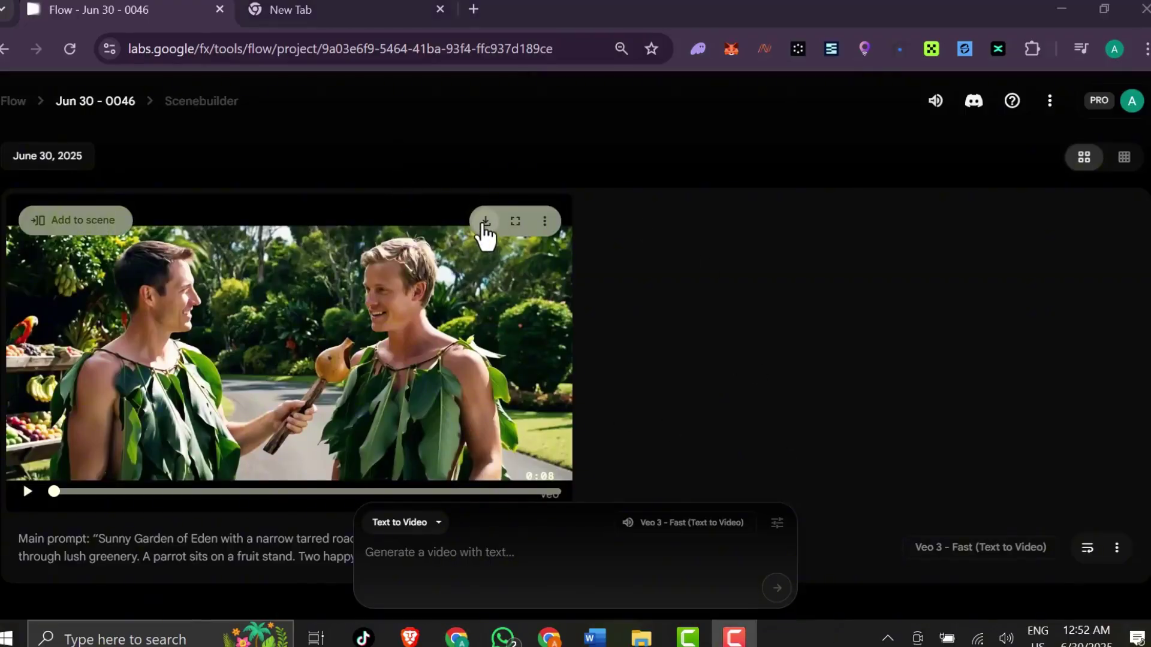
Download and preview the generated clip, then refill the prompt box with Reuse prompt
left_click(481, 225)
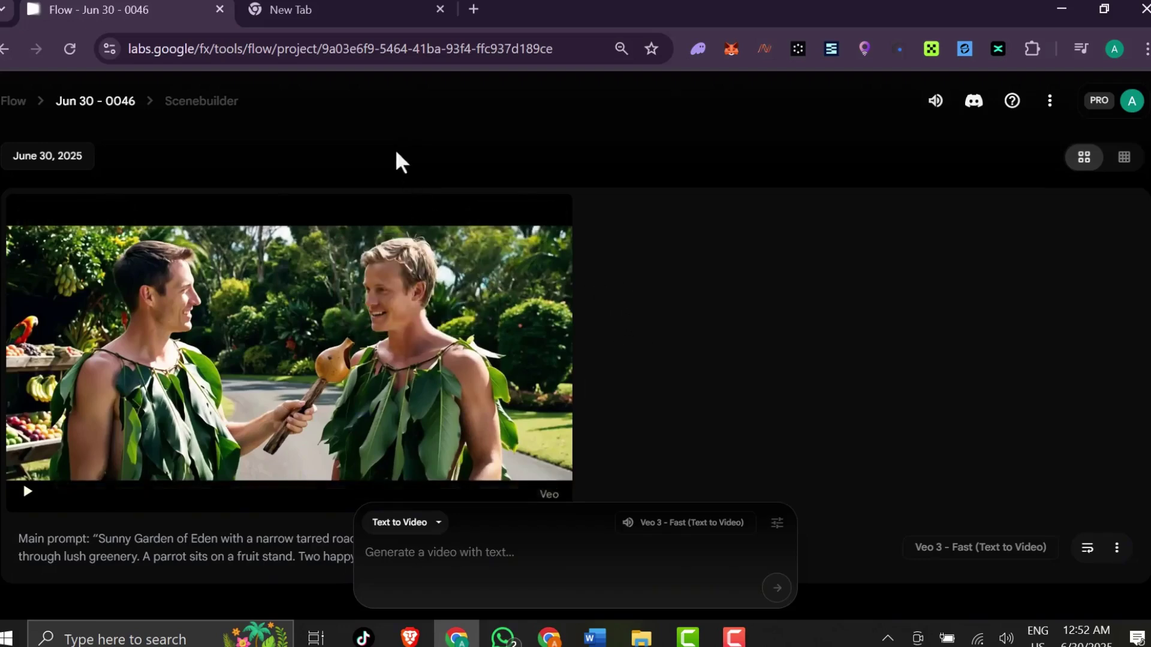
scroll(449, 345, "down", 2)
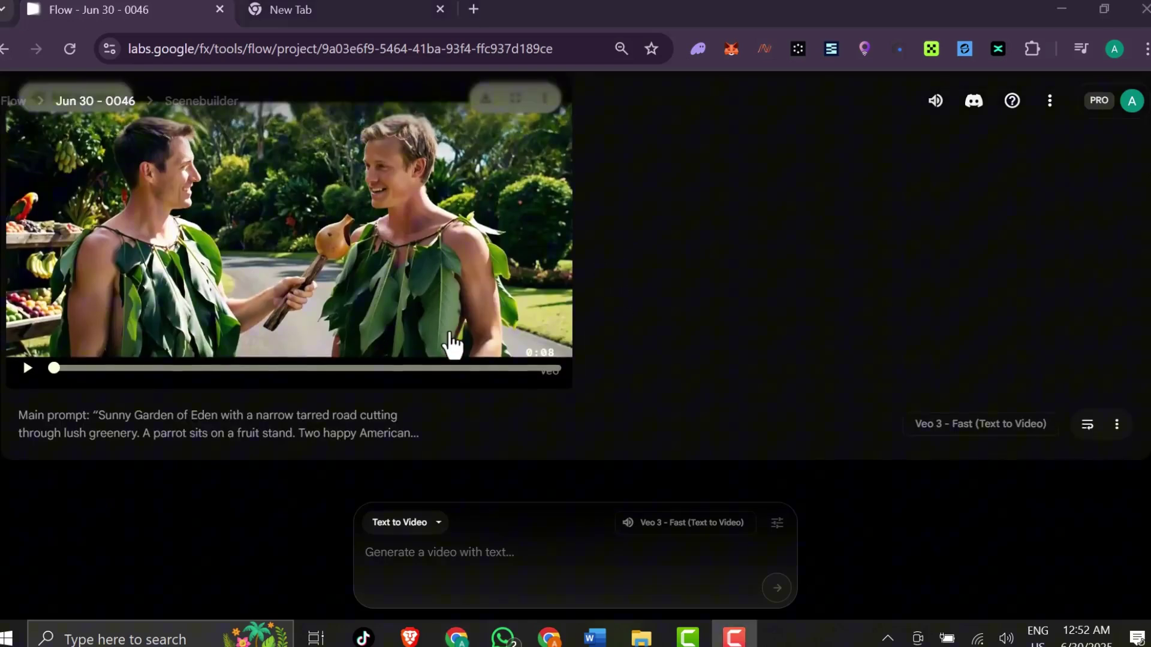
scroll(453, 345, "up", 1)
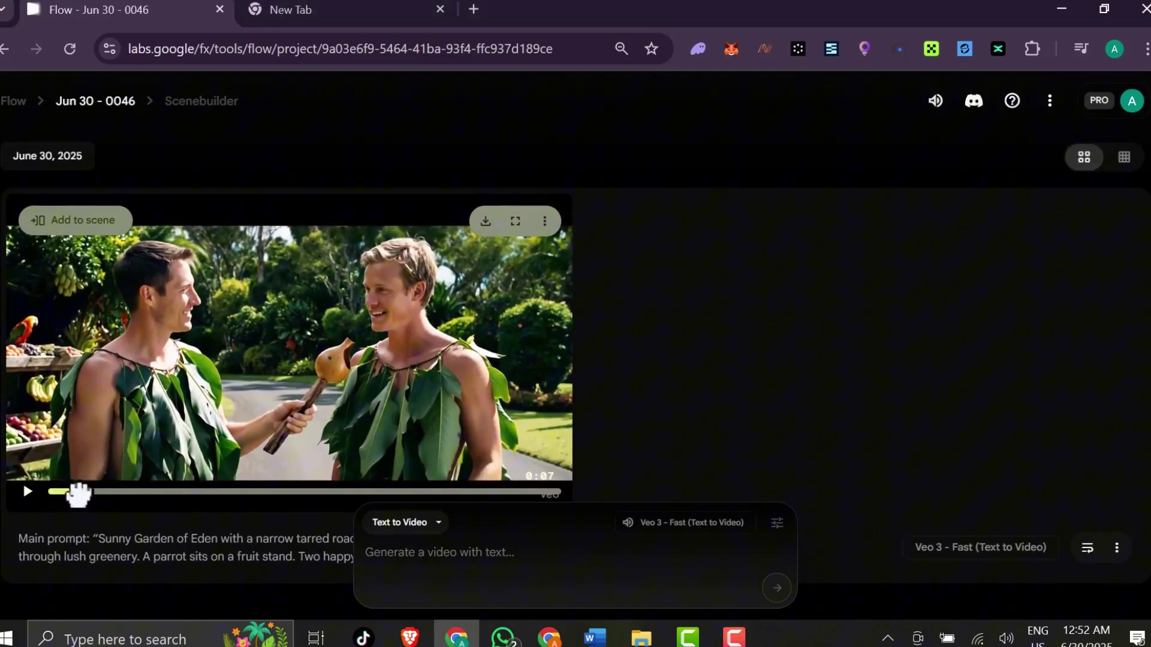
mouse_move(174, 500)
left_mouse_down()
mouse_move(265, 494)
mouse_move(196, 494)
left_mouse_up()
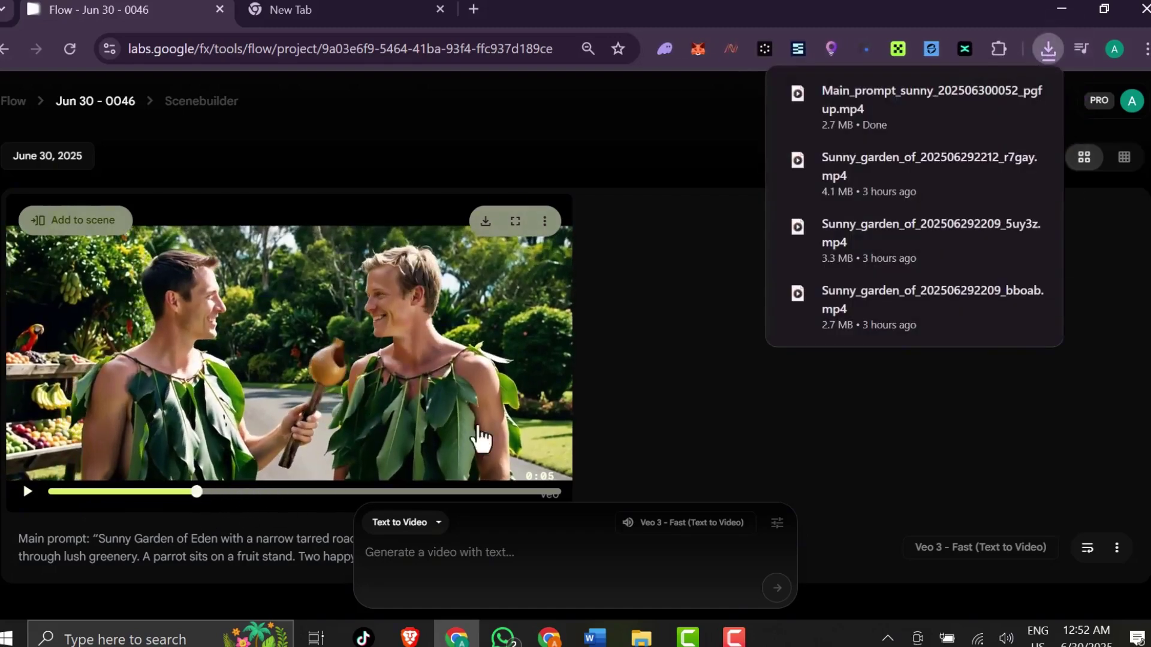
left_click(654, 256)
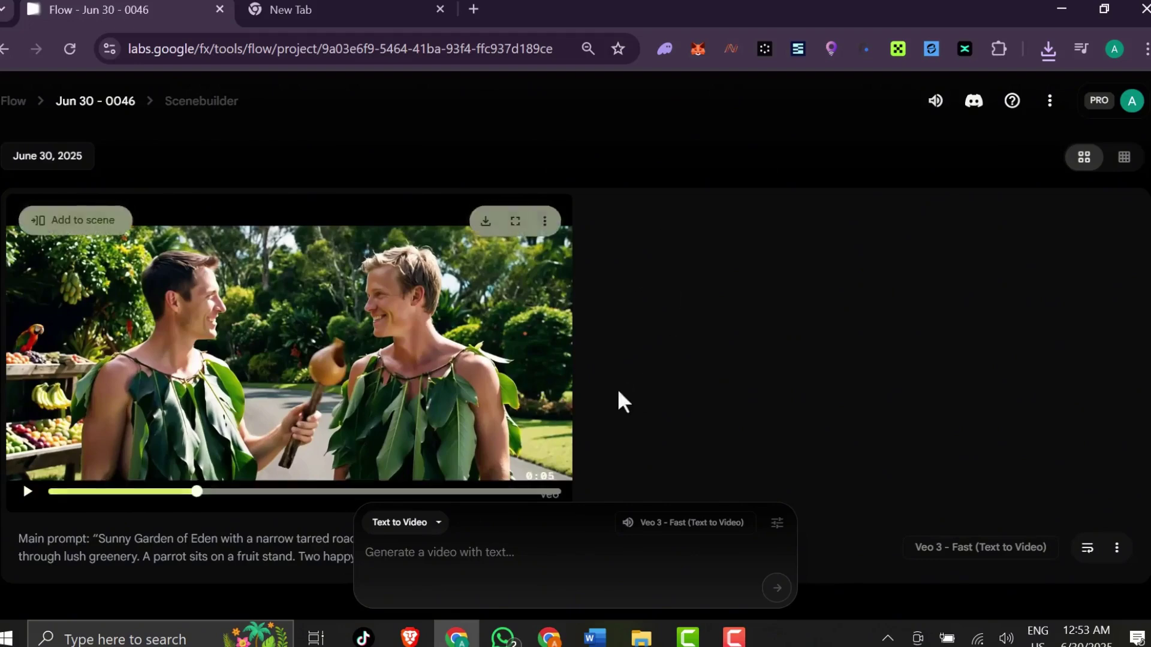
scroll(776, 364, "down", 2)
scroll(776, 363, "down", 1)
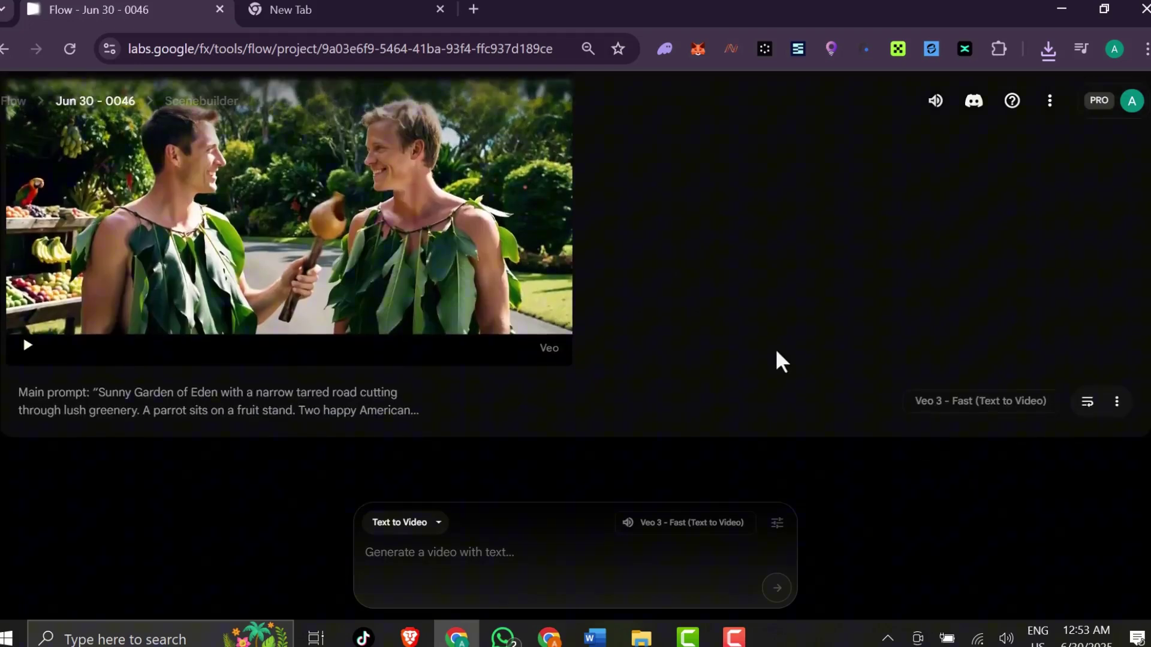
scroll(753, 228, "up", 1)
scroll(753, 228, "up", 1)
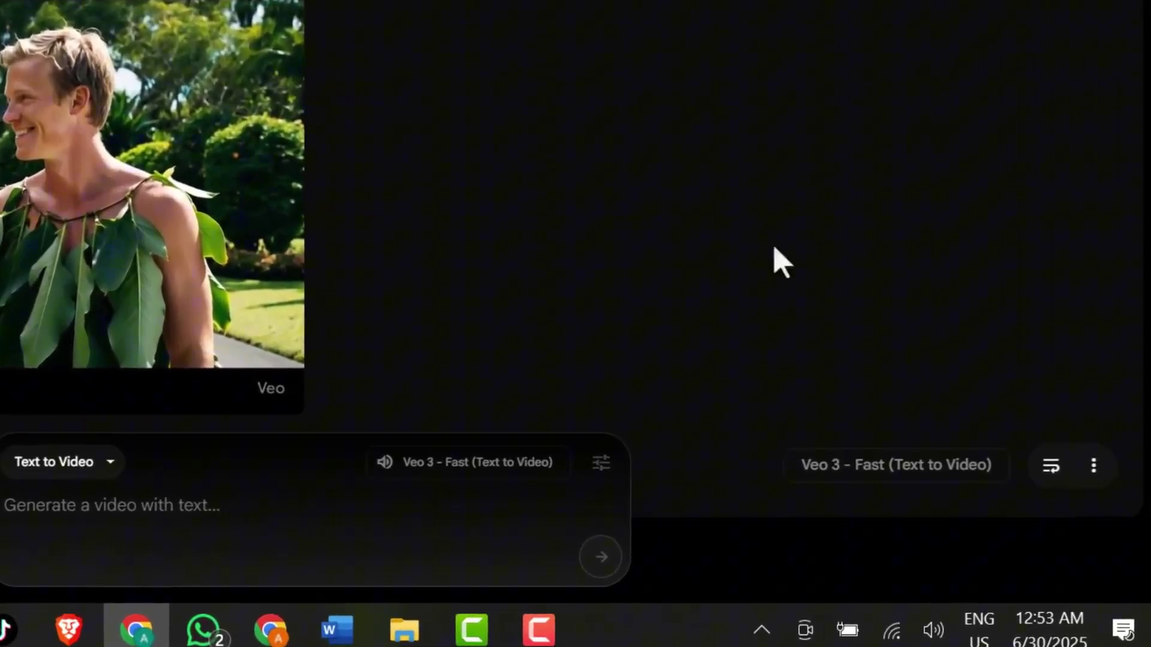
left_click(1051, 468)
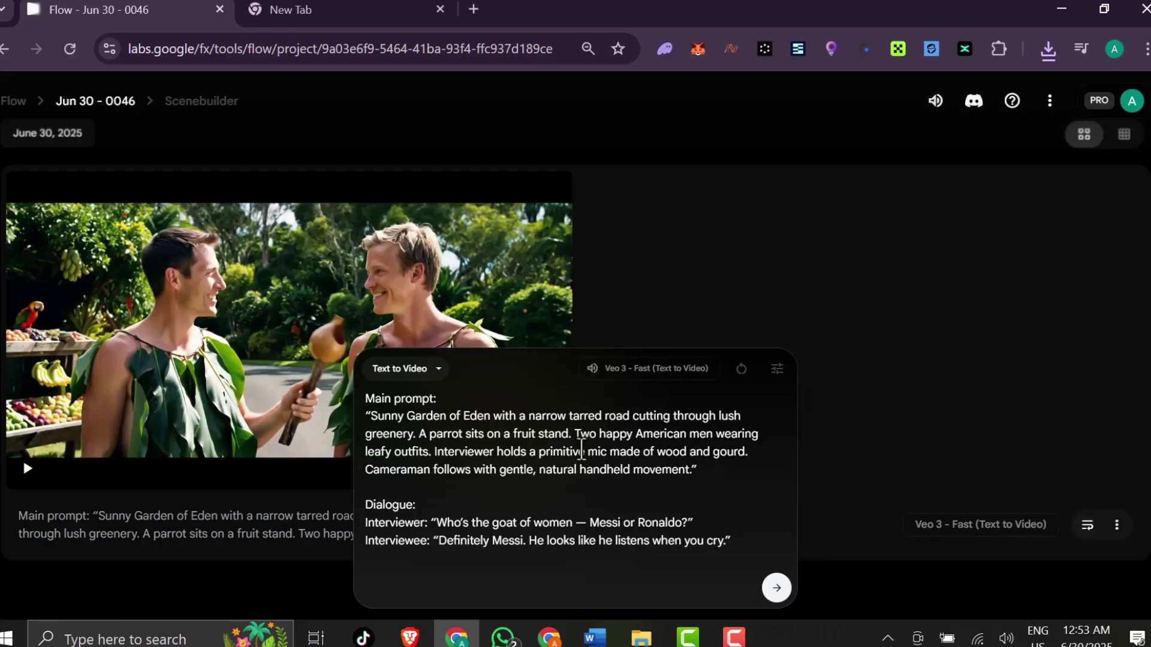
Copy Word's second dialogue, the proposing-while-broke joke, and return to Chrome
left_click(609, 643)
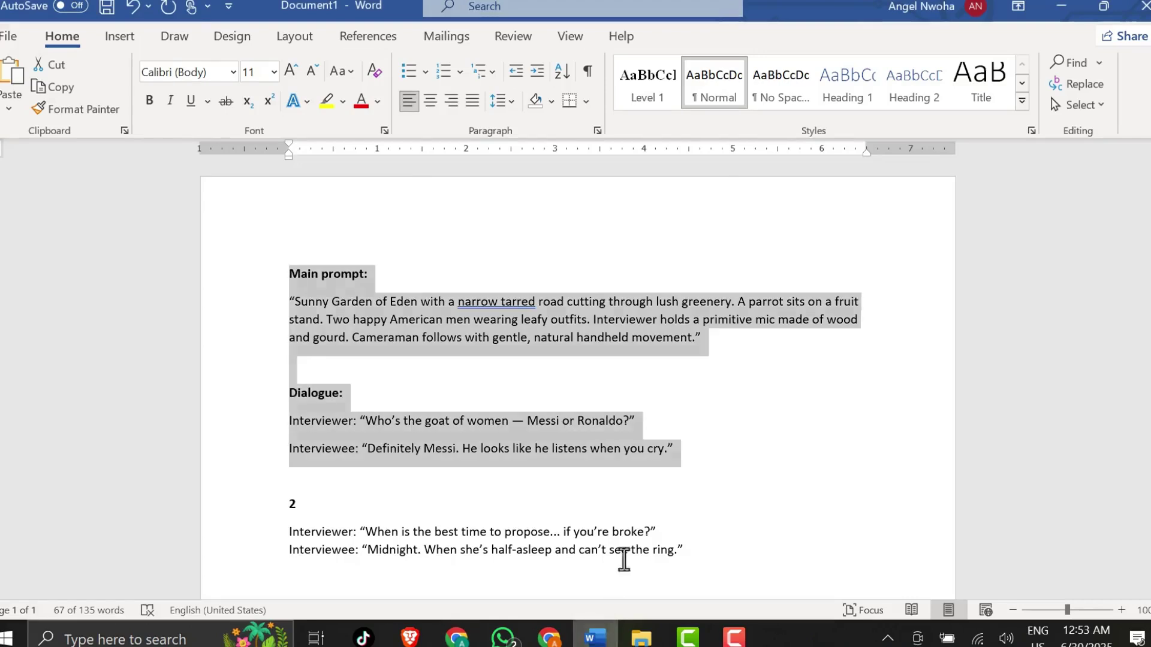
left_click(558, 464)
scroll(624, 465, "down", 1)
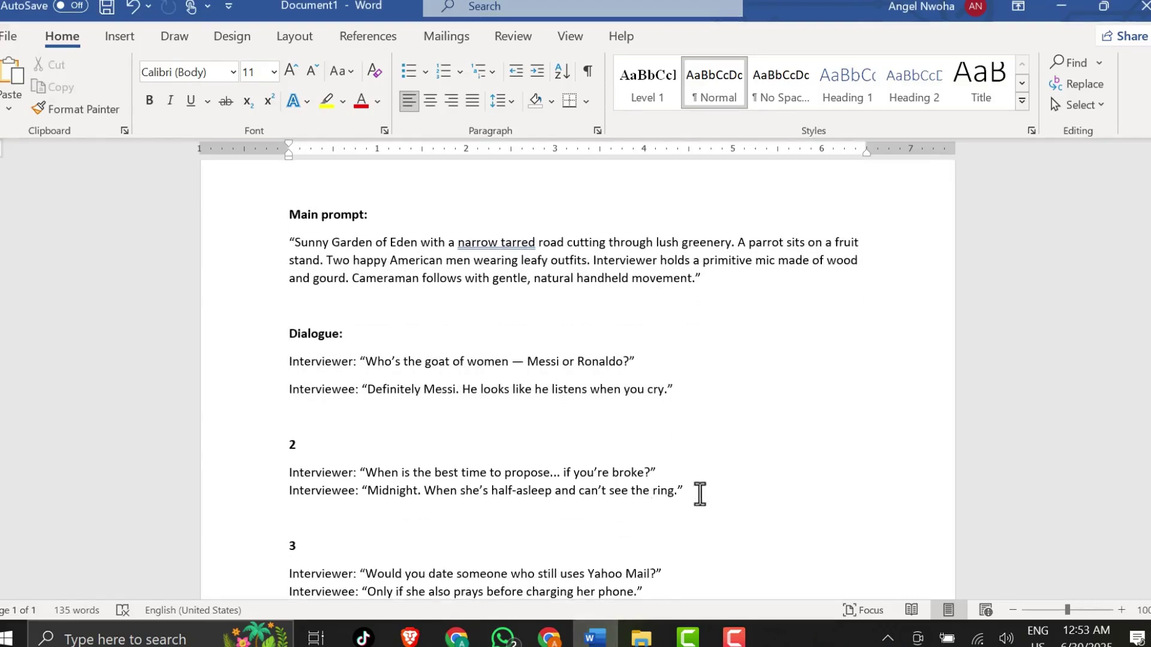
mouse_move(700, 494)
left_mouse_down()
mouse_move(499, 495)
mouse_move(319, 473)
left_mouse_up()
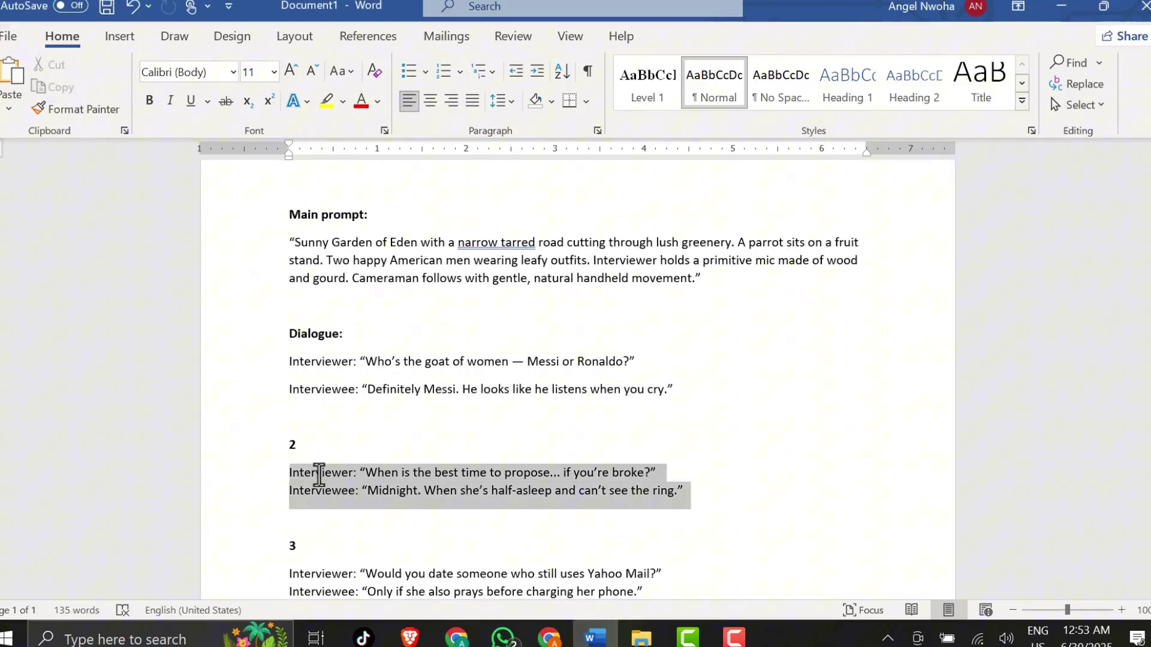
right_click(362, 490)
left_click(410, 224)
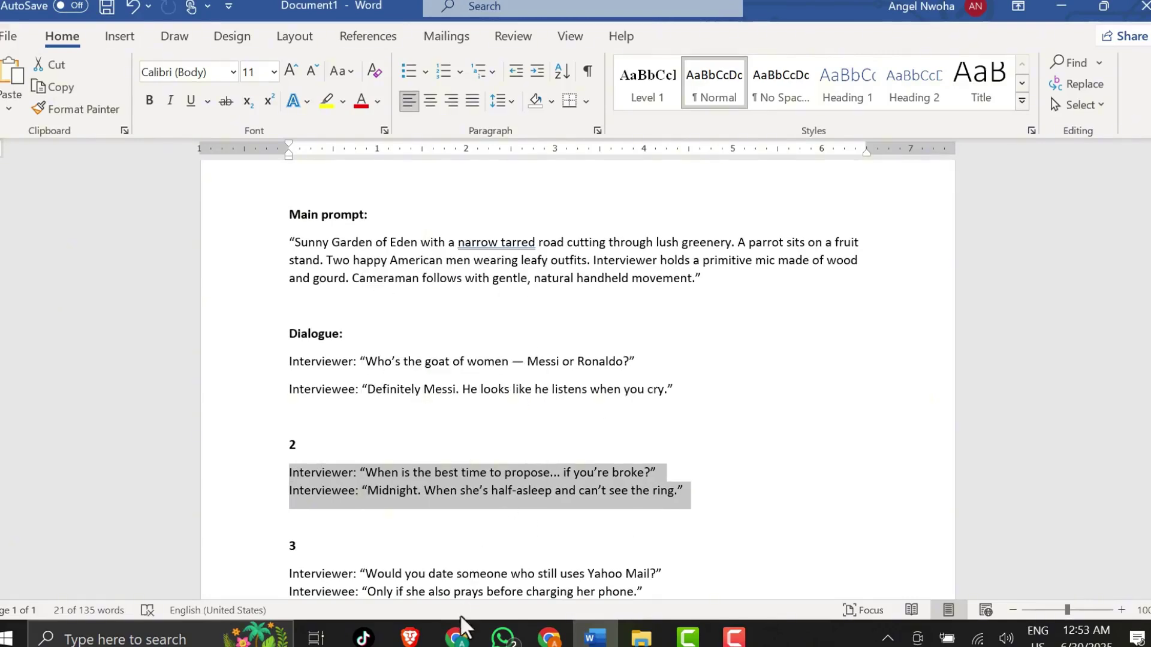
left_click(459, 633)
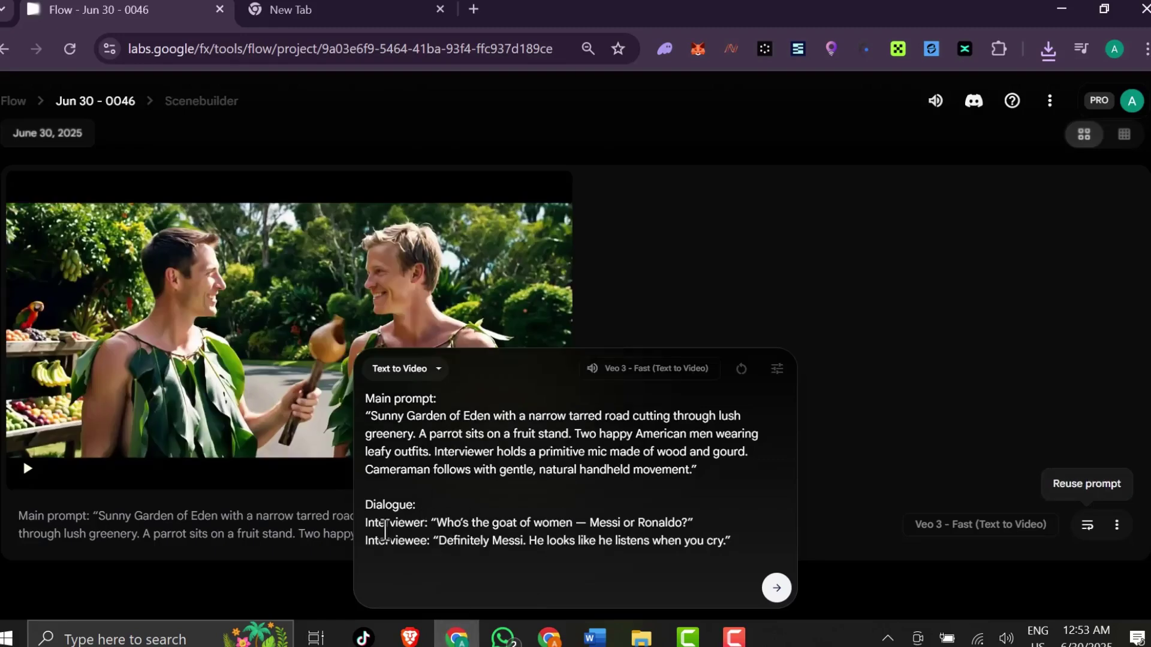
Replace the prompt's Messi-or-Ronaldo dialogue with the copied exchange and generate the clip
mouse_move(365, 527)
left_mouse_down()
mouse_move(457, 543)
mouse_move(671, 542)
left_mouse_up()
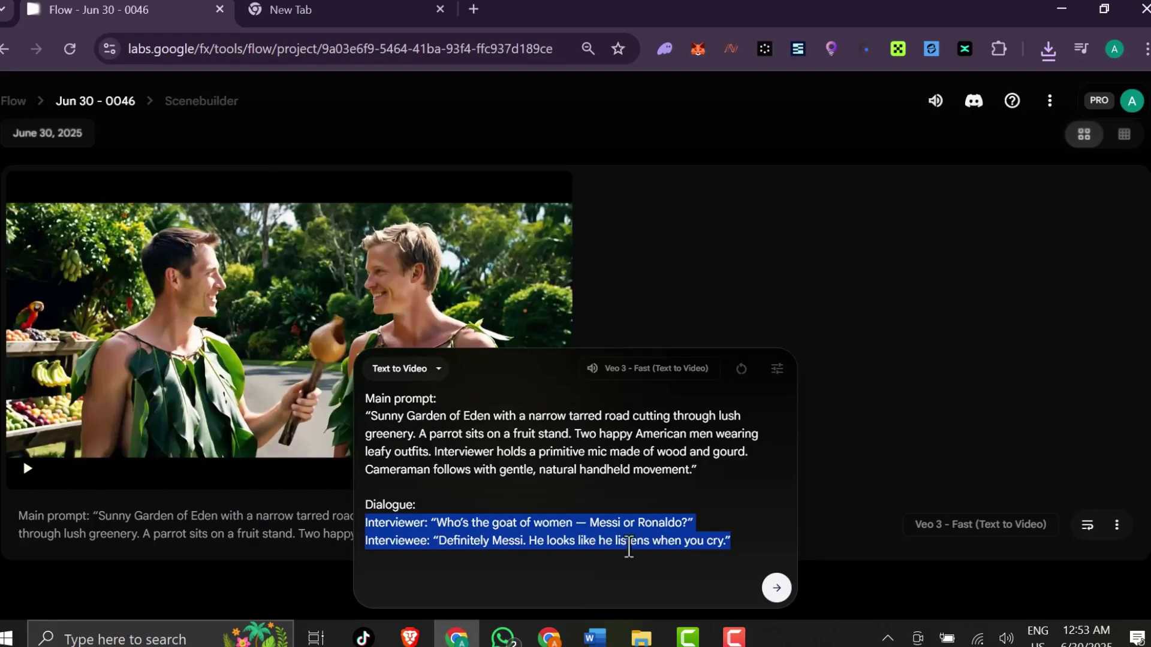
right_click(606, 540)
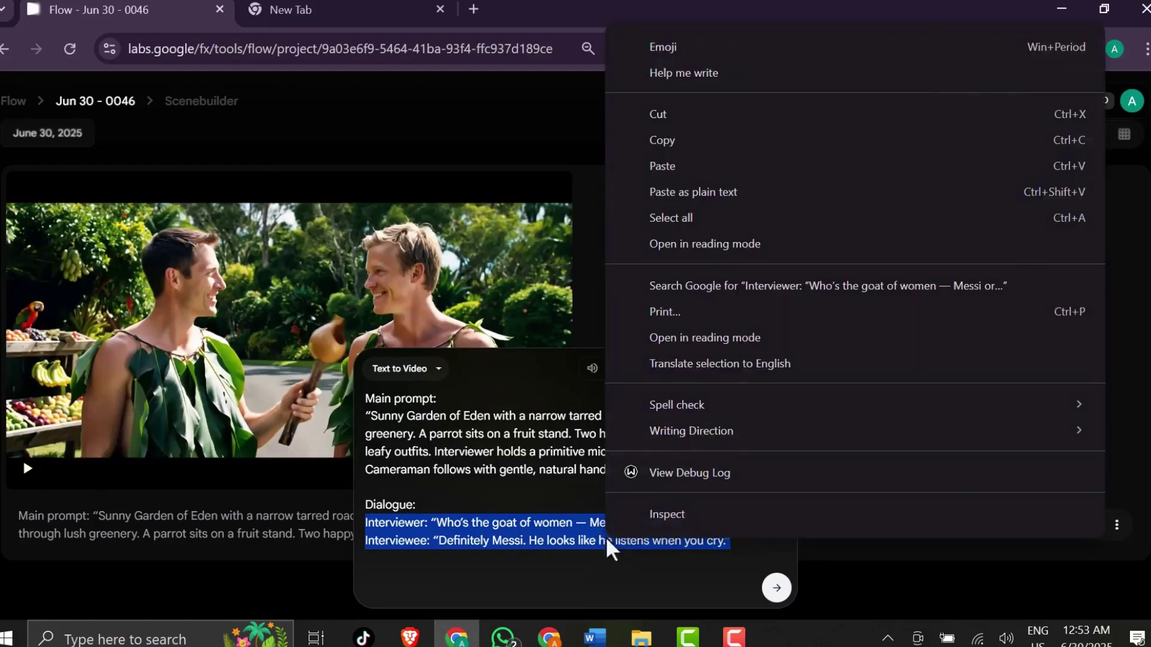
left_click(683, 167)
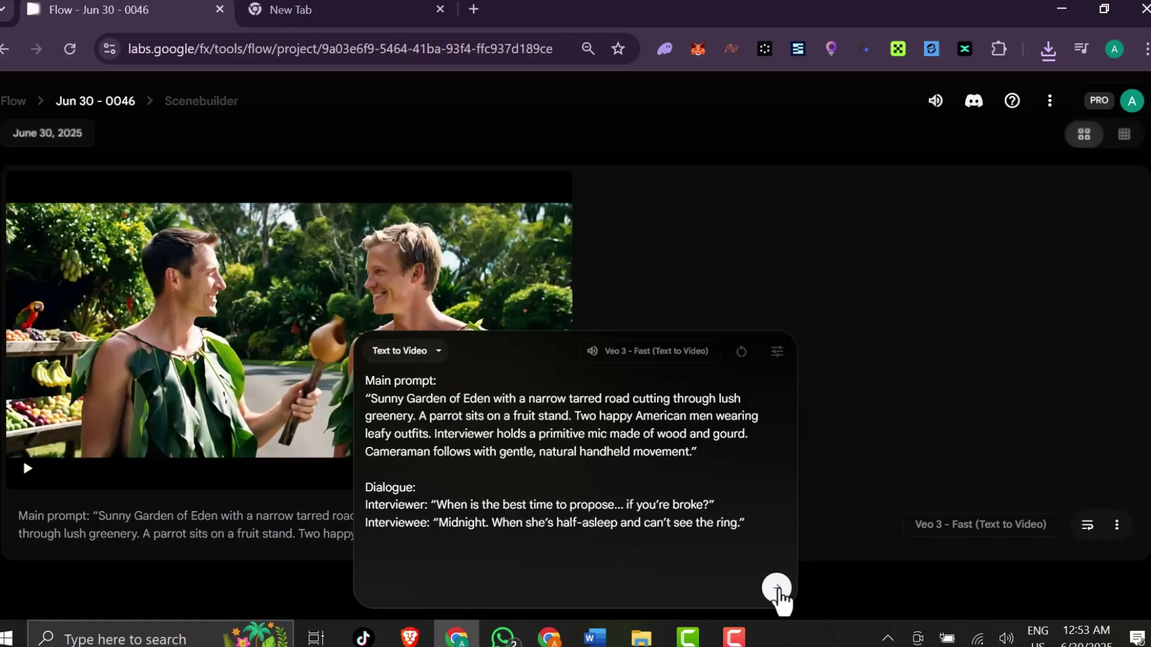
left_click(696, 577)
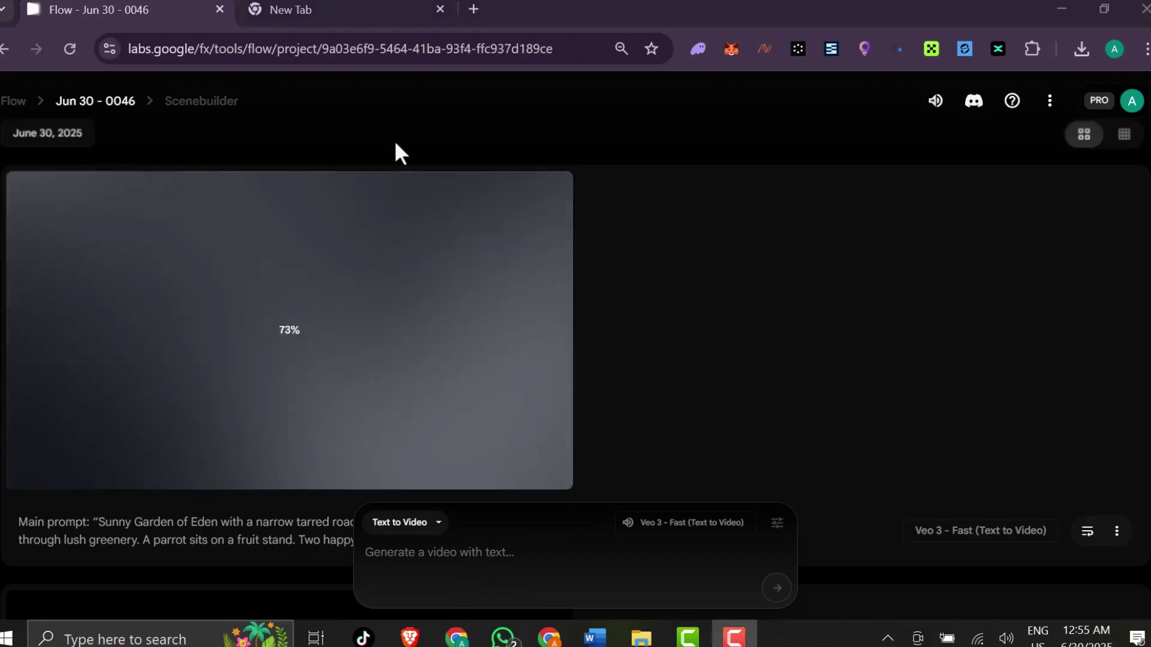
Reuse the previous prompt and copy interview exchange 3 from the Word script
left_click(1088, 532)
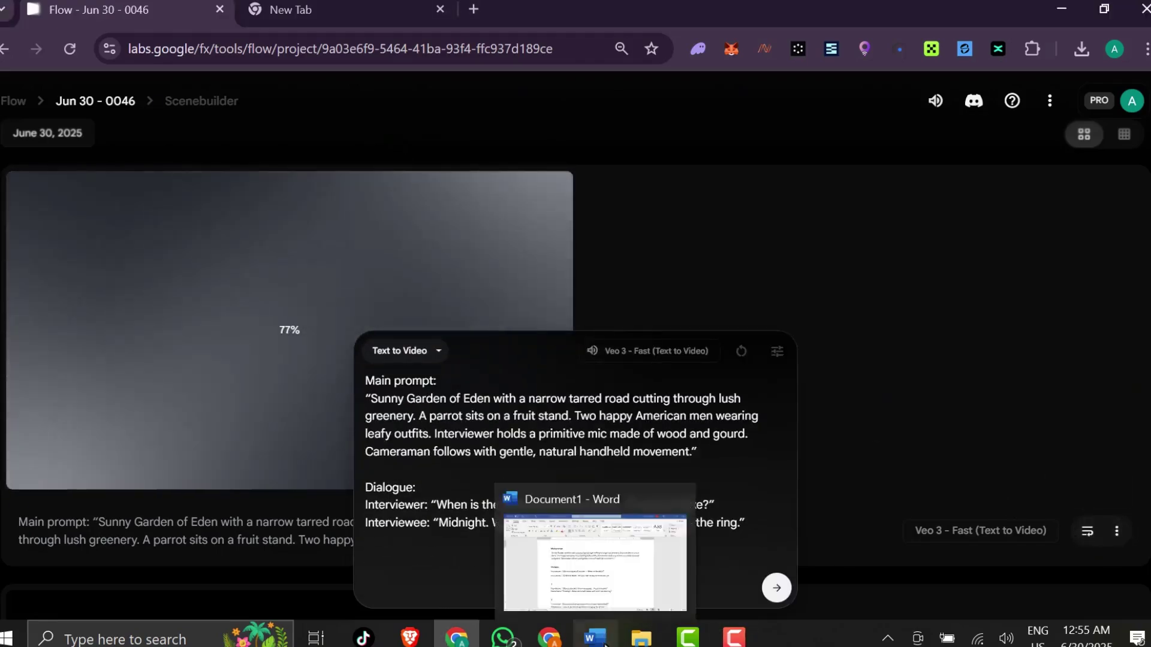
left_click(593, 637)
scroll(414, 462, "down", 2)
mouse_move(643, 473)
left_mouse_down()
mouse_move(343, 472)
mouse_move(298, 451)
left_mouse_up()
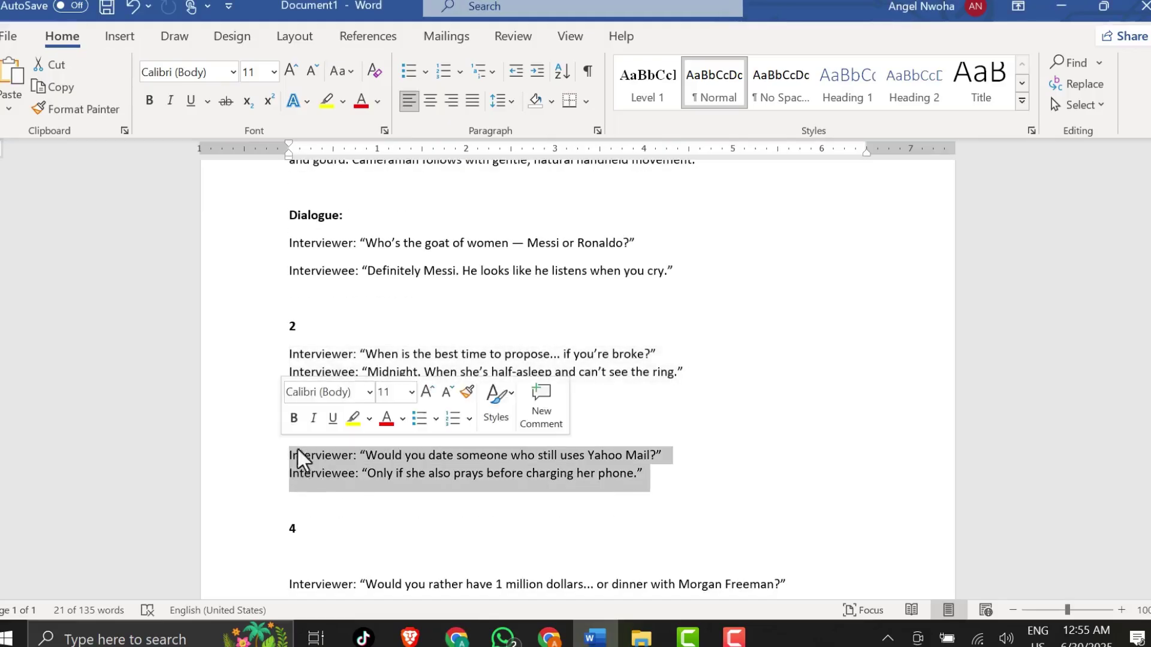
right_click(321, 452)
left_click(354, 180)
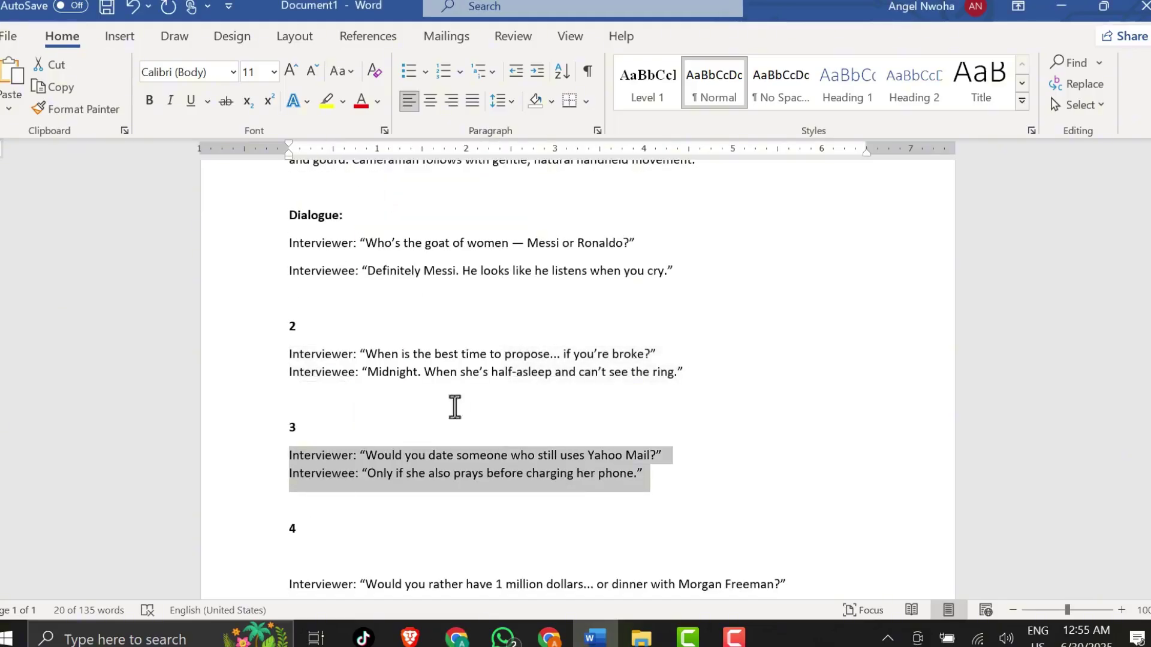
left_click(459, 637)
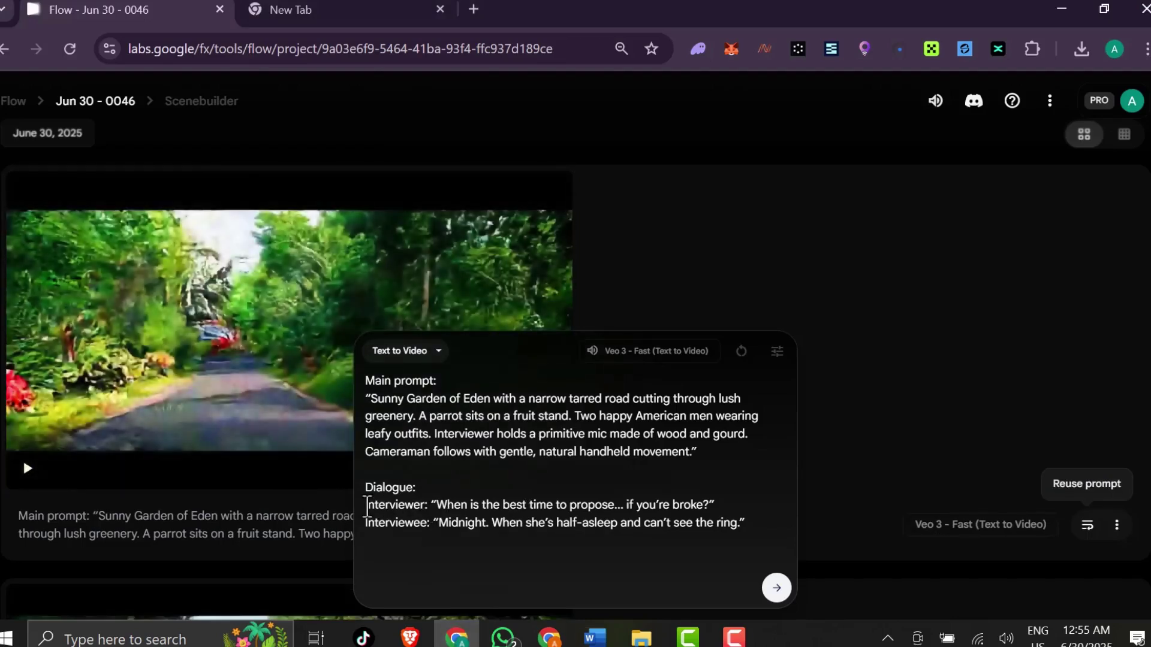
Paste the Yahoo Mail exchange over the prompt's old dialogue and play the garden clip
left_click_drag(368, 507, 677, 529)
right_click(688, 521)
left_click(774, 167)
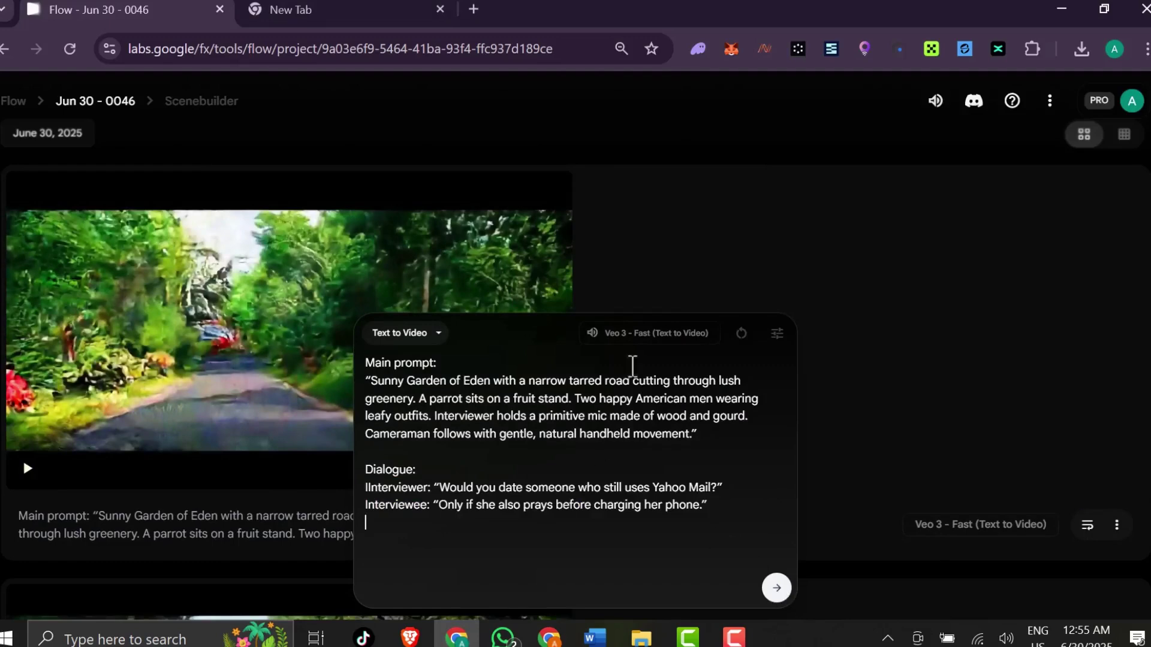
left_click(27, 470)
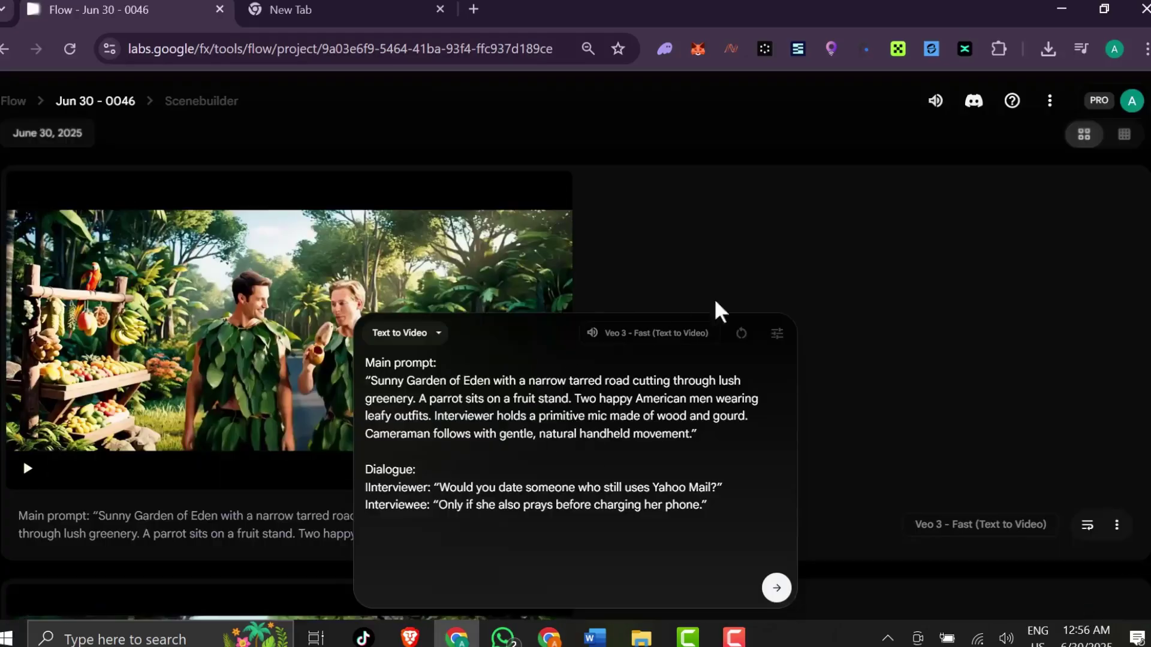
Select both lines of interview exchange 4 in the Word script
triple_click(630, 435)
key("alt+Tab")
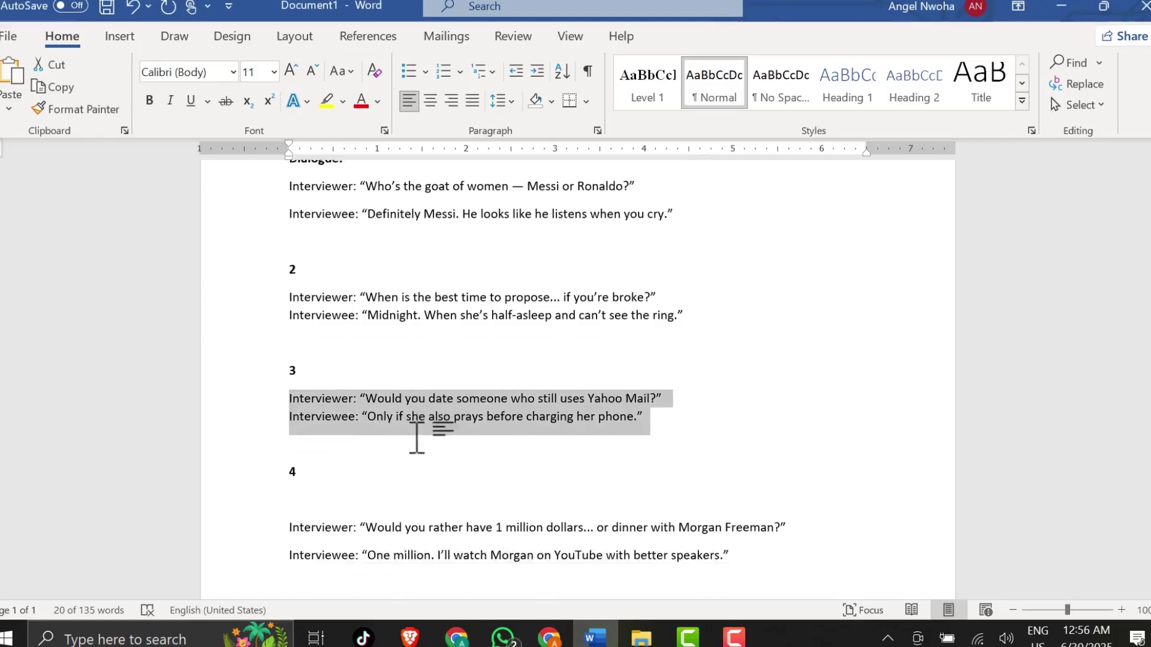
left_click(539, 501)
mouse_move(746, 553)
left_mouse_down()
mouse_move(313, 545)
mouse_move(471, 533)
left_mouse_up()
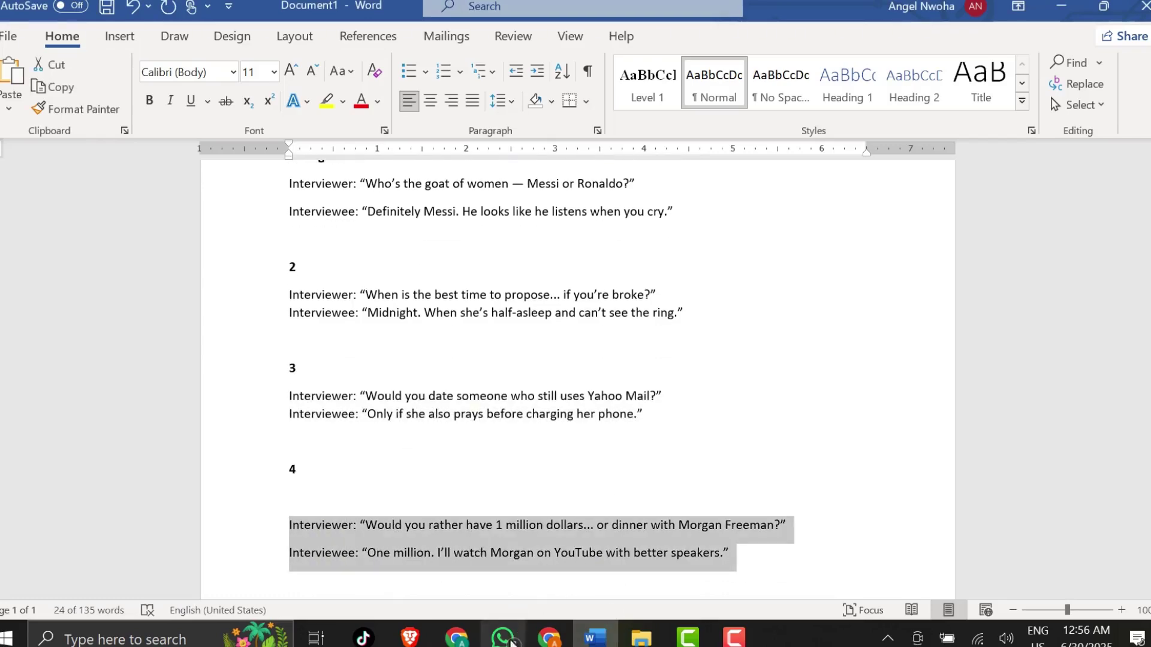
left_click(457, 638)
Select and delete all the dialogue and main text in Flow's prompt box
left_click(516, 486)
left_click_drag(717, 506, 364, 494)
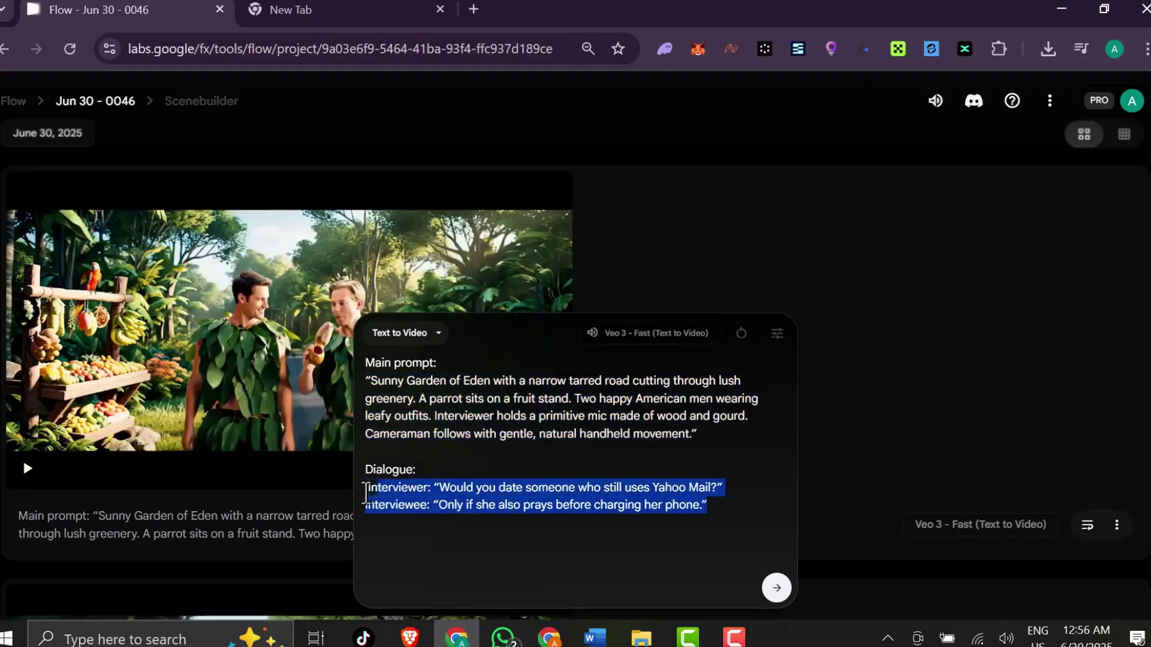
triple_click(586, 434)
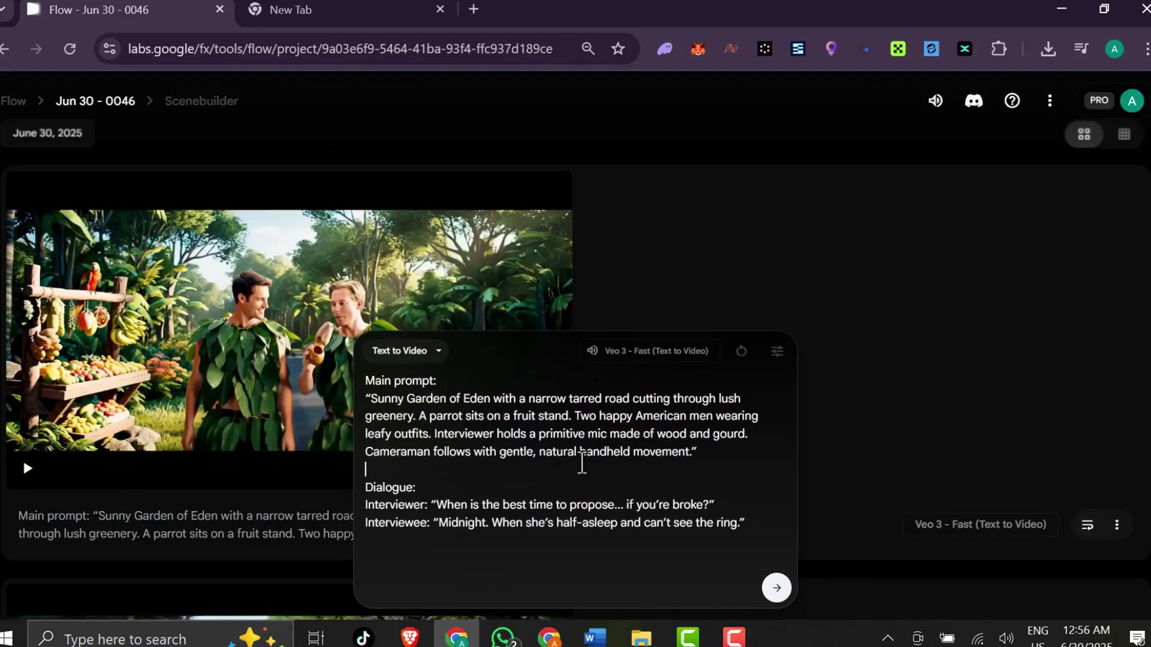
key("ctrl+a")
key("BackSpace")
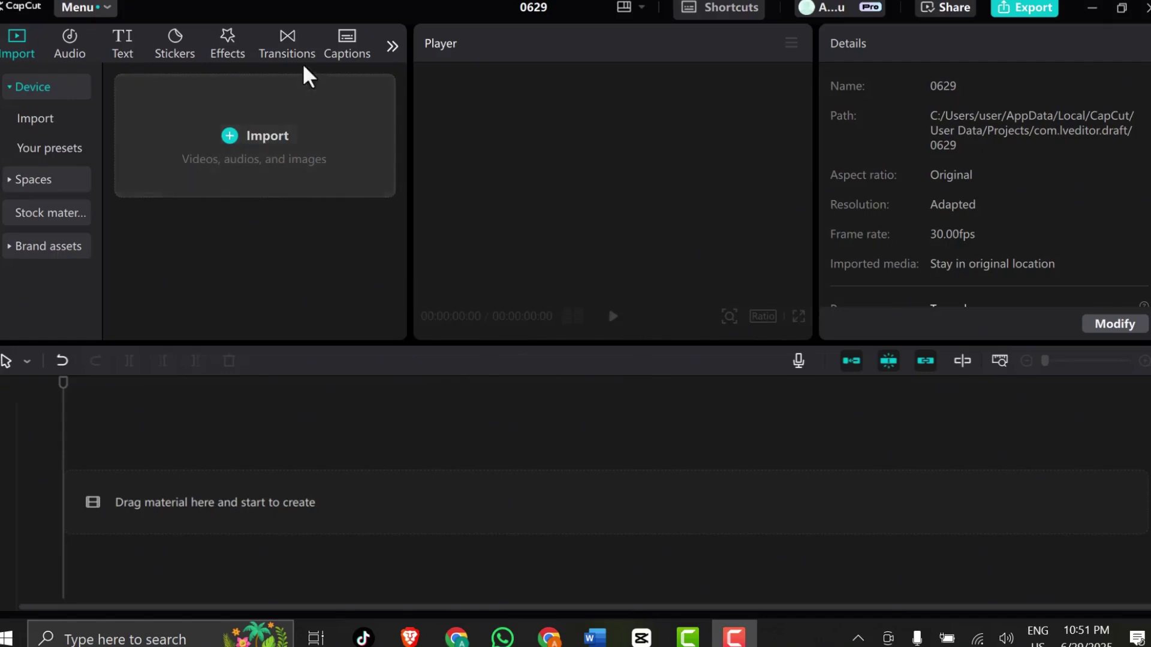
scroll(256, 250, "down", 2)
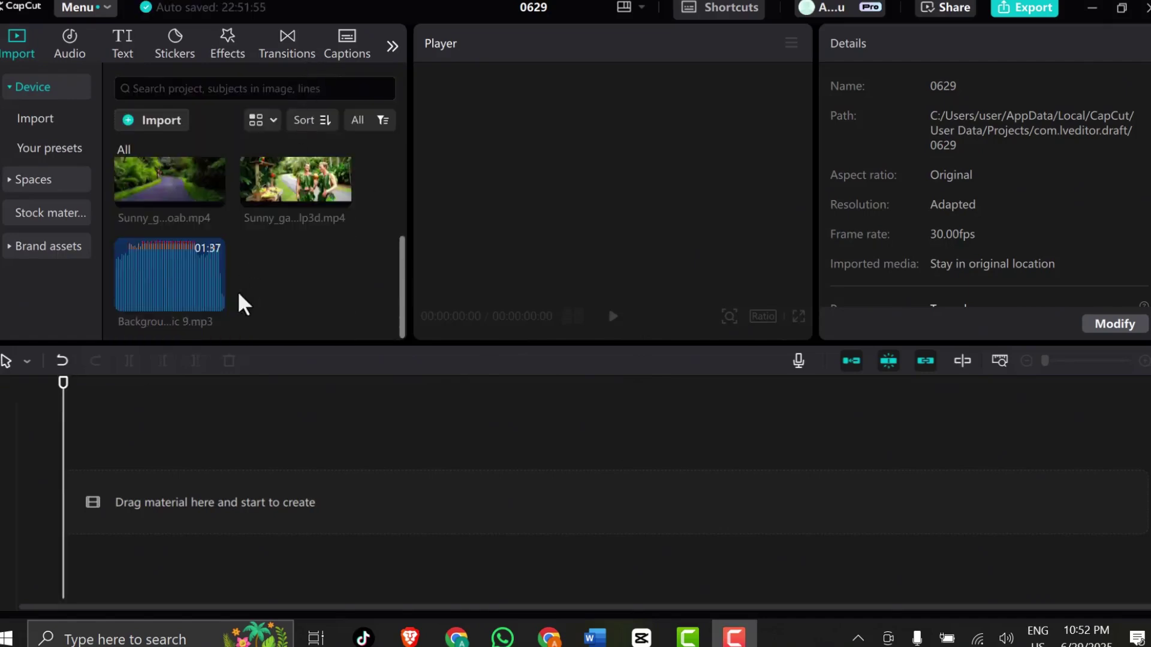
scroll(239, 297, "up", 2)
scroll(165, 241, "down", 1)
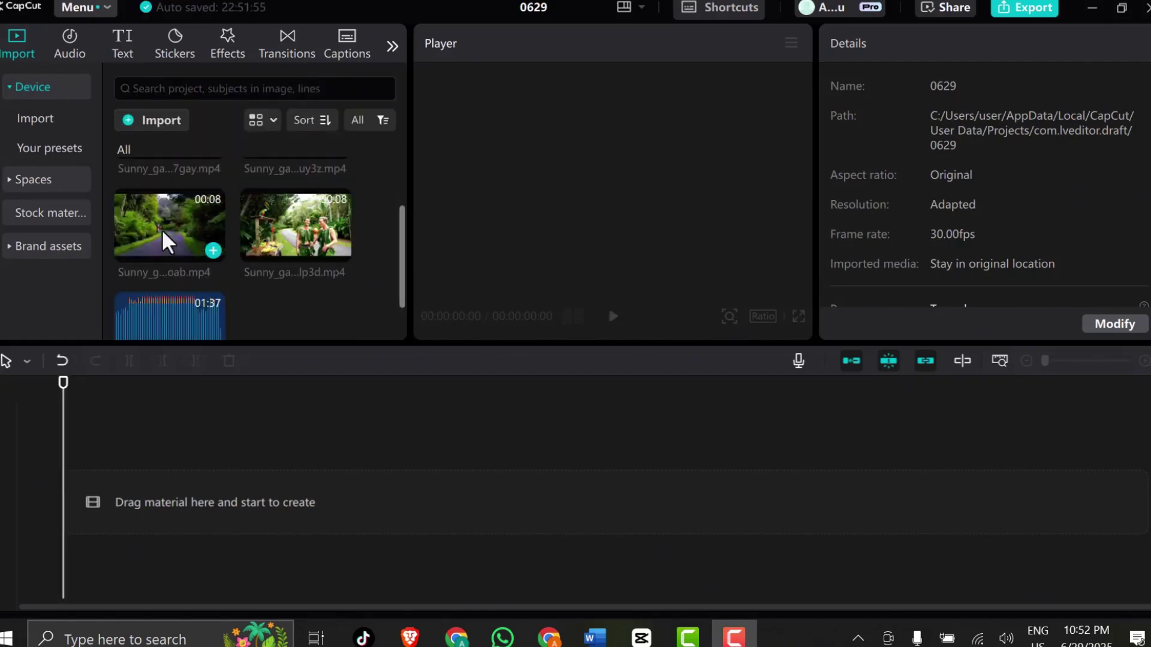
scroll(175, 262, "up", 1)
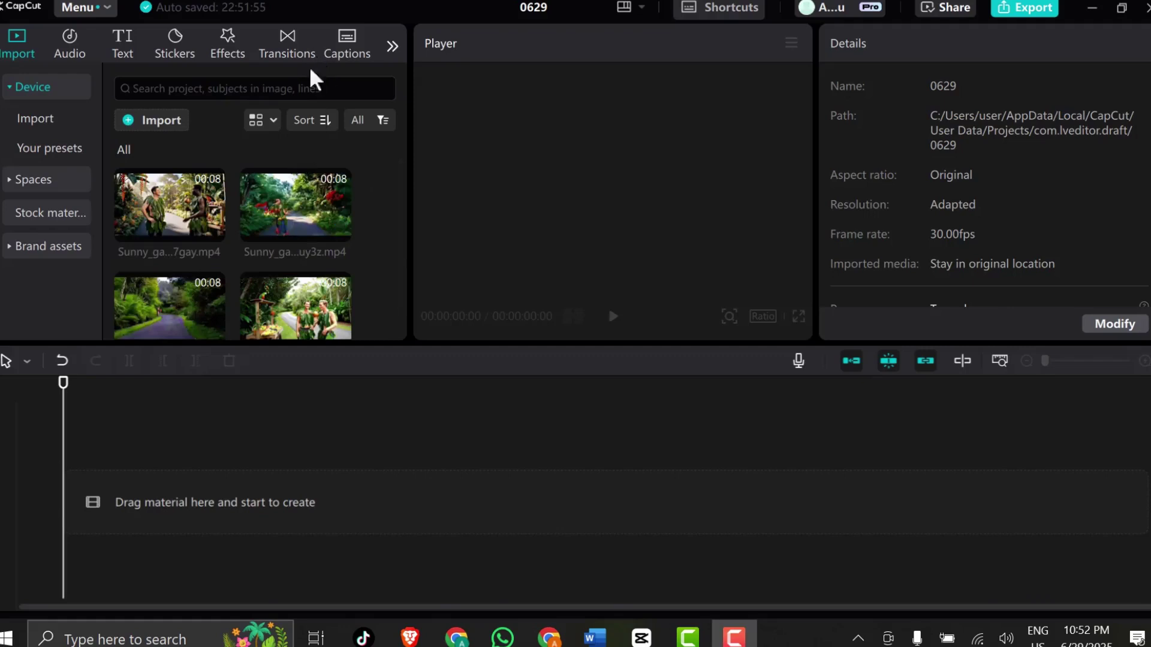
Place the fruit-stand, empty road, red-flowers and remaining interview clips on the timeline
left_click_drag(291, 326, 181, 404)
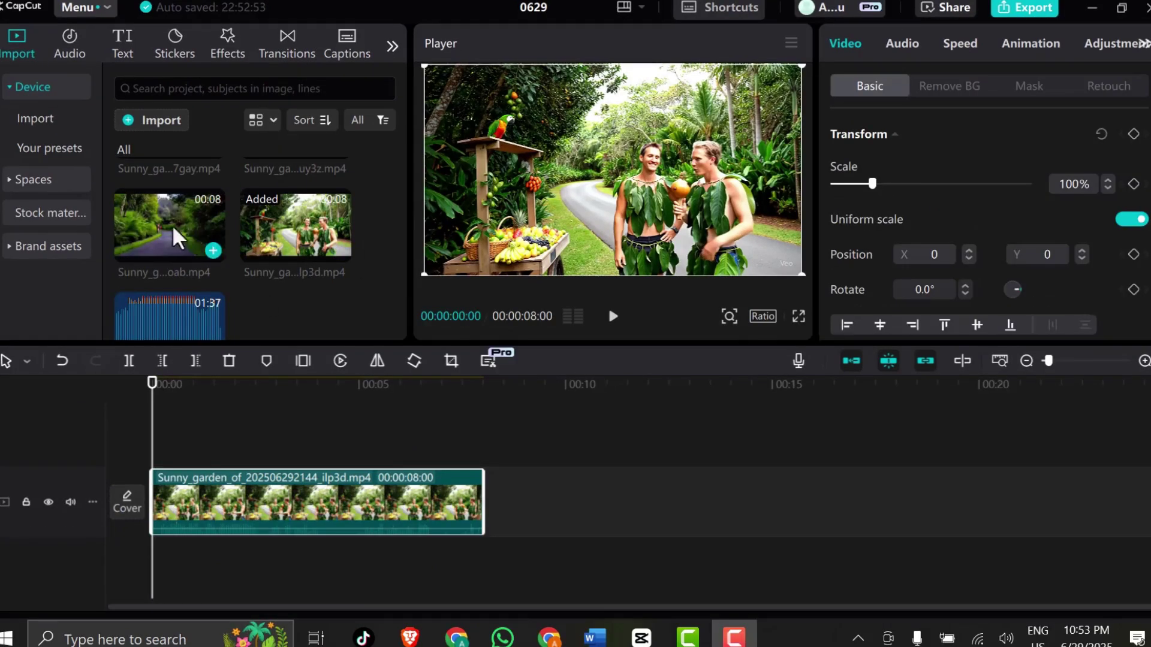
mouse_move(275, 171)
left_mouse_down()
mouse_move(514, 518)
mouse_move(488, 513)
left_mouse_up()
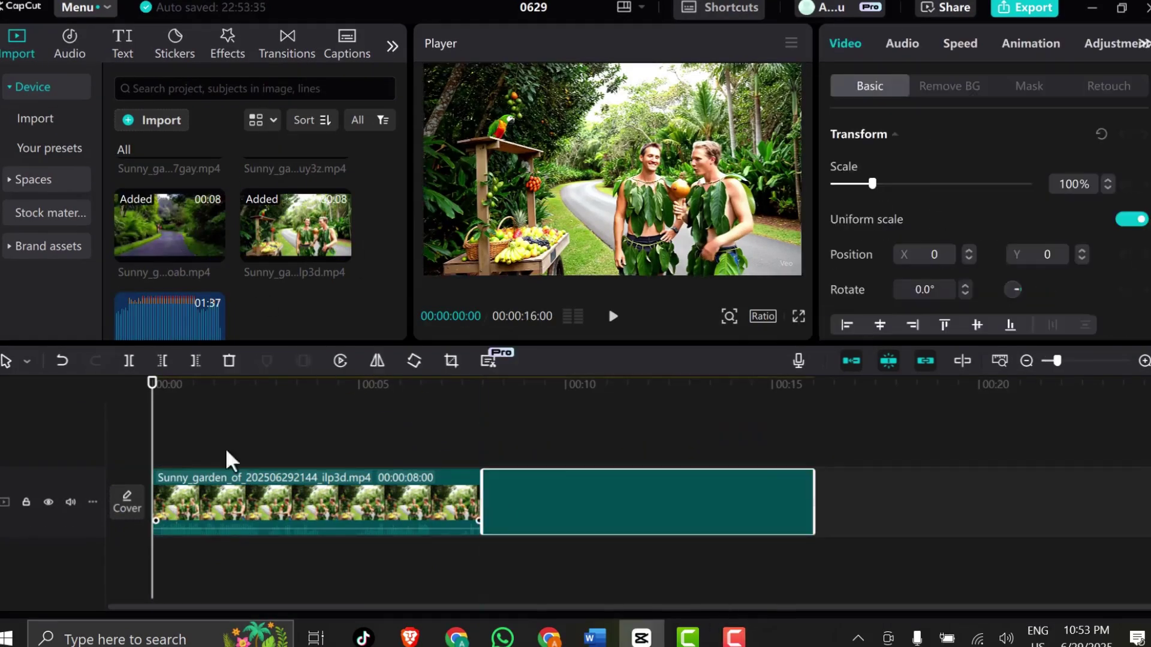
left_click(547, 384)
left_click(1025, 361)
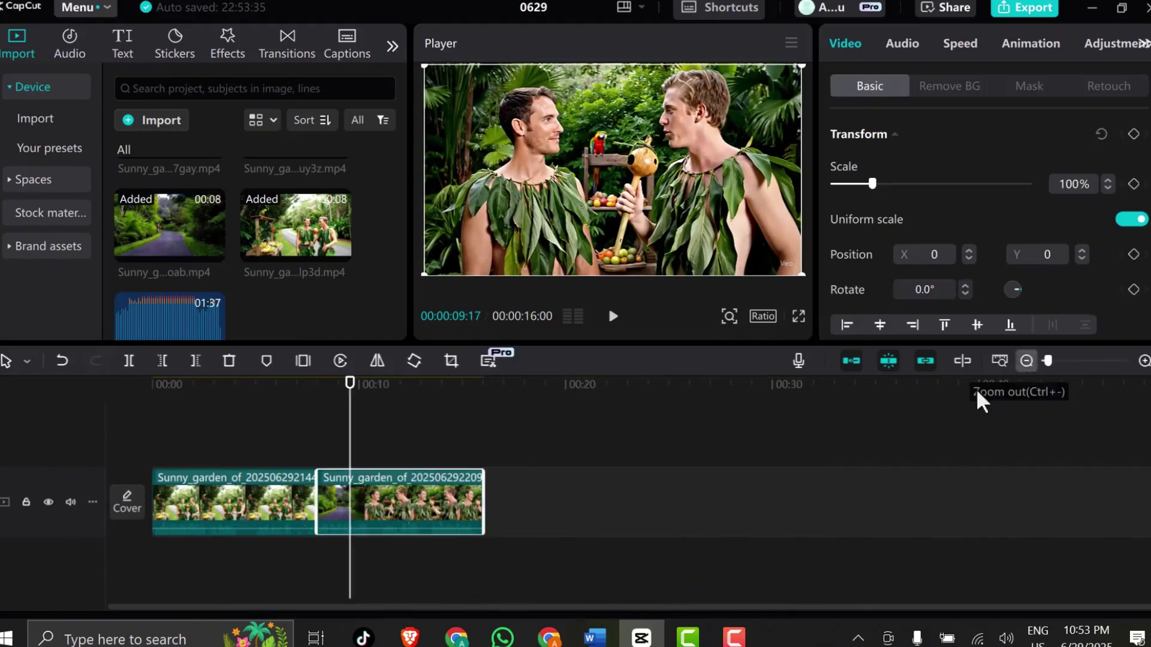
scroll(367, 316, "up", 2)
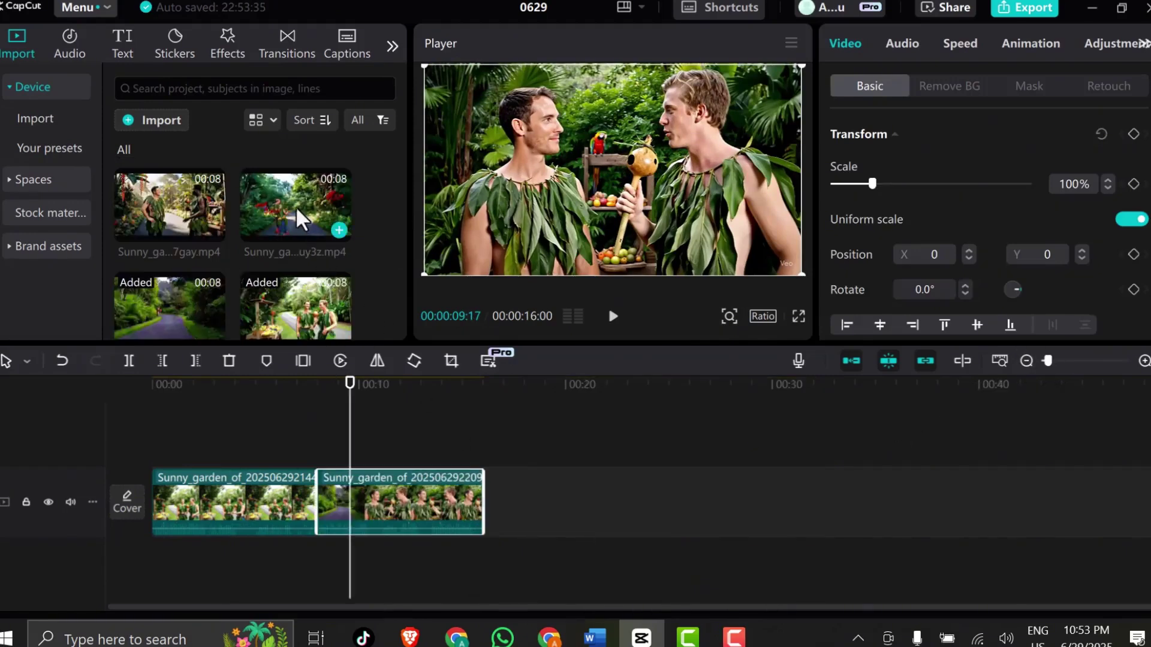
left_click_drag(299, 215, 495, 490)
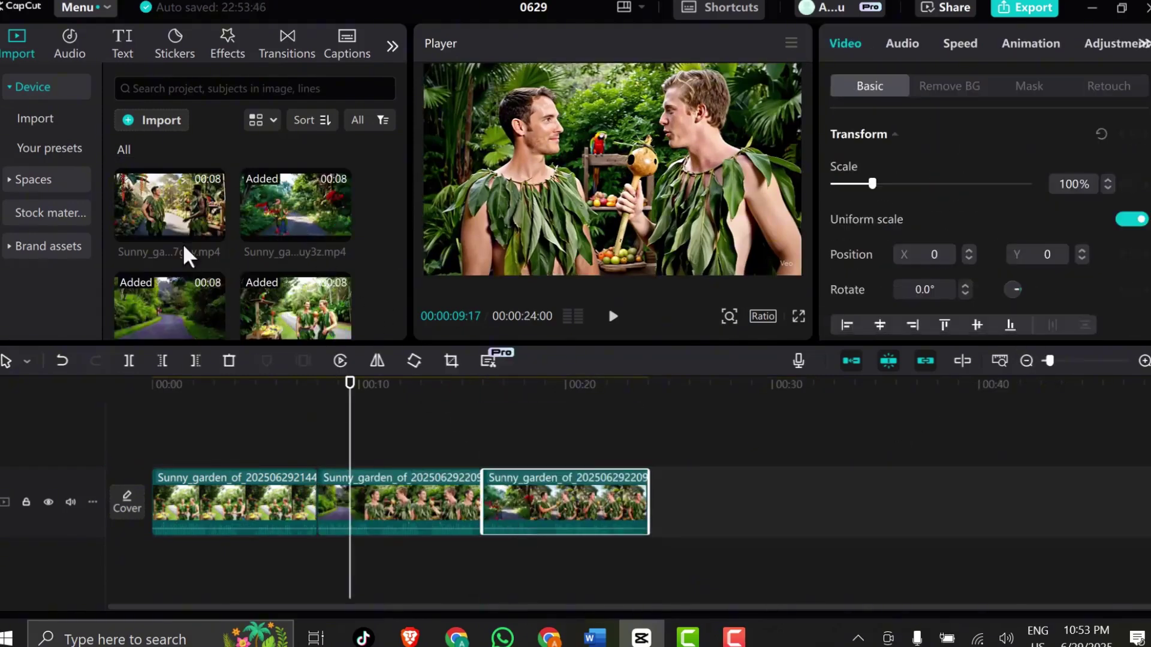
mouse_move(184, 257)
left_mouse_down()
mouse_move(311, 477)
mouse_move(209, 508)
left_mouse_up()
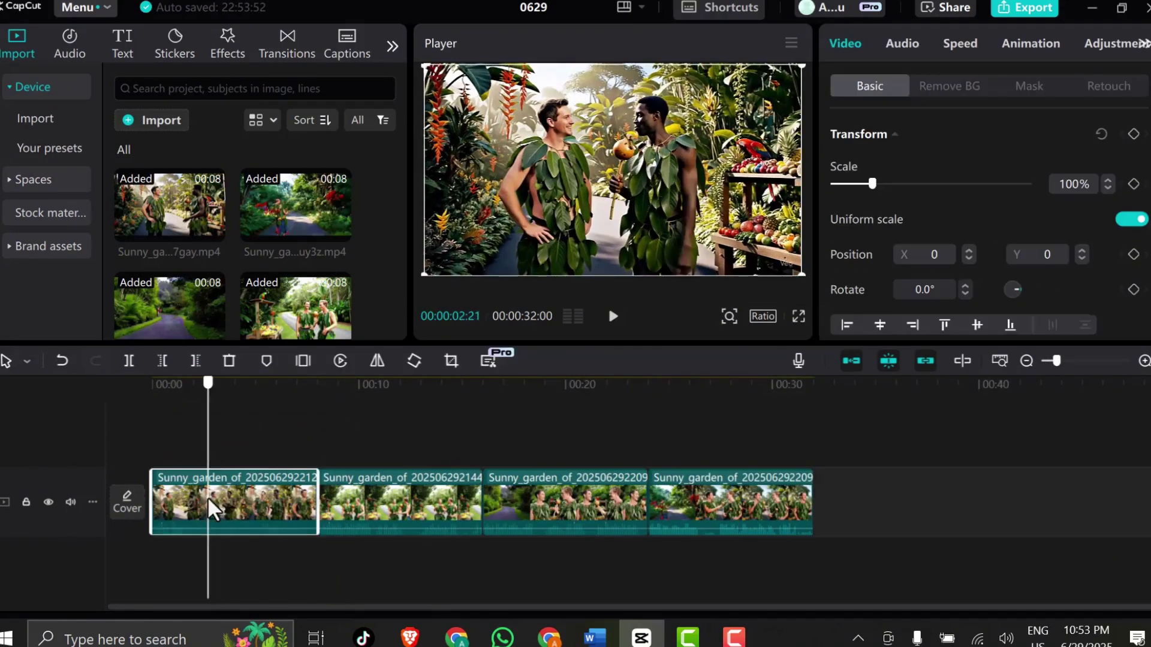
Scale all four timeline clips up to 113% and scrub through them
left_click_drag(838, 448, 175, 605)
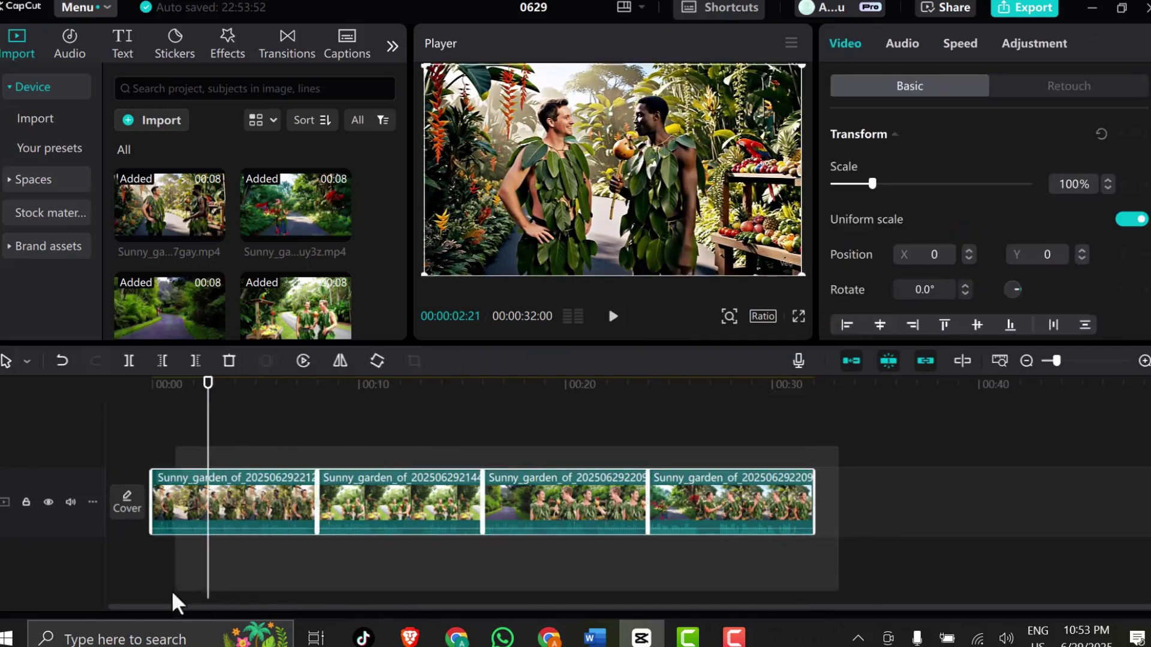
left_click(1107, 181)
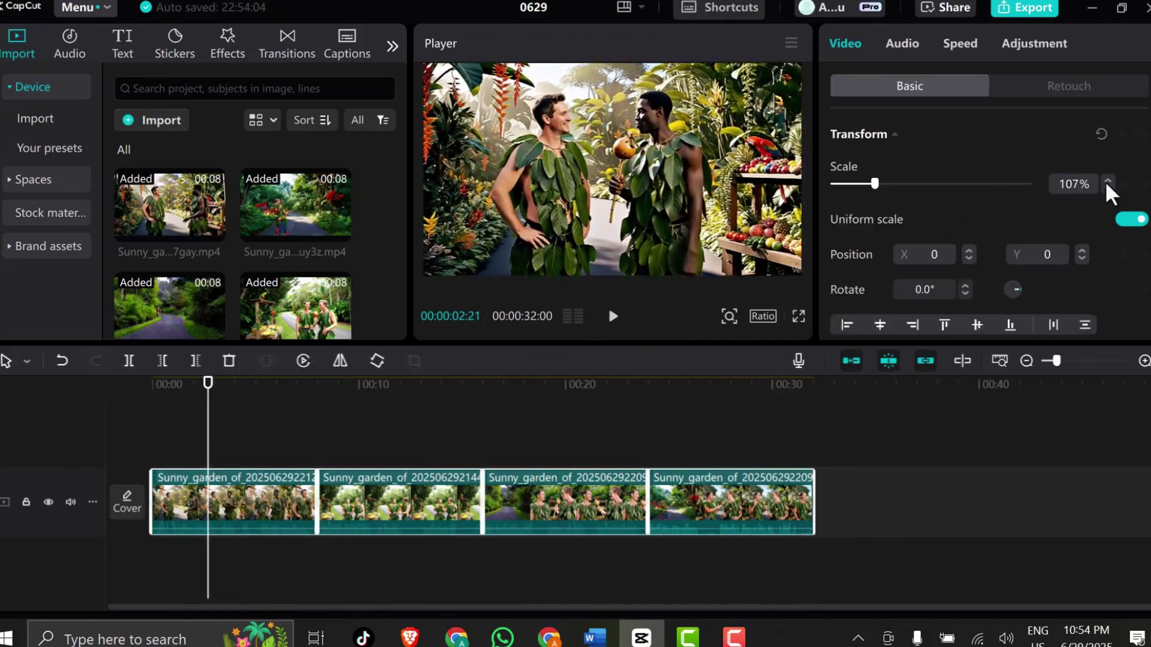
left_click(1108, 180)
left_click(1107, 181)
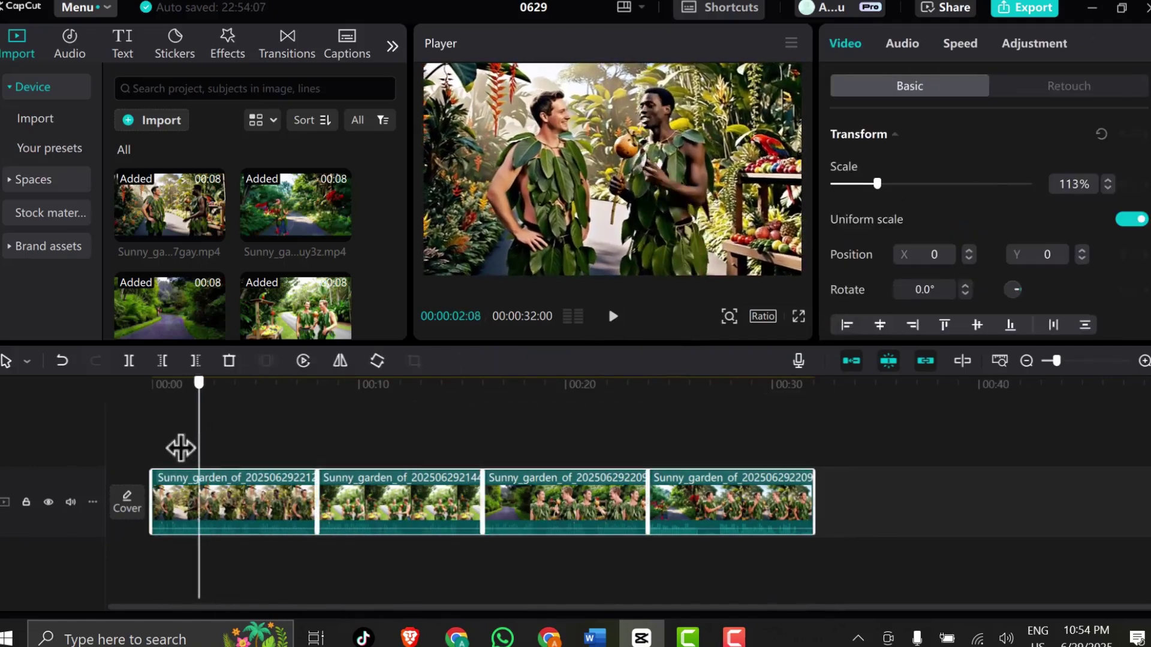
mouse_move(272, 464)
left_mouse_down()
mouse_move(776, 534)
mouse_move(833, 530)
mouse_move(152, 530)
left_mouse_up()
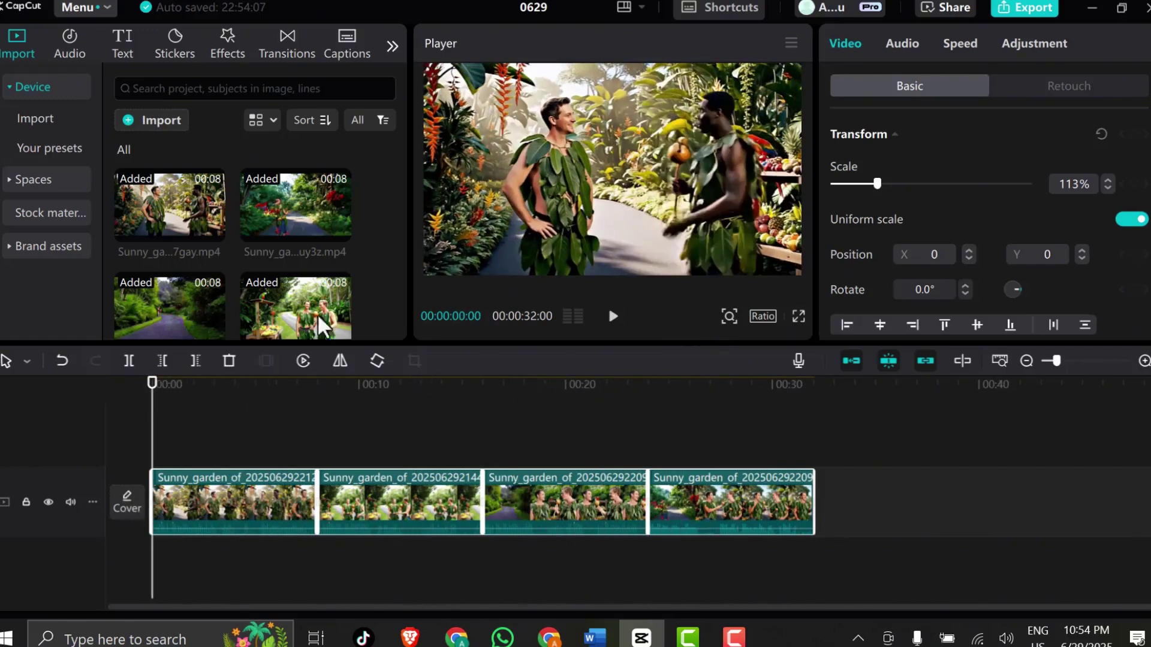
Add the Black Fade transition and apply it to every clip cut
left_click(216, 421)
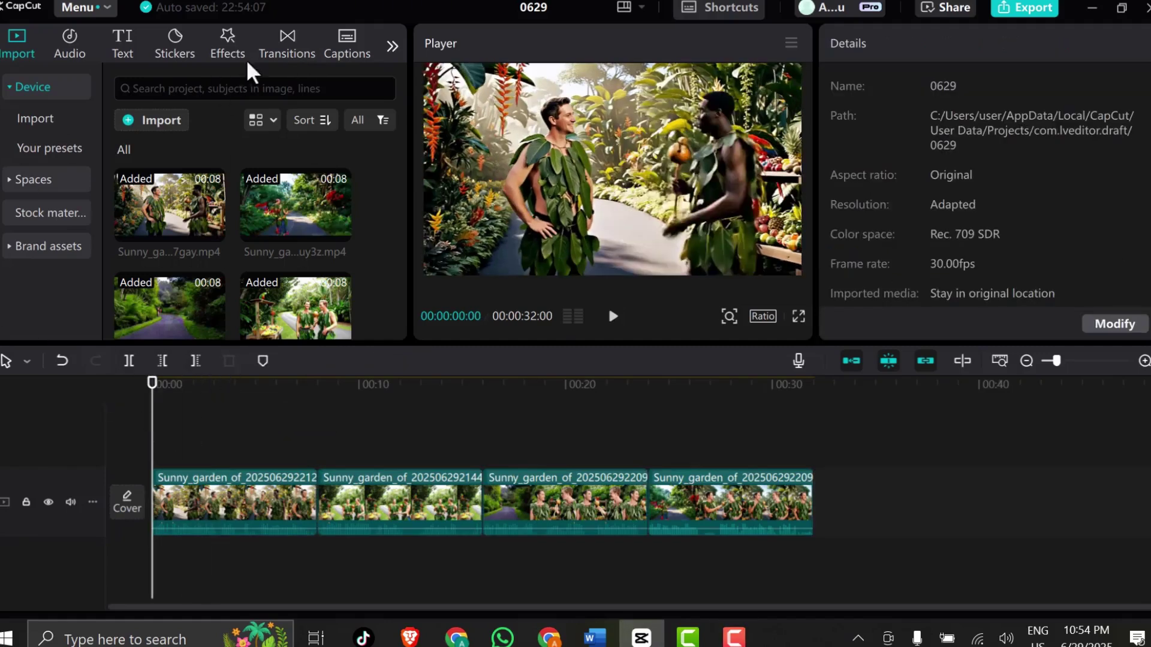
left_click(286, 59)
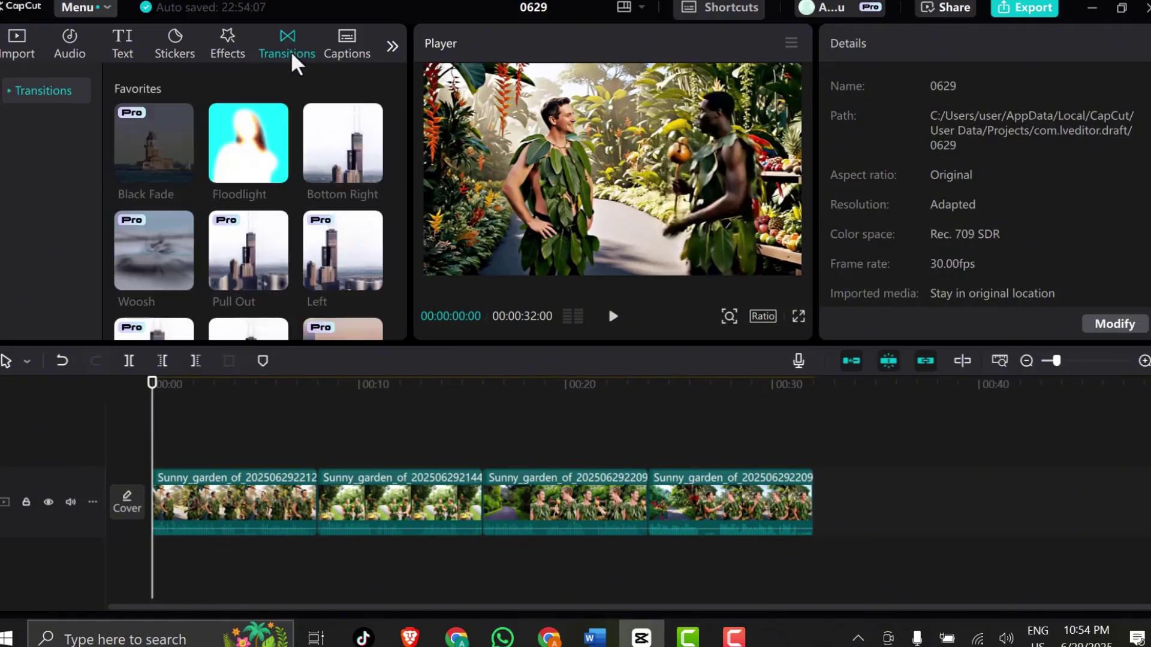
mouse_move(153, 145)
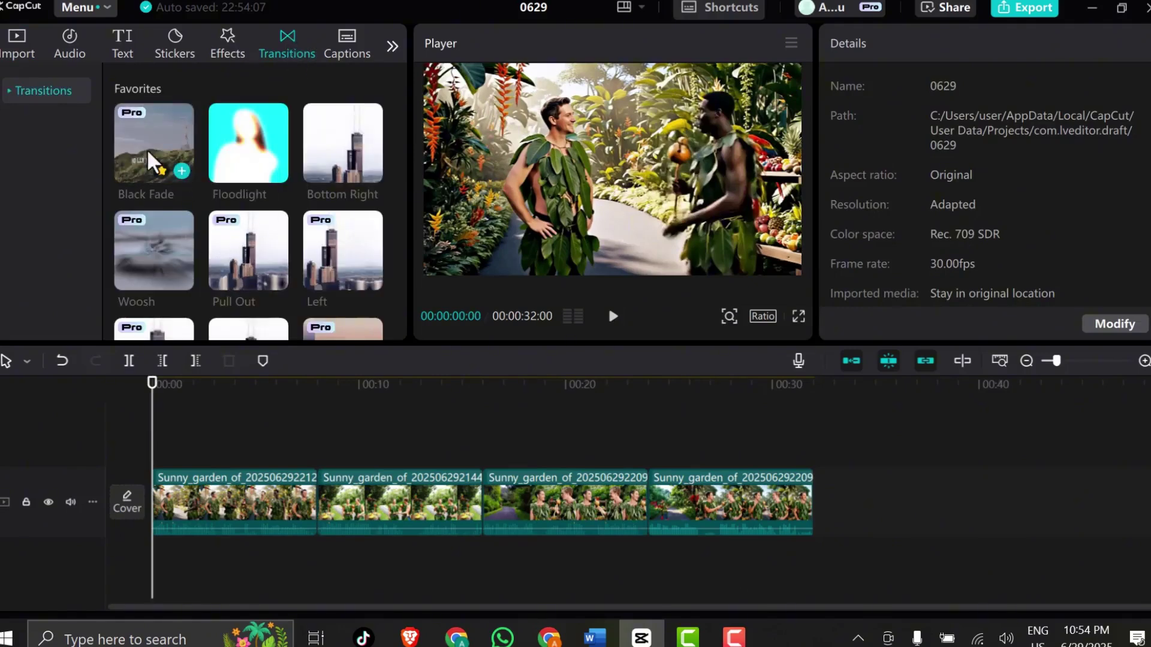
left_click_drag(151, 167, 317, 509)
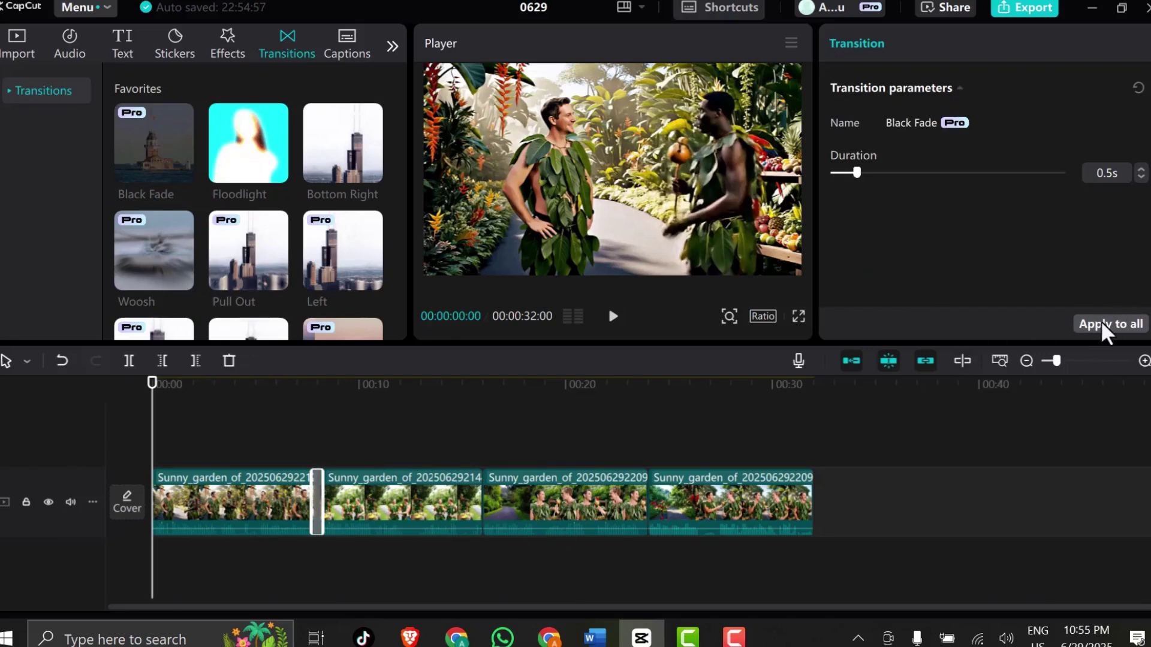
left_click(1106, 329)
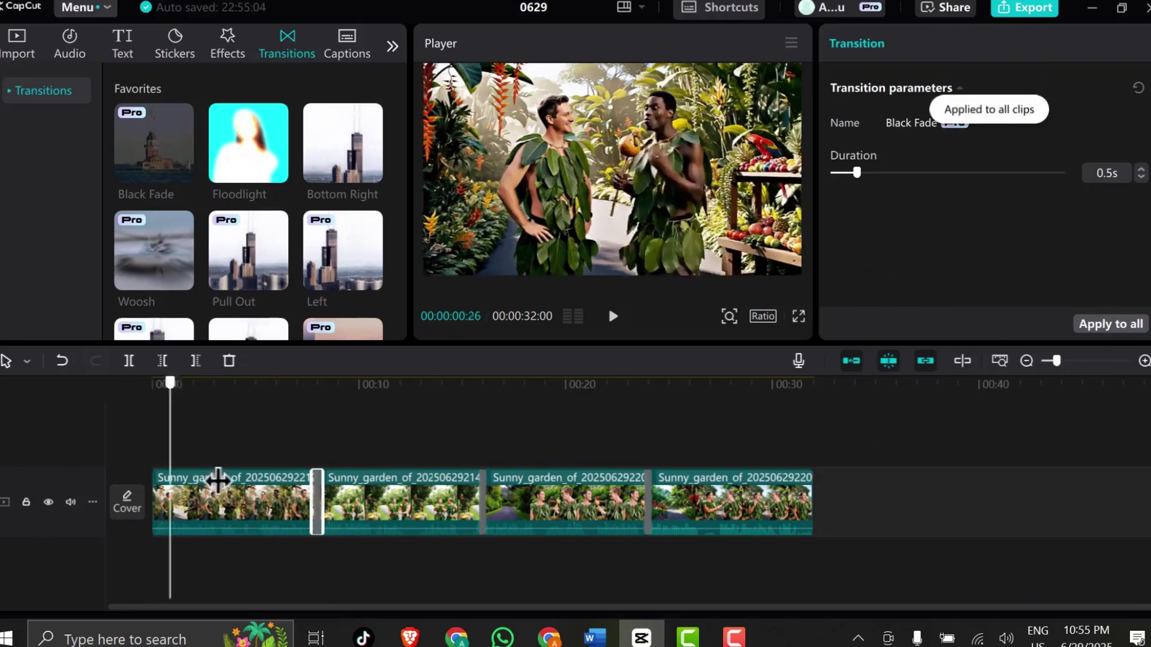
Play and scrub the sequence from around seven seconds to preview the fades
left_click(299, 527)
left_click(614, 317)
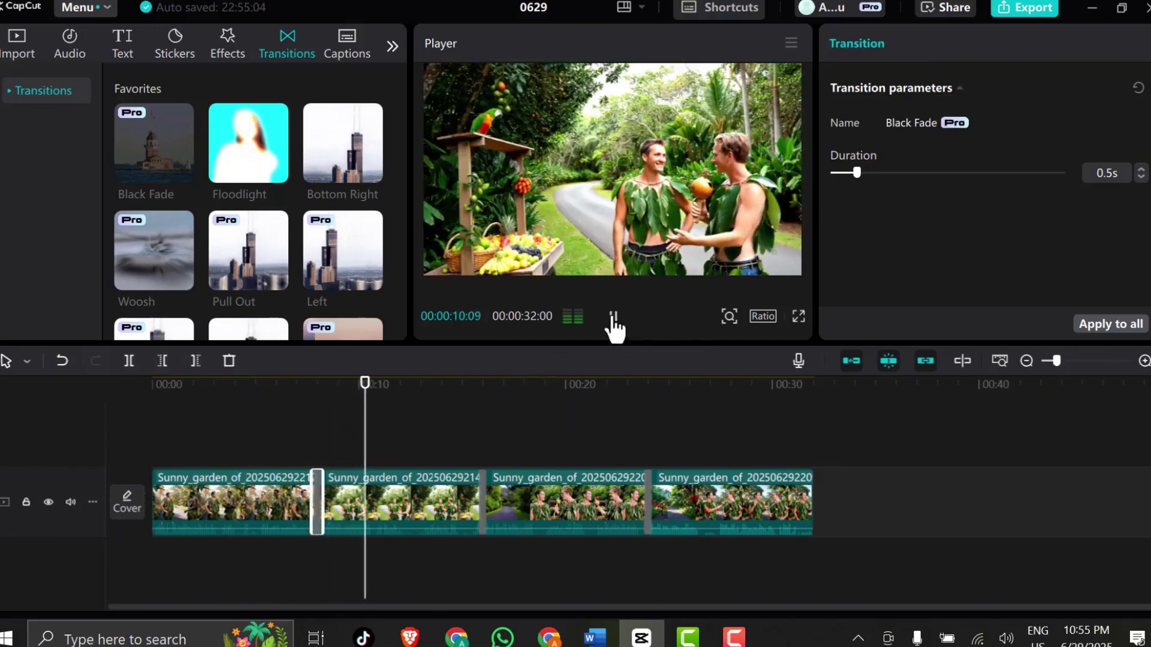
left_click(615, 318)
mouse_move(373, 450)
left_mouse_down()
mouse_move(504, 477)
mouse_move(442, 499)
mouse_move(275, 521)
mouse_move(236, 514)
left_mouse_up()
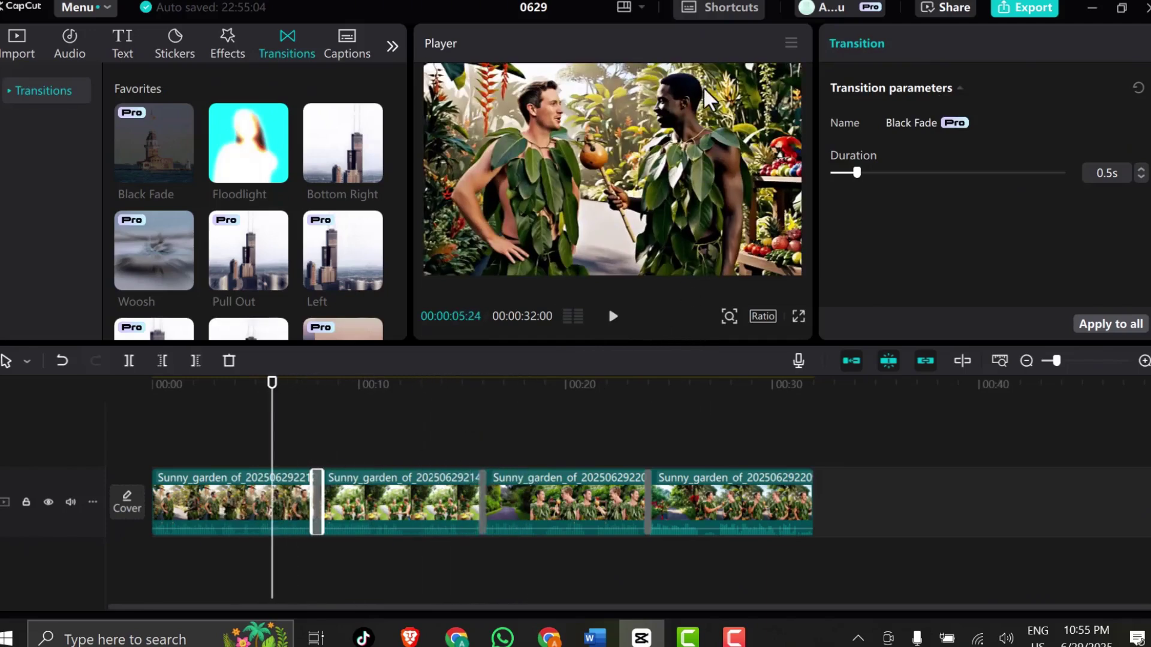
Add Background Music 9.mp3, trim it at the 00:32 video end, and lower it to -18.7dB
left_click_drag(272, 465, 174, 472)
left_click(24, 59)
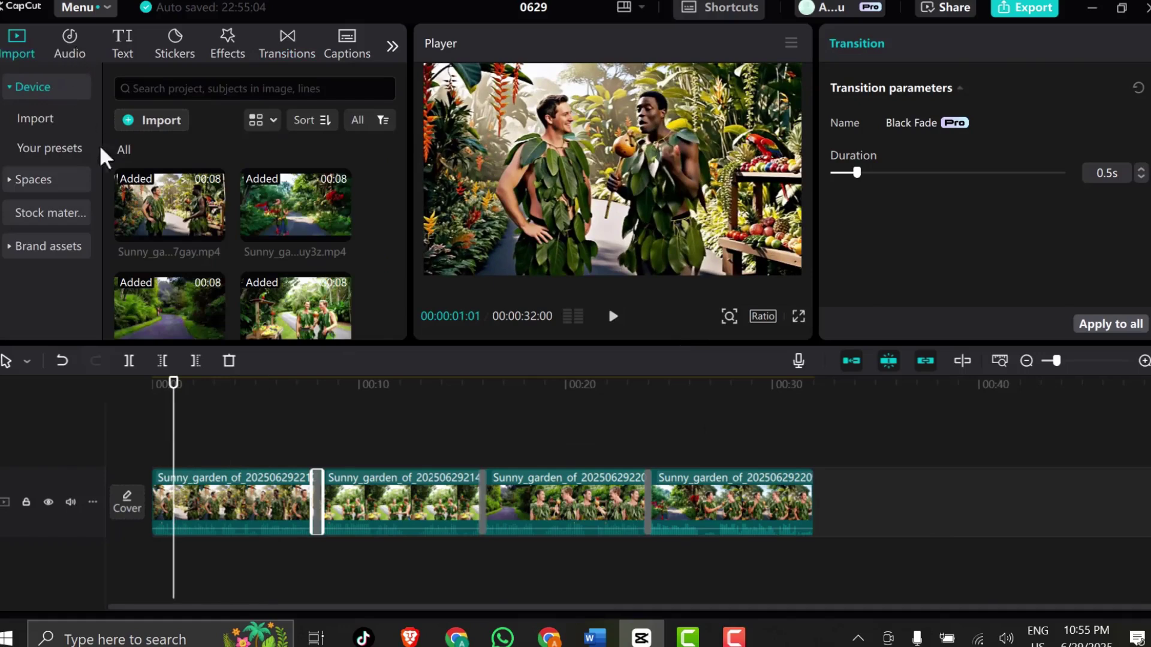
scroll(236, 257, "down", 3)
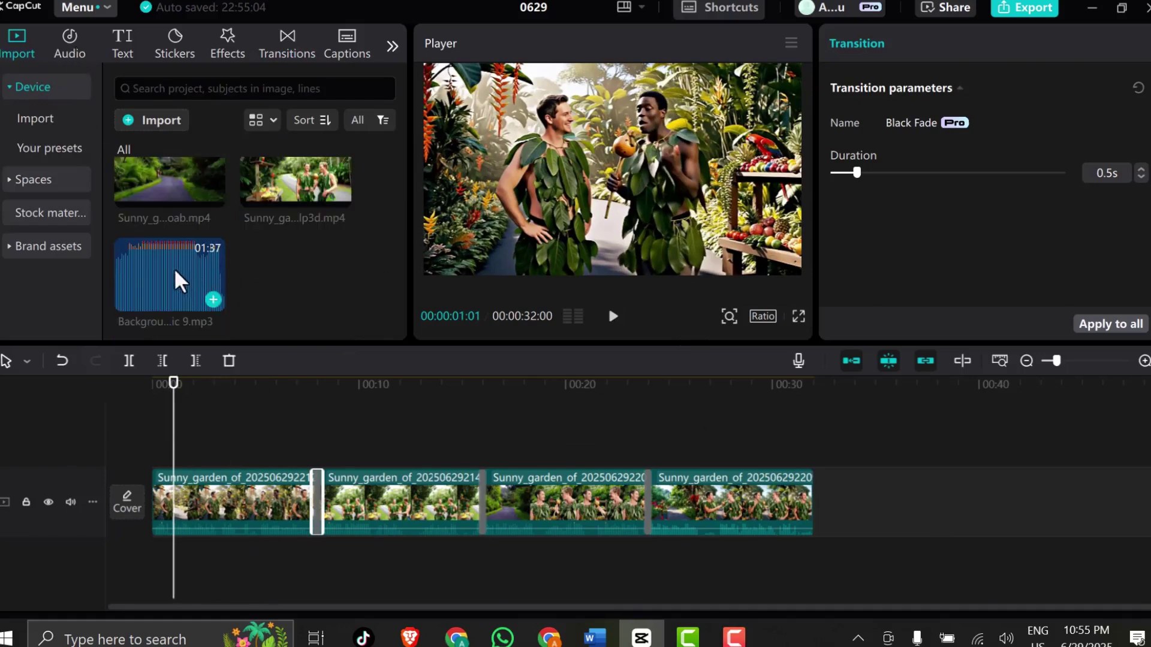
mouse_move(177, 281)
left_mouse_down()
mouse_move(178, 537)
mouse_move(200, 457)
mouse_move(435, 463)
left_mouse_up()
left_click(814, 538)
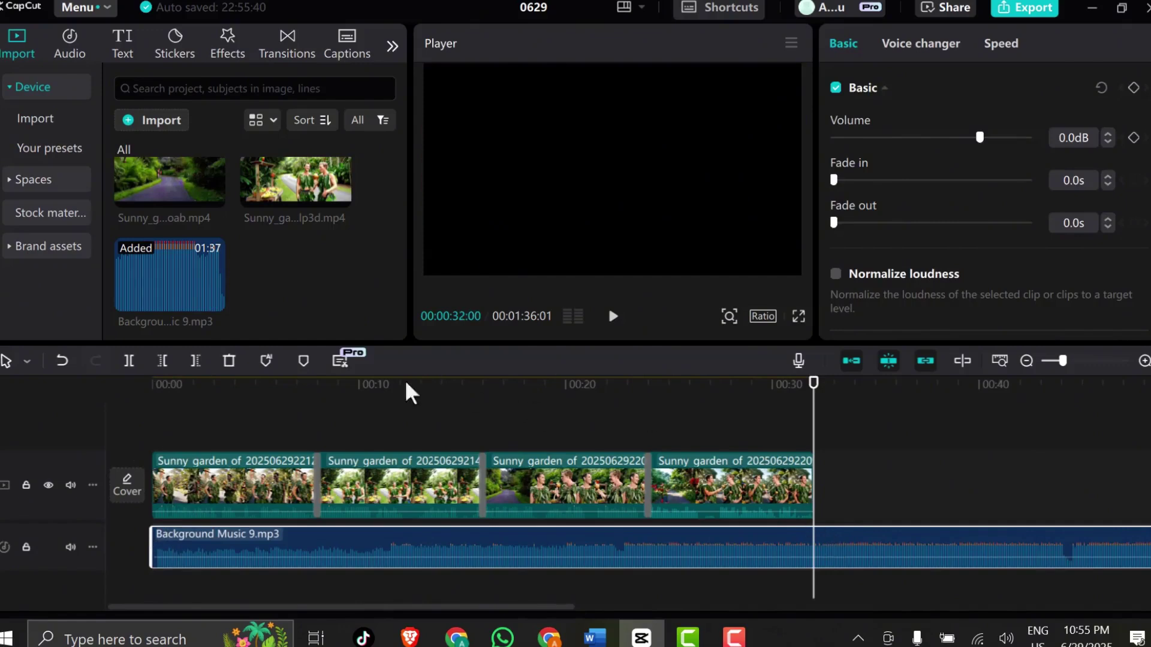
left_click(200, 368)
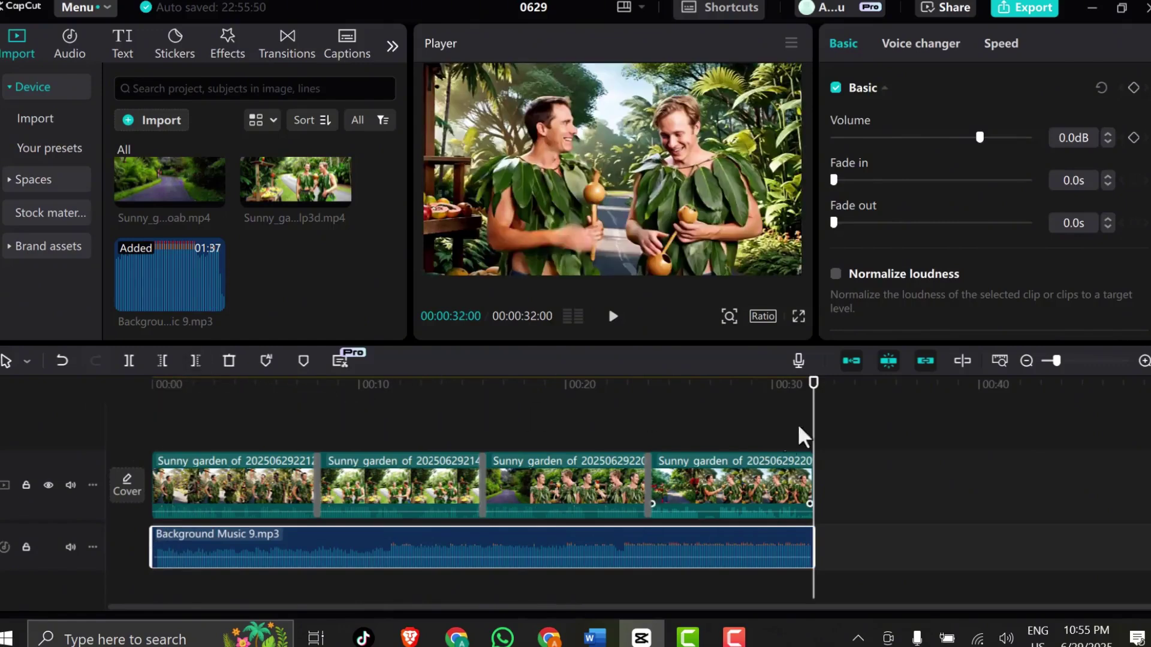
left_click_drag(982, 138, 935, 161)
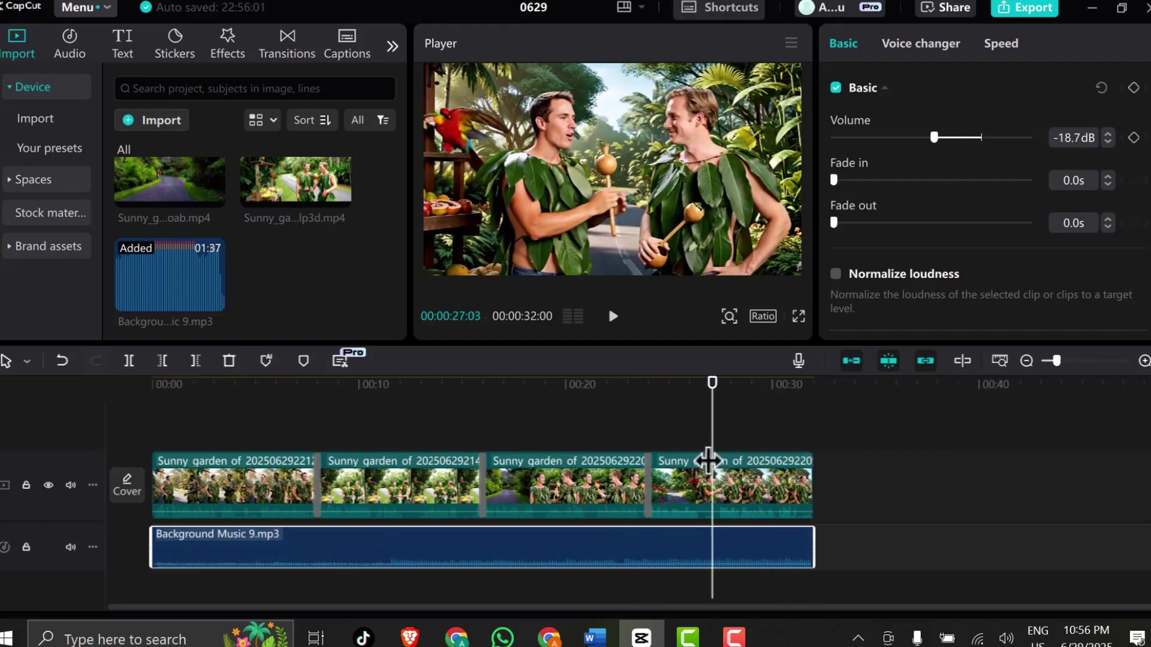
mouse_move(711, 464)
left_mouse_down()
mouse_move(181, 554)
mouse_move(732, 570)
left_mouse_up()
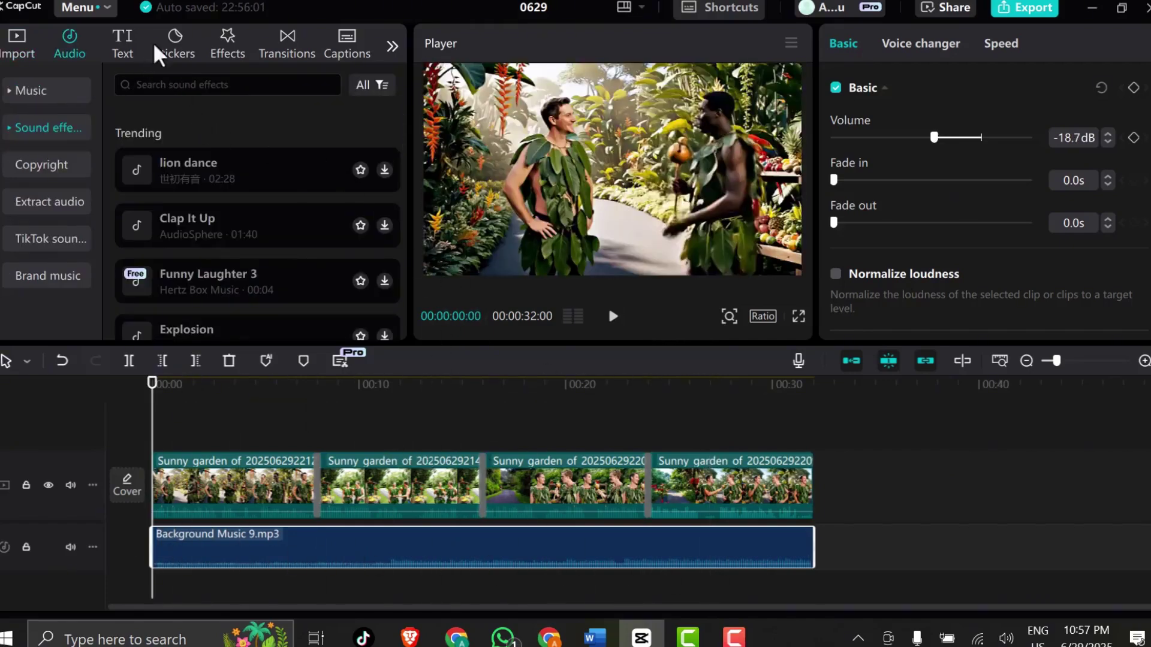
Add a default text clip at the video's start in the ZY Majestic font
left_click(126, 54)
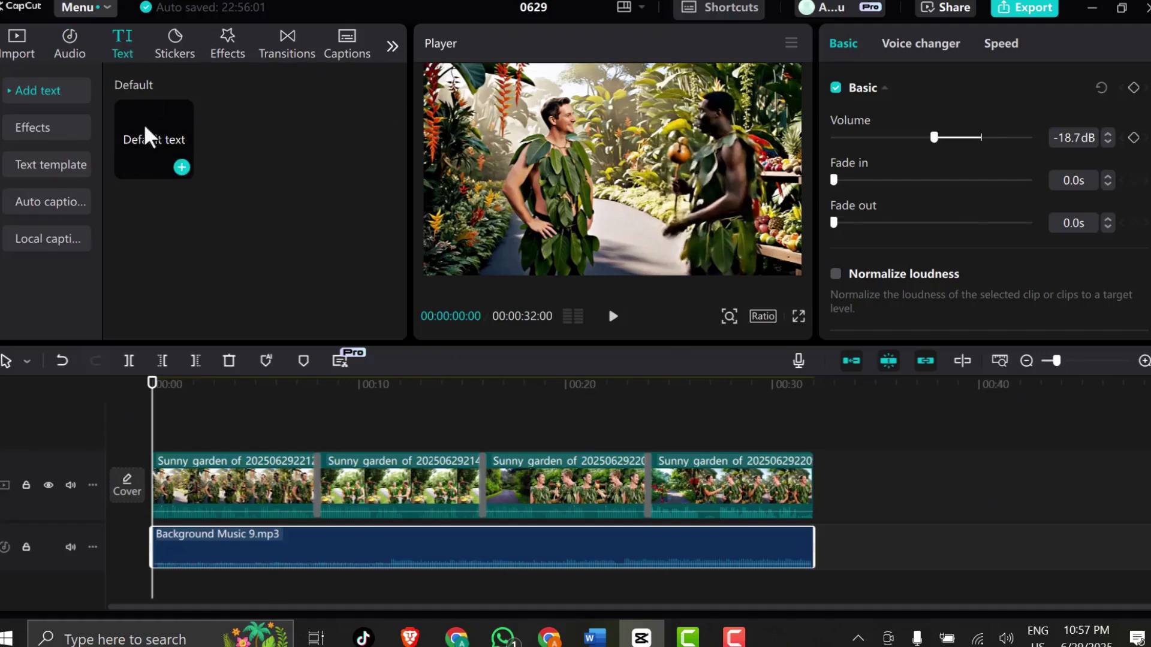
left_click_drag(168, 164, 189, 433)
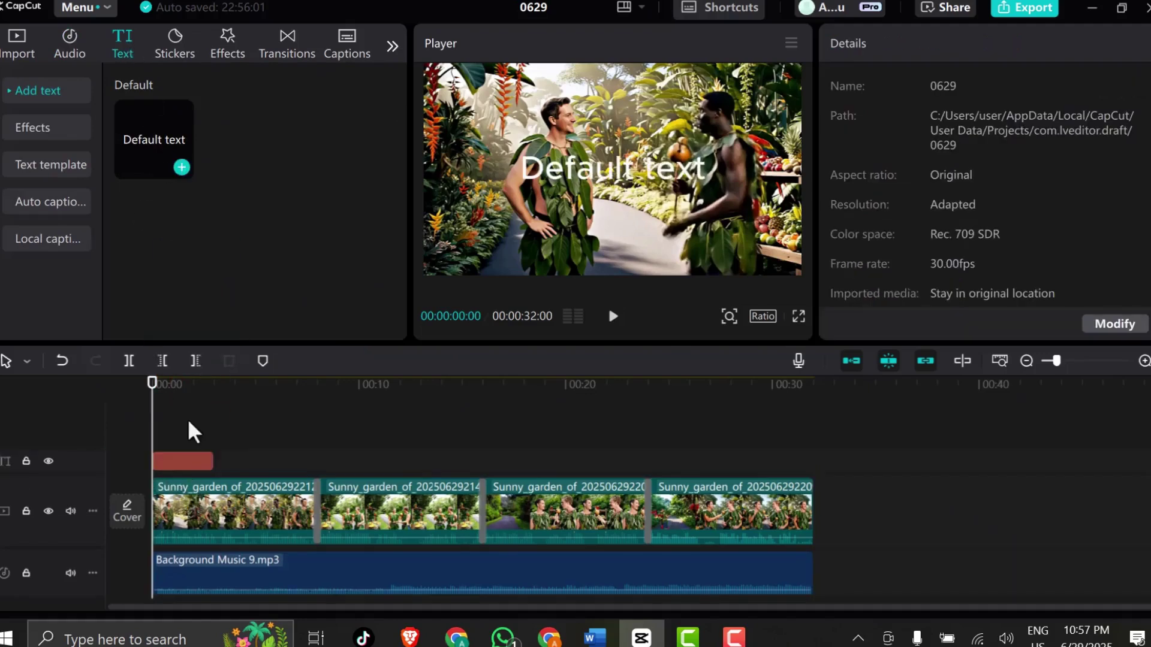
left_click_drag(149, 439, 180, 461)
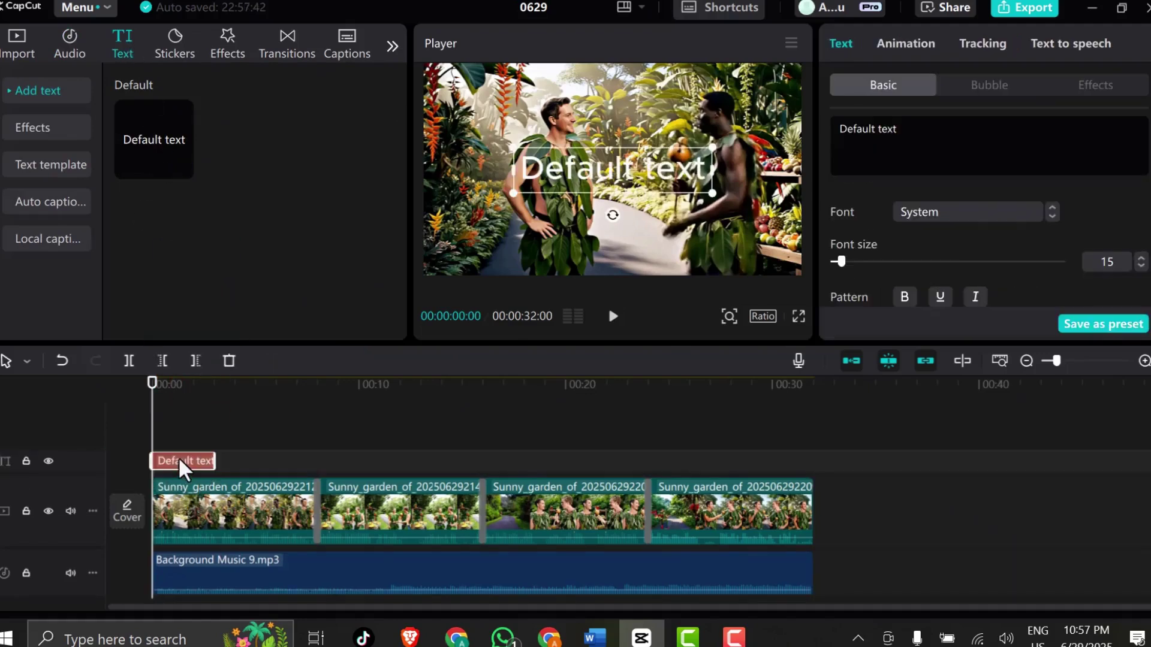
left_click(953, 221)
Retype the title as 'ai pipeline', enlarge it, and stretch it across the full video
left_click(900, 187)
double_click(912, 137)
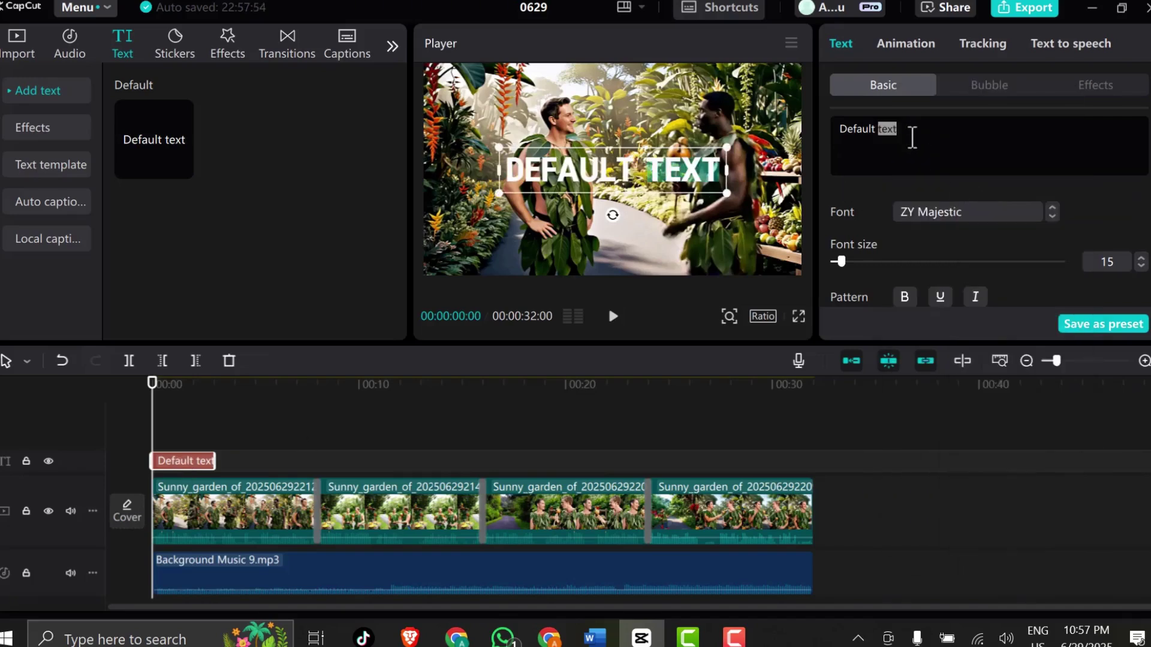
key("ctrl+a")
type("ai piep")
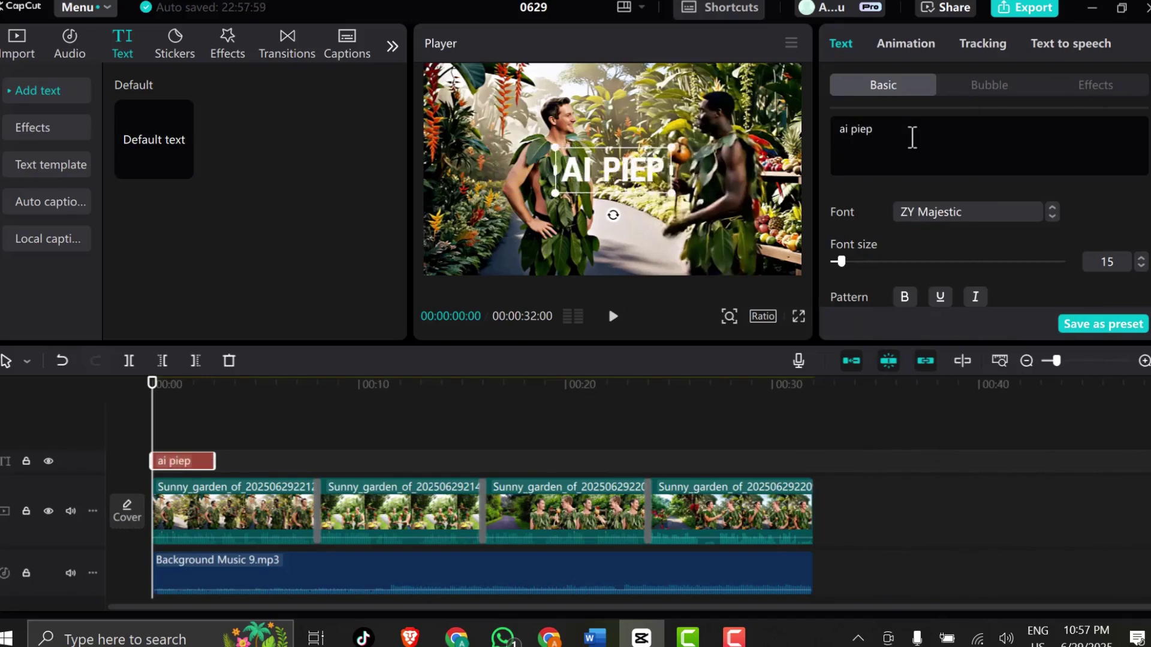
key("BackSpace")
key("BackSpace")
type("peline")
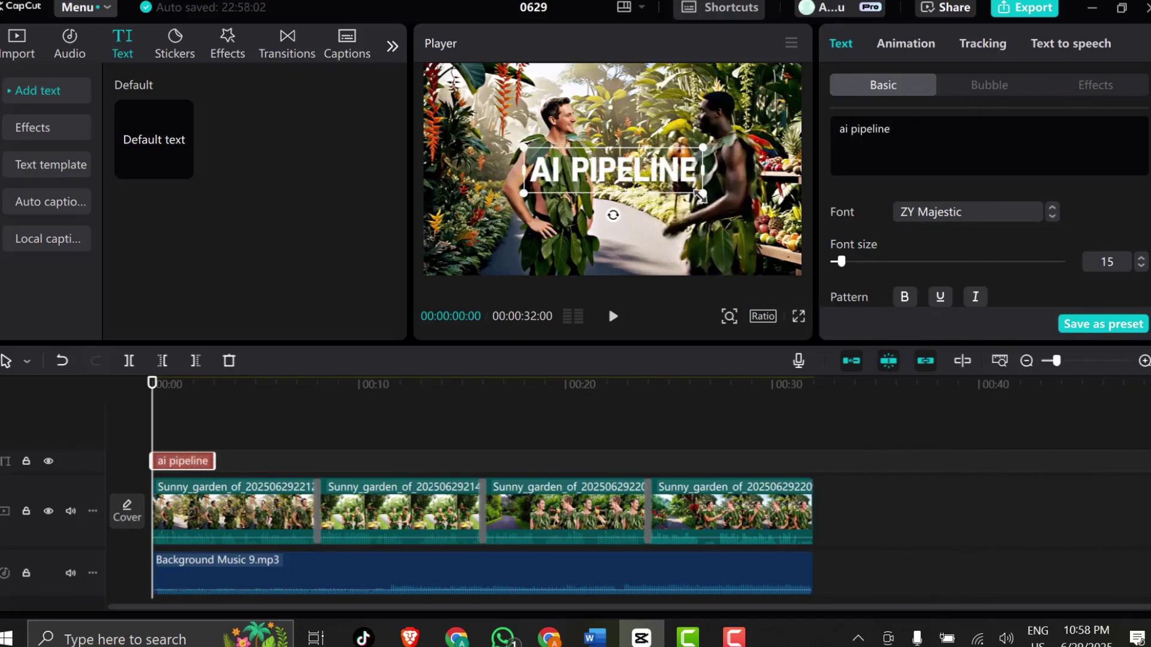
left_click_drag(700, 194, 739, 225)
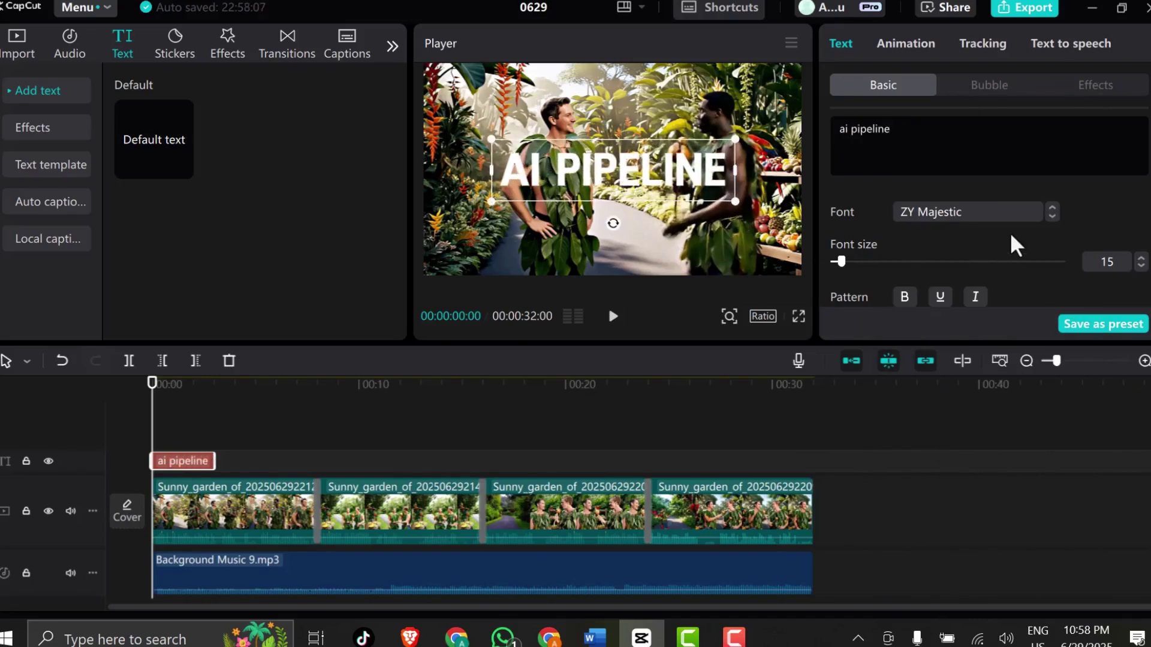
scroll(1013, 245, "down", 2)
scroll(1013, 245, "down", 2)
scroll(1013, 245, "down", 2)
scroll(1014, 244, "down", 2)
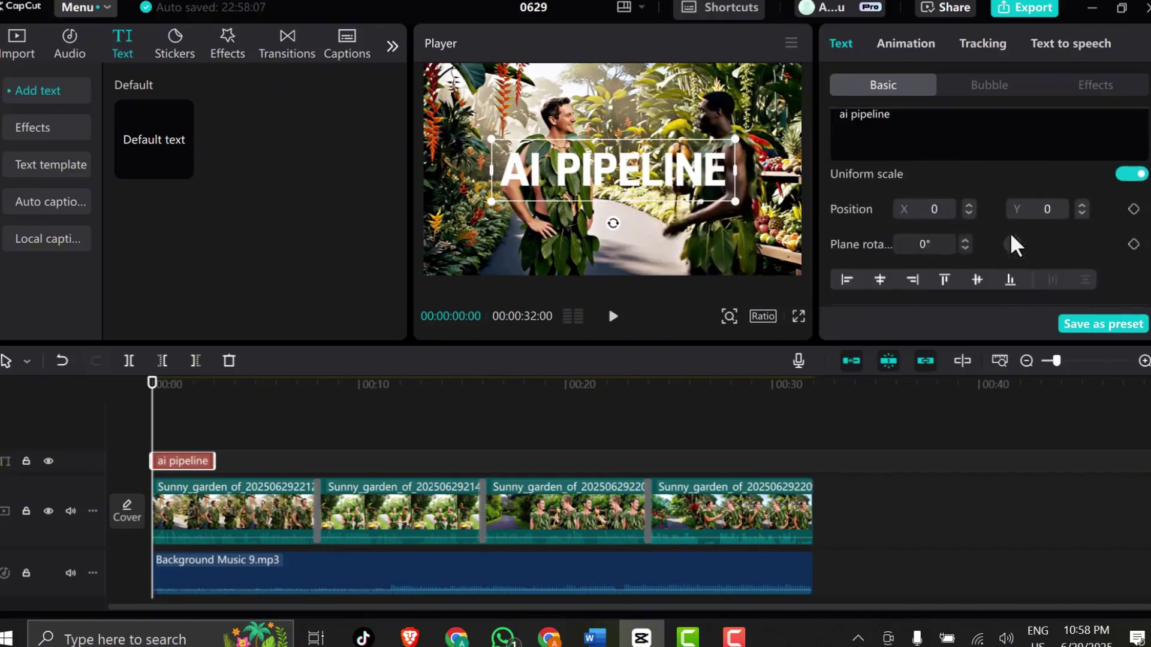
scroll(1013, 245, "down", 2)
left_click_drag(1028, 291, 897, 309)
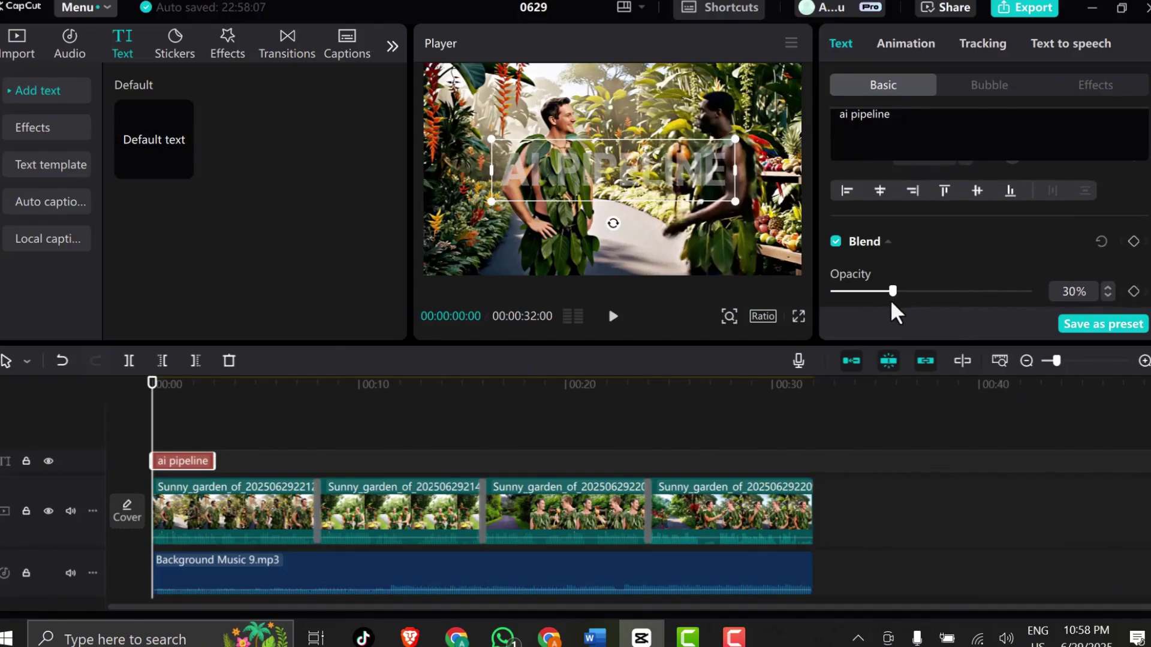
mouse_move(209, 460)
left_mouse_down()
mouse_move(380, 466)
mouse_move(804, 528)
left_mouse_up()
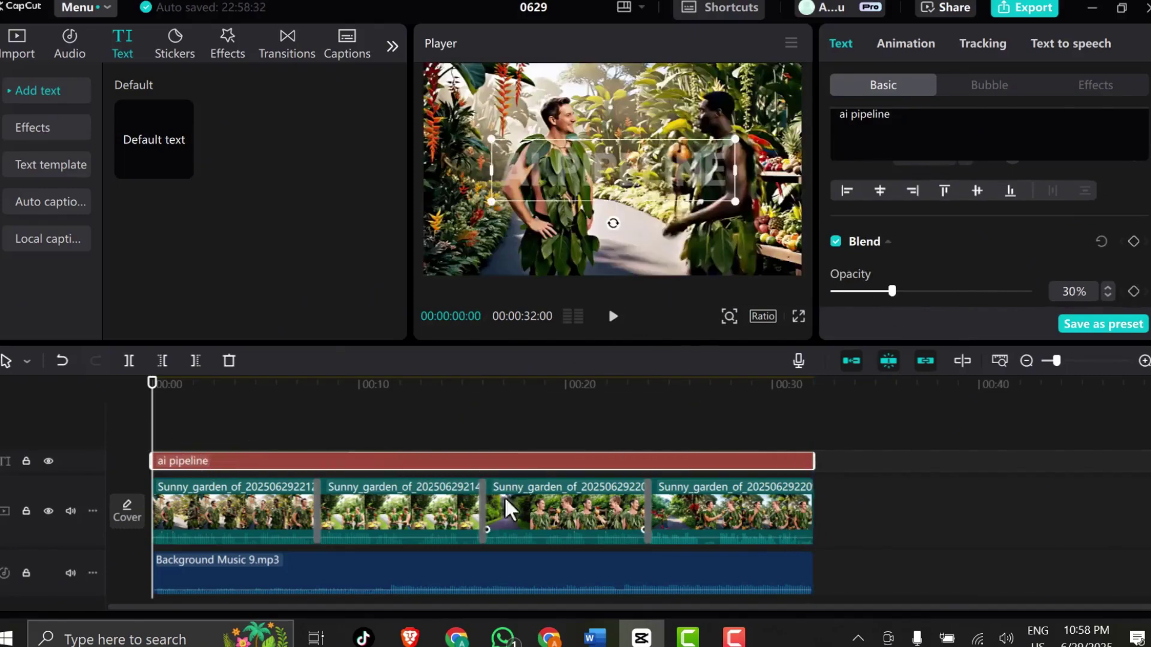
mouse_move(501, 432)
left_mouse_down()
mouse_move(322, 476)
mouse_move(804, 467)
left_mouse_up()
Scrub through the video from the start to check the text overlay
left_click(612, 315)
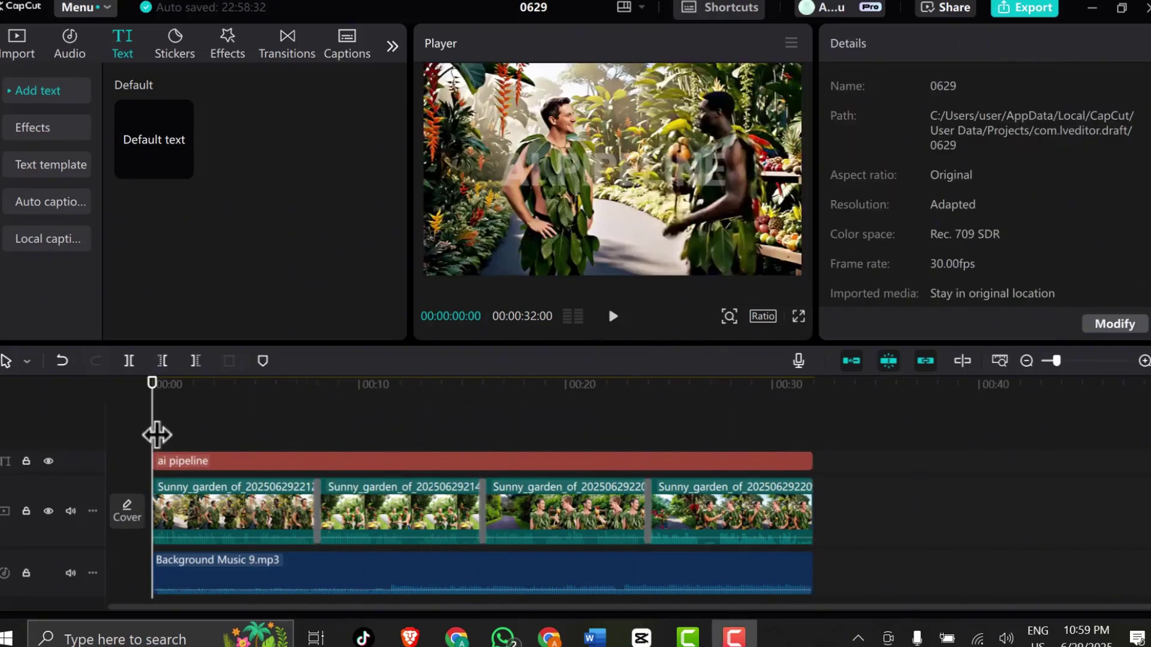
mouse_move(156, 437)
left_mouse_down()
mouse_move(818, 544)
mouse_move(637, 532)
mouse_move(422, 542)
left_mouse_up()
left_click_drag(388, 576, 385, 576)
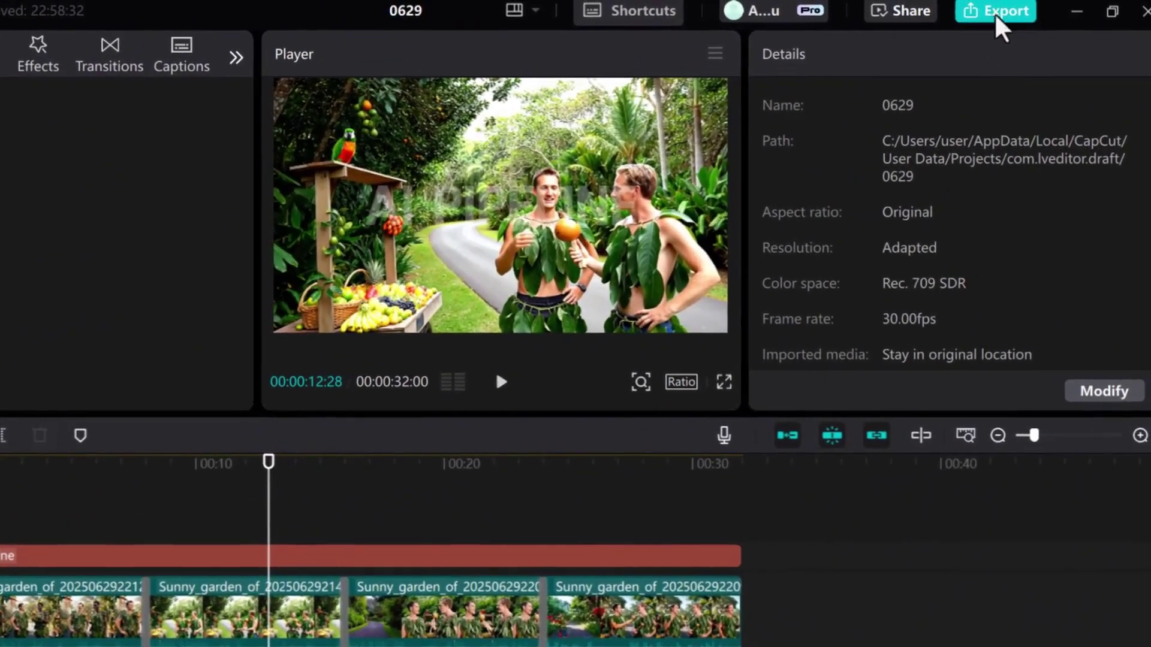
Export the video at 1080P under the name 'street interview'
left_click(999, 12)
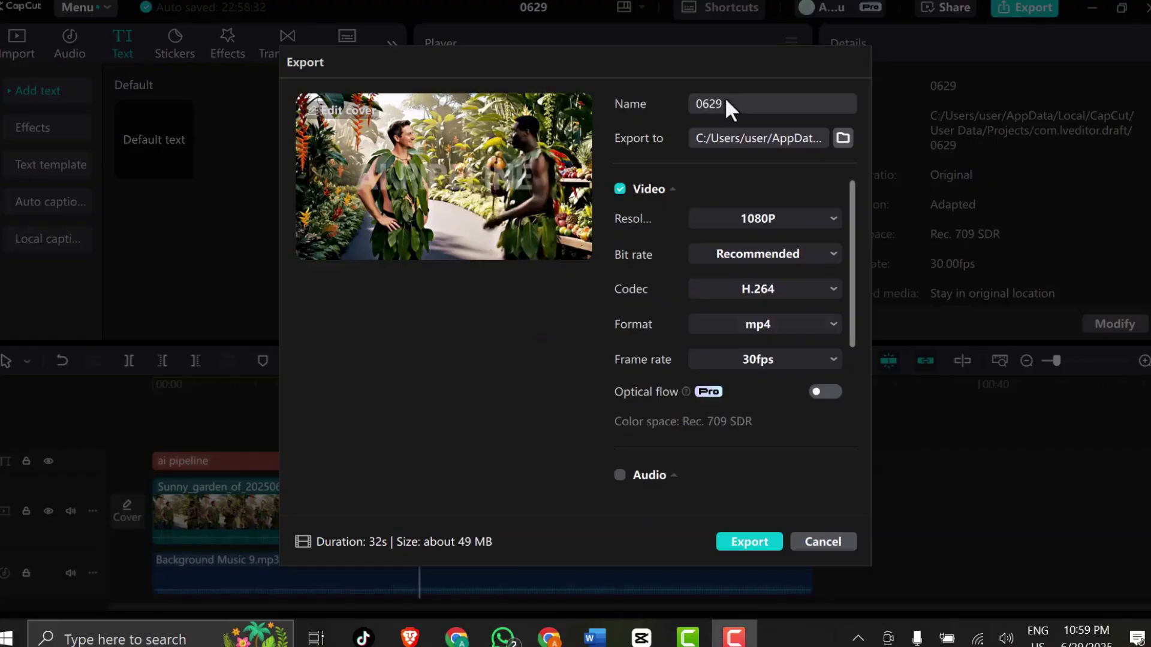
double_click(726, 99)
type("street inter")
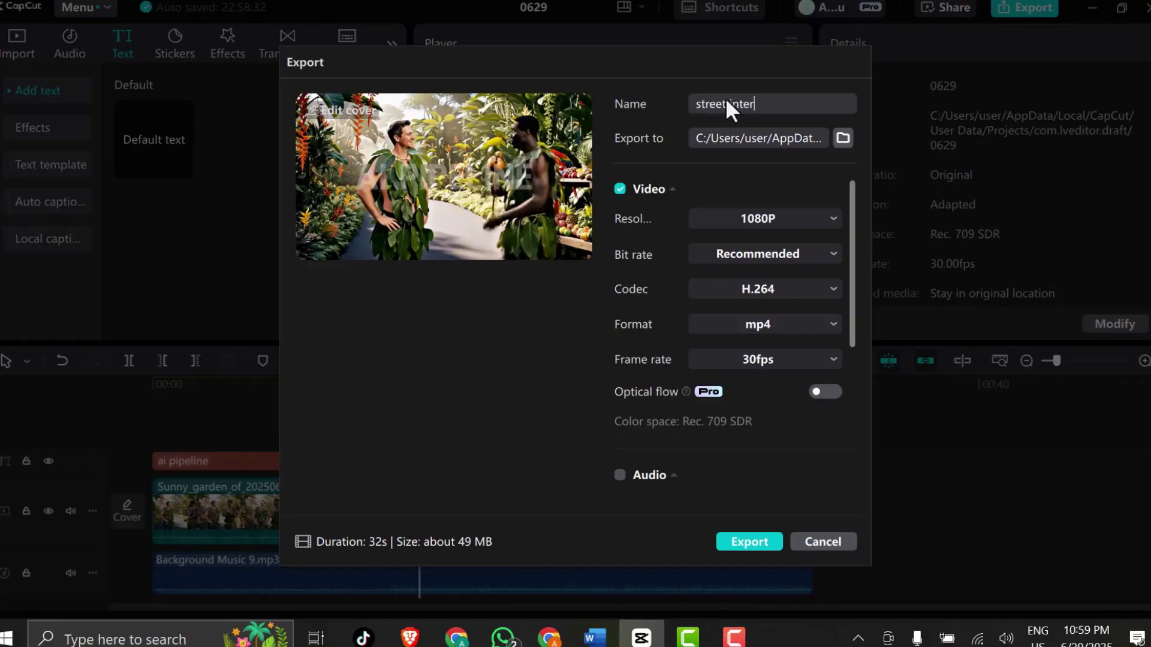
type("view")
left_click(739, 540)
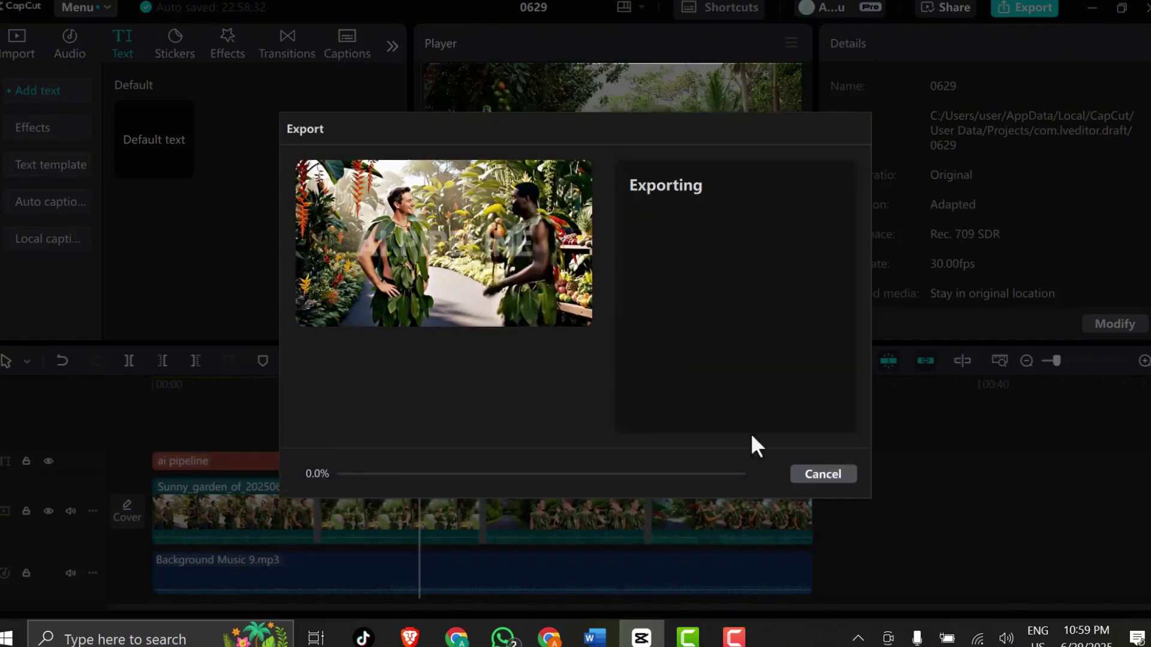